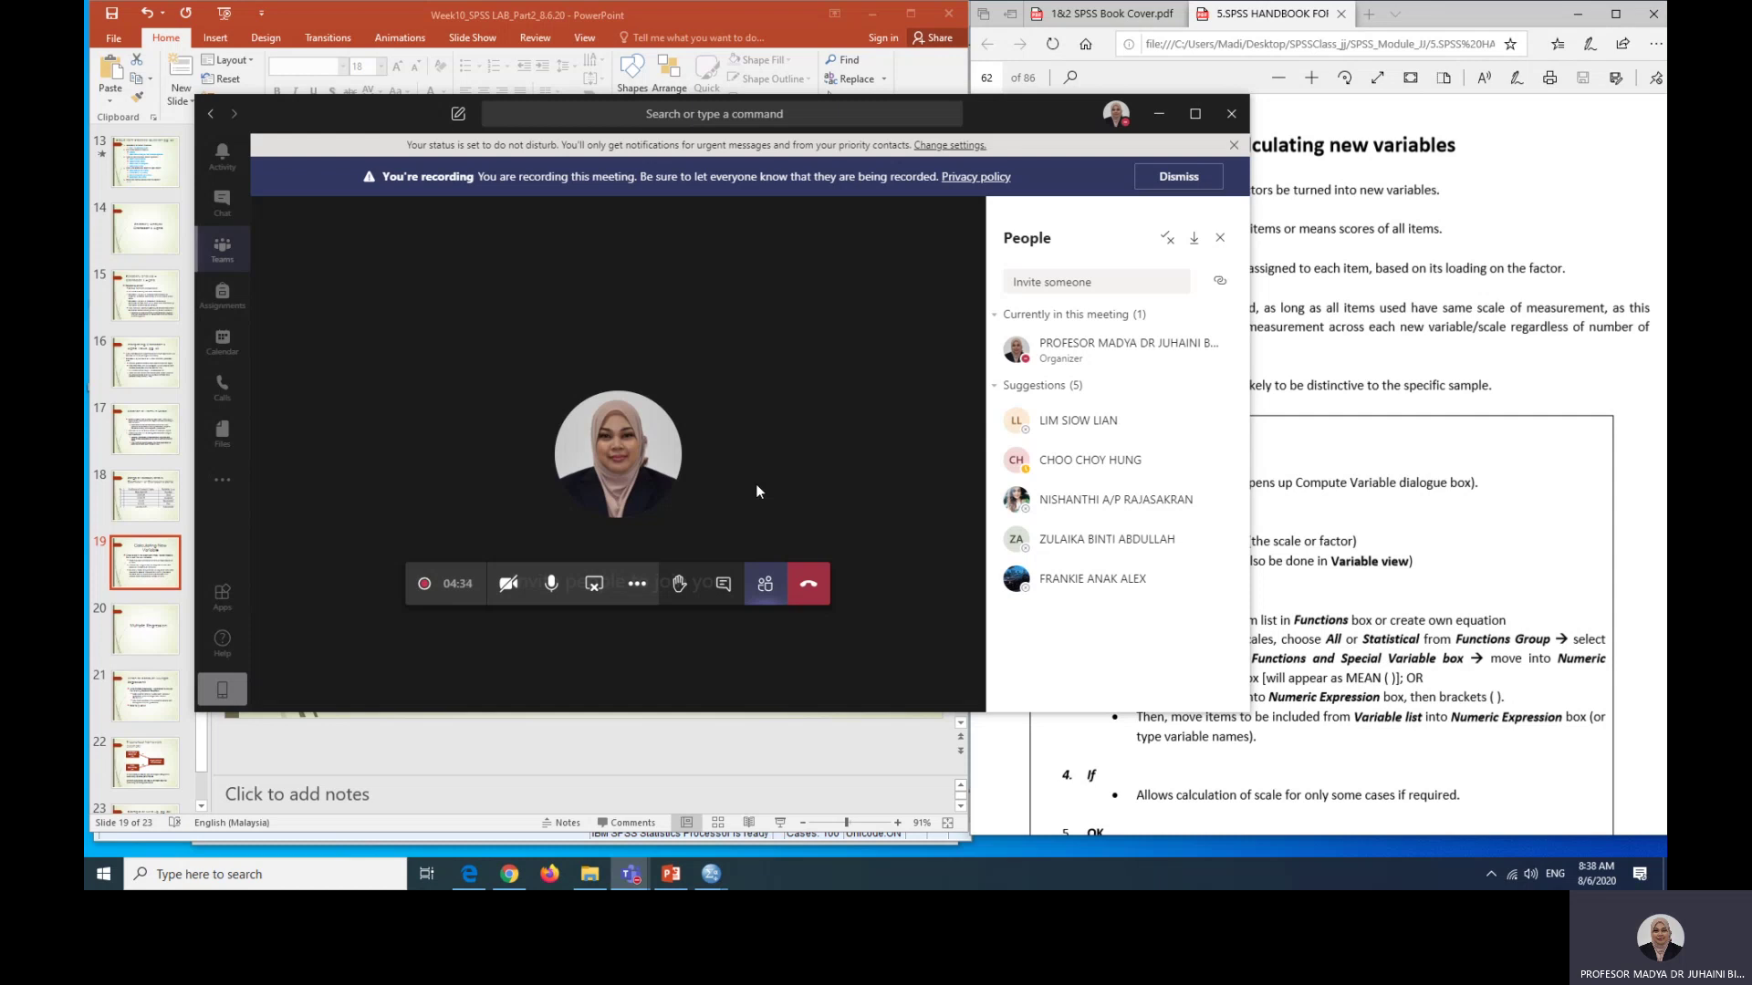
Step: Bring the PowerPoint deck forward on slide 19, 'Calculating New Variable'
click(751, 762)
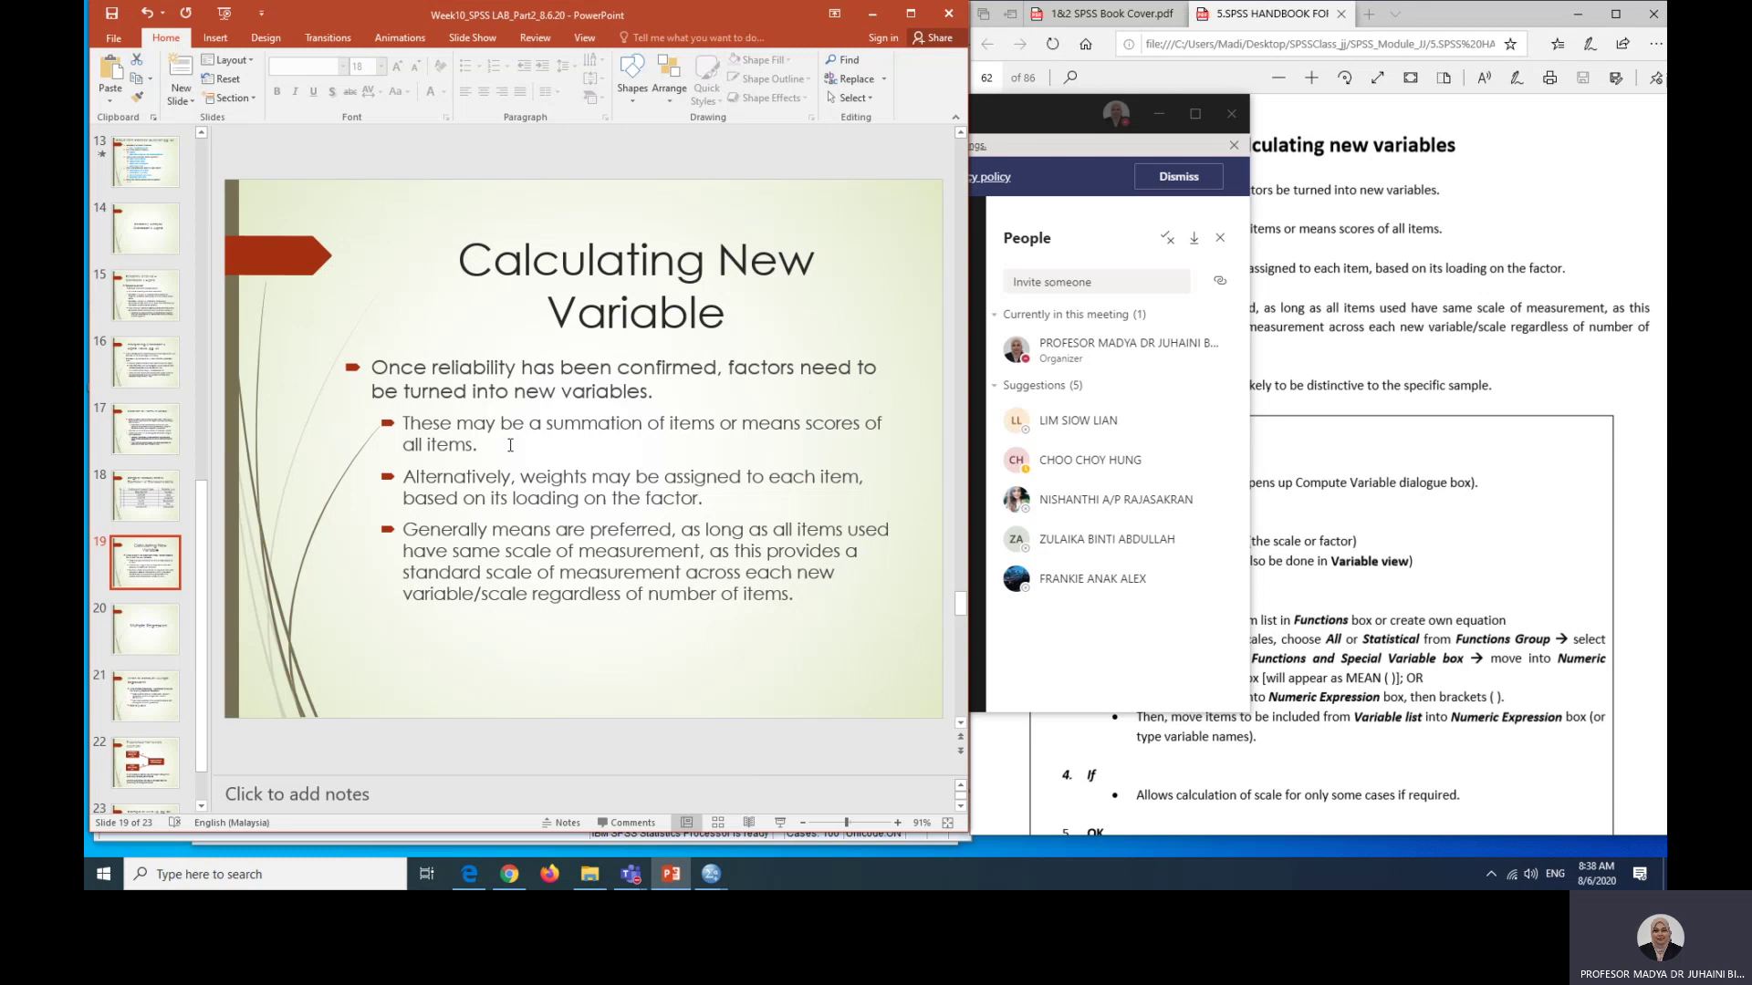
Step: Scroll the SPSS handbook PDF to step 5 and bring up the Technology Use_1.sav Data Editor
click(1518, 227)
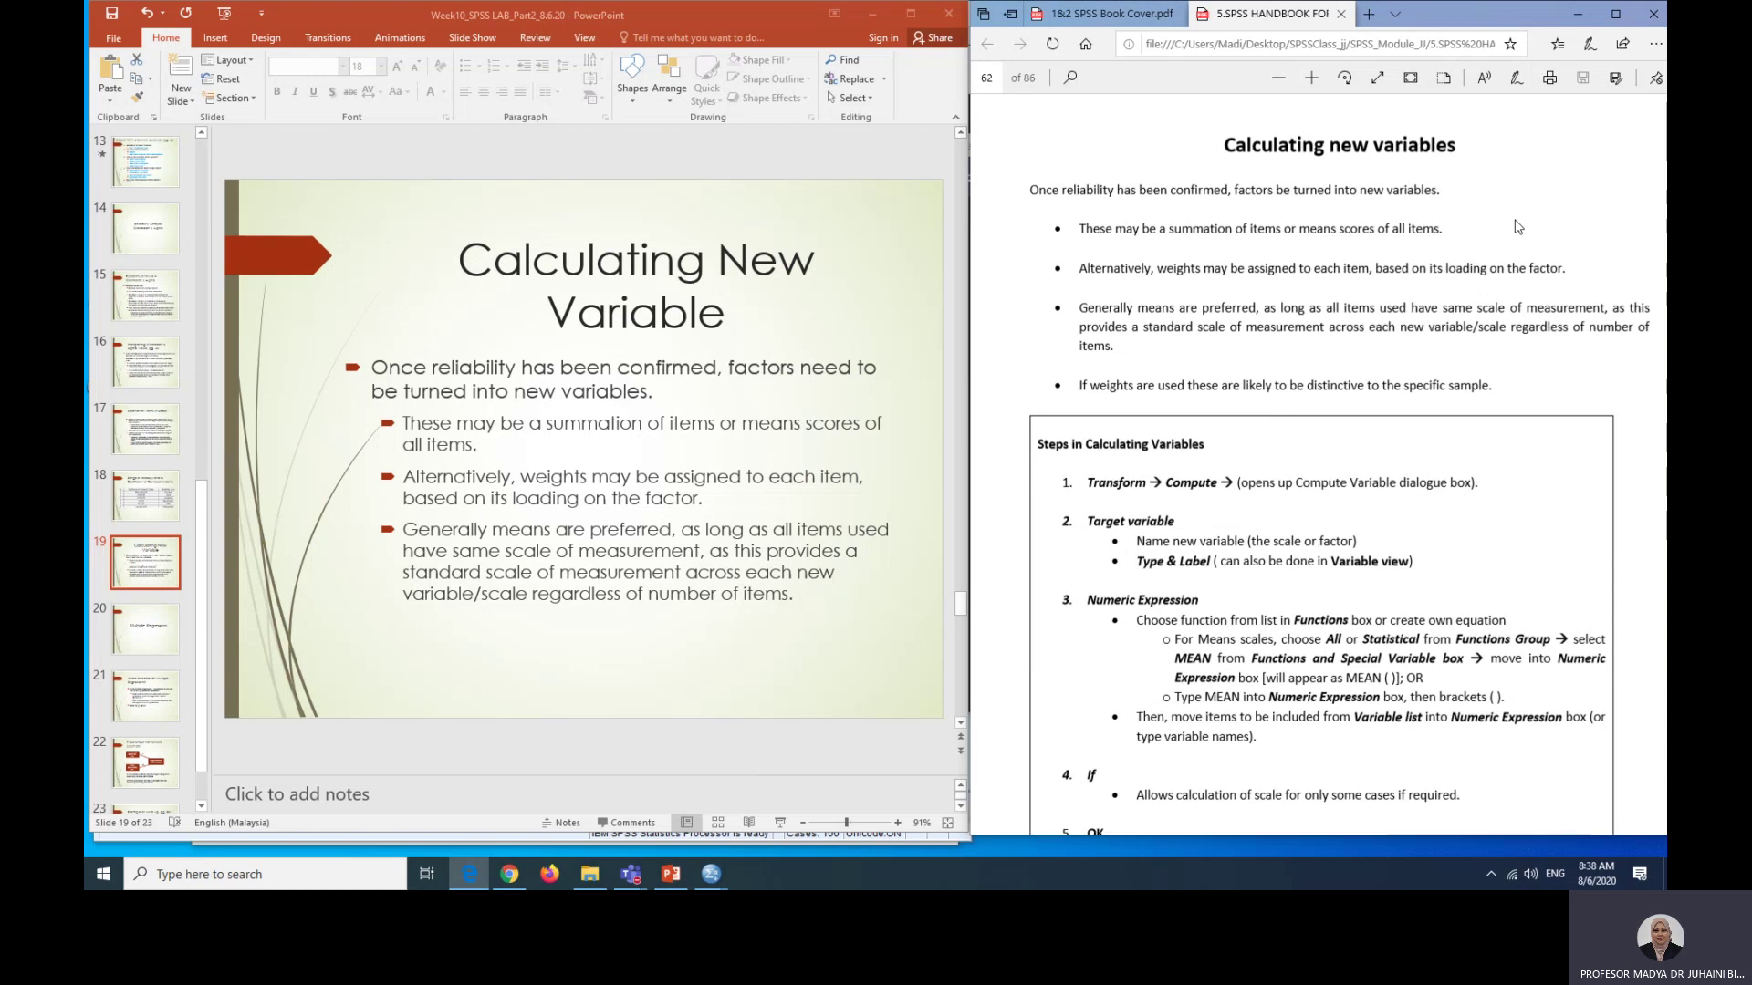
scroll(1517, 227, down, 1)
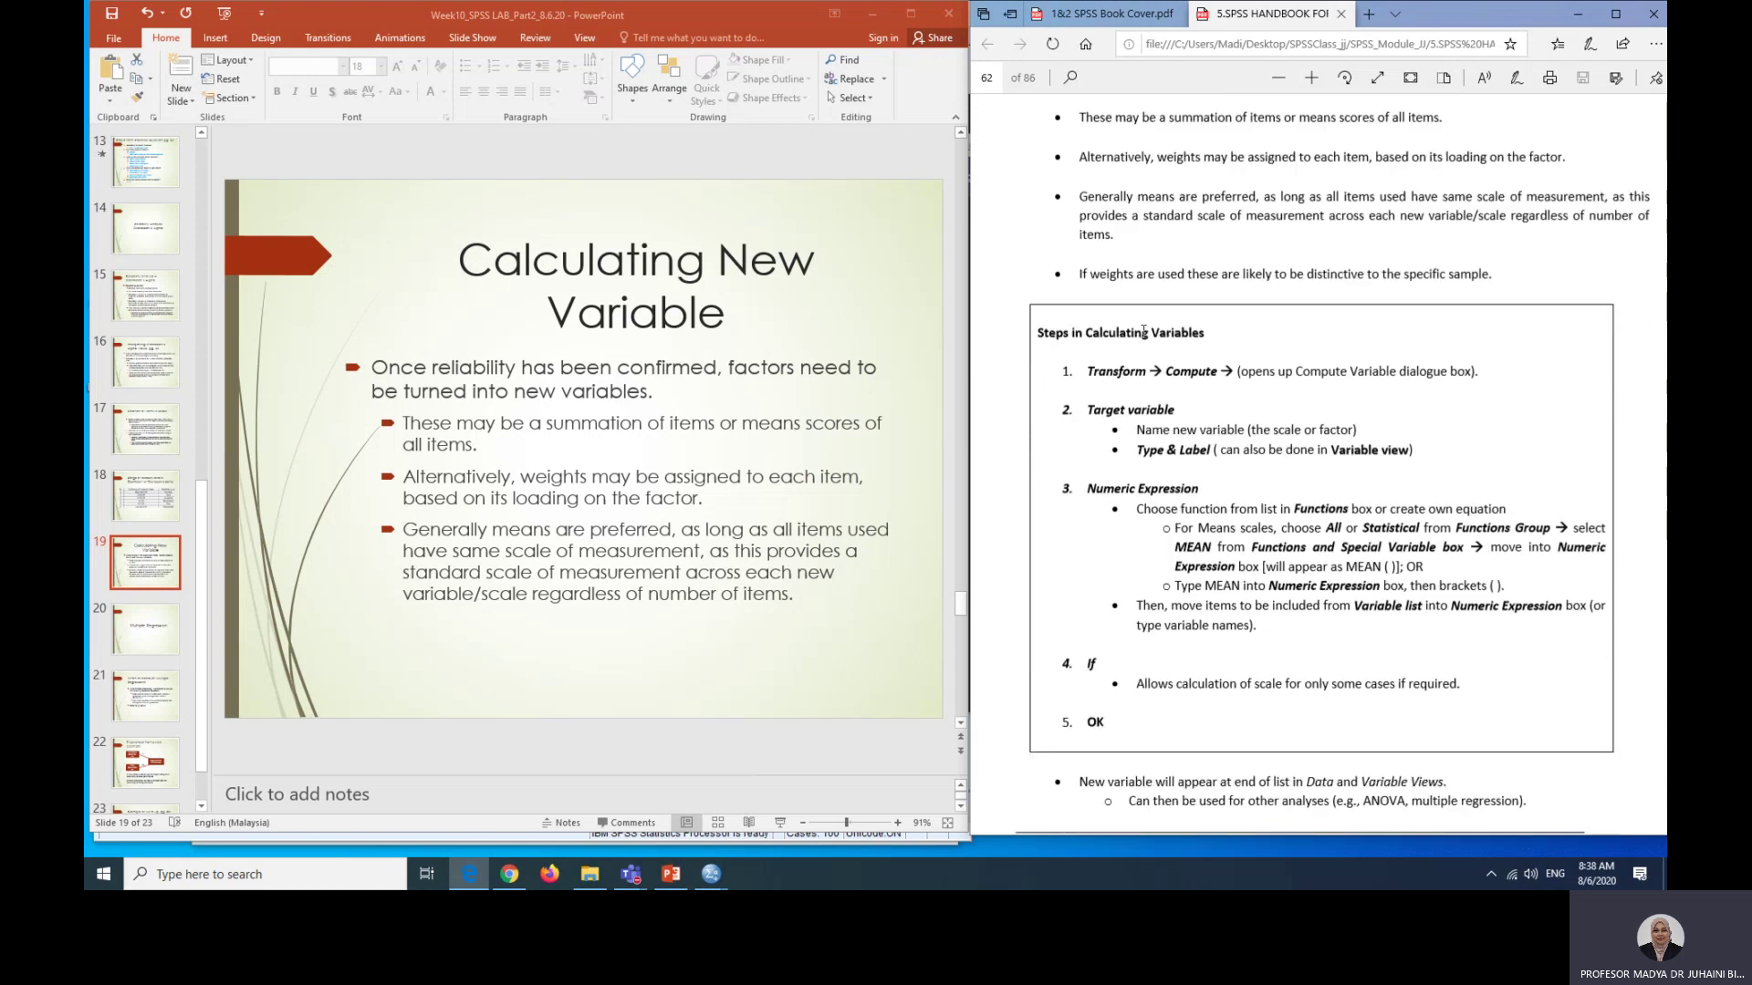
click(716, 881)
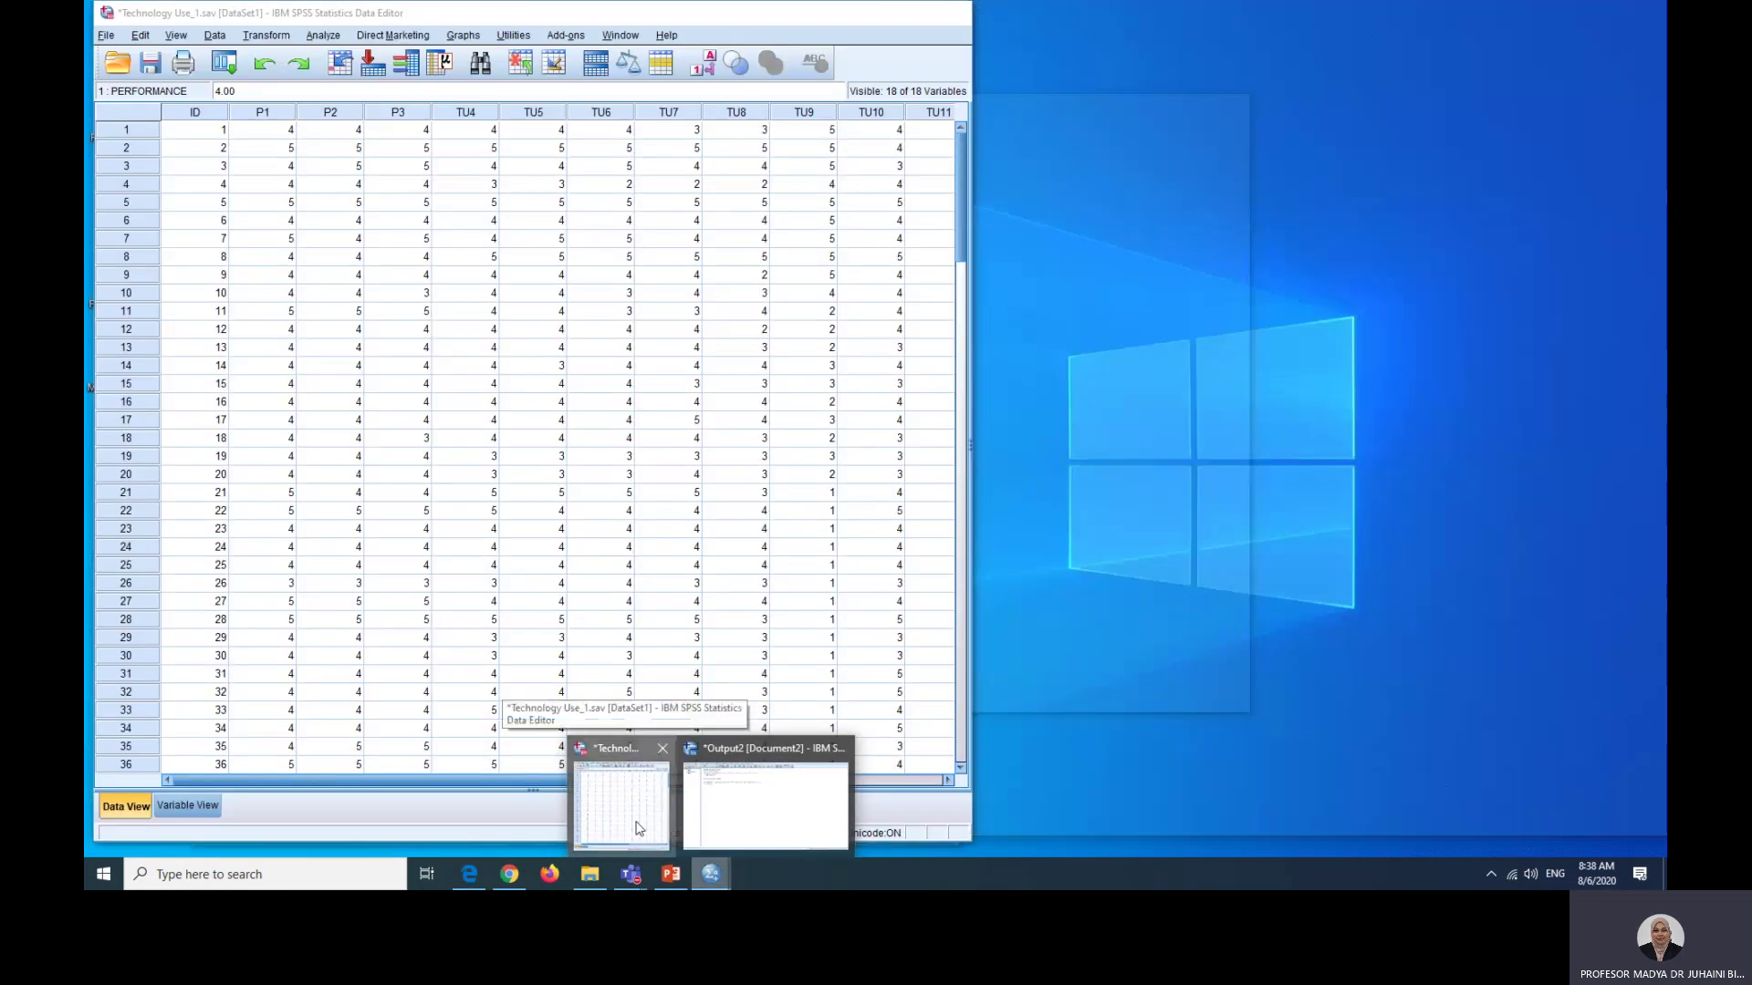
click(638, 828)
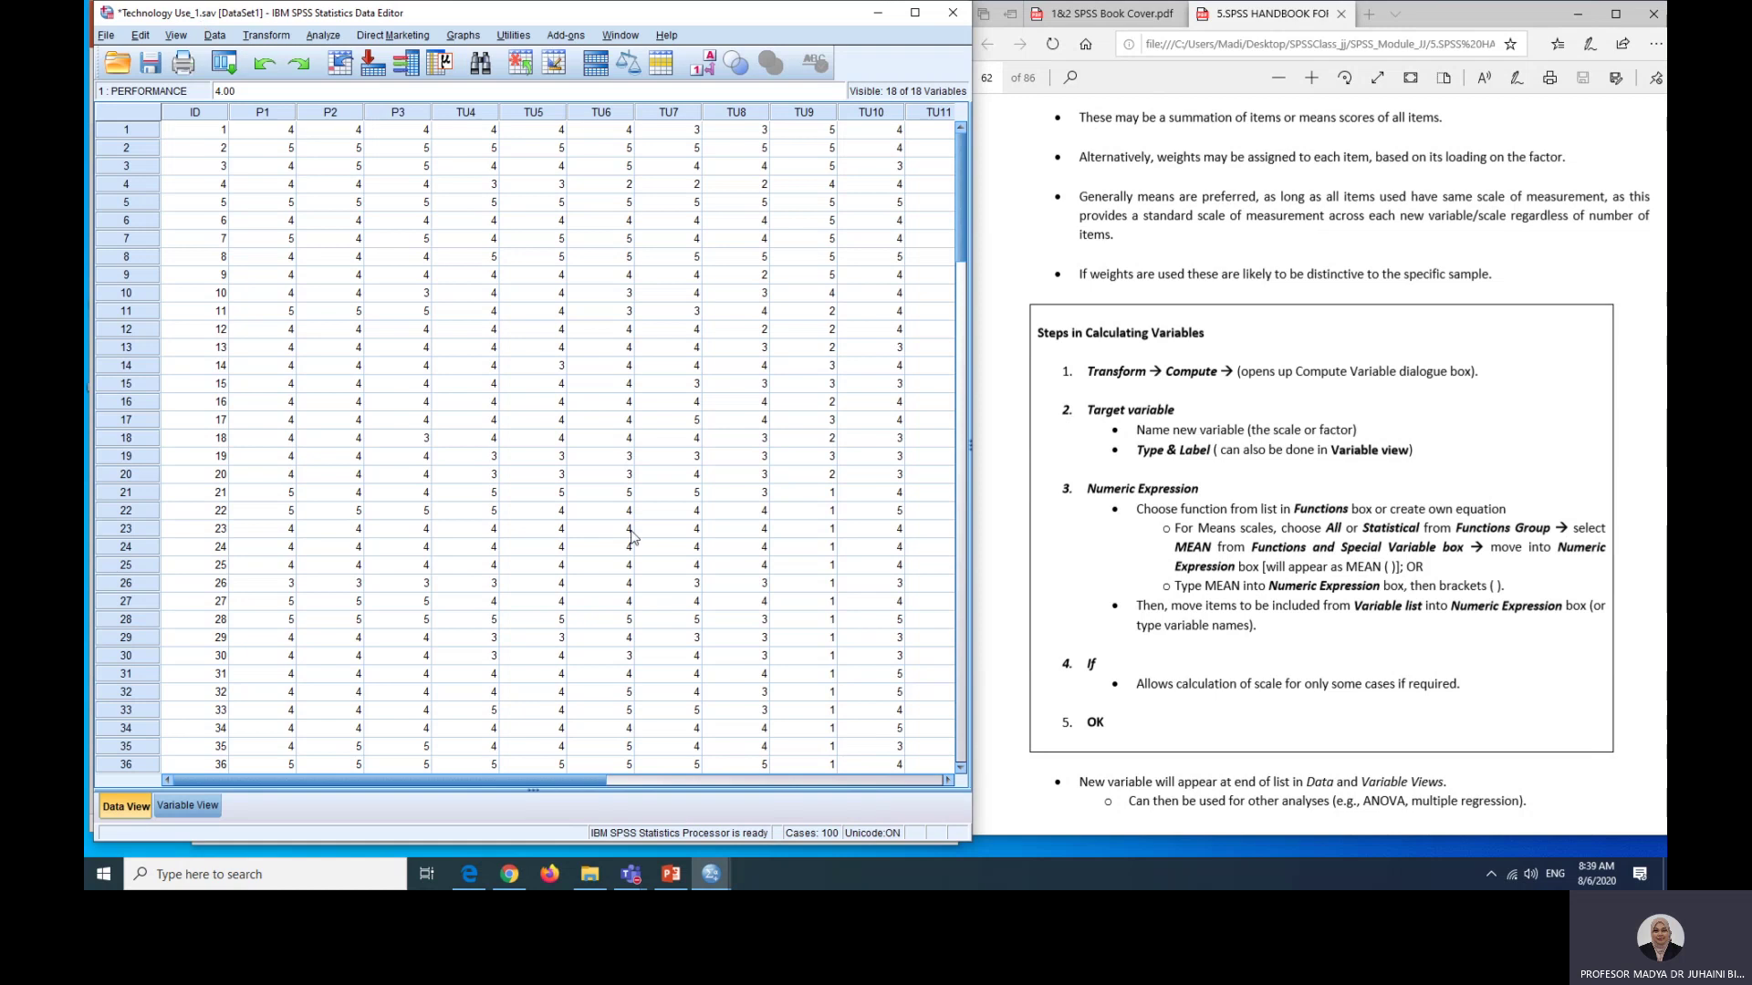
Step: Switch back to PowerPoint's slide 22, 'Theoretical framework example'
click(669, 881)
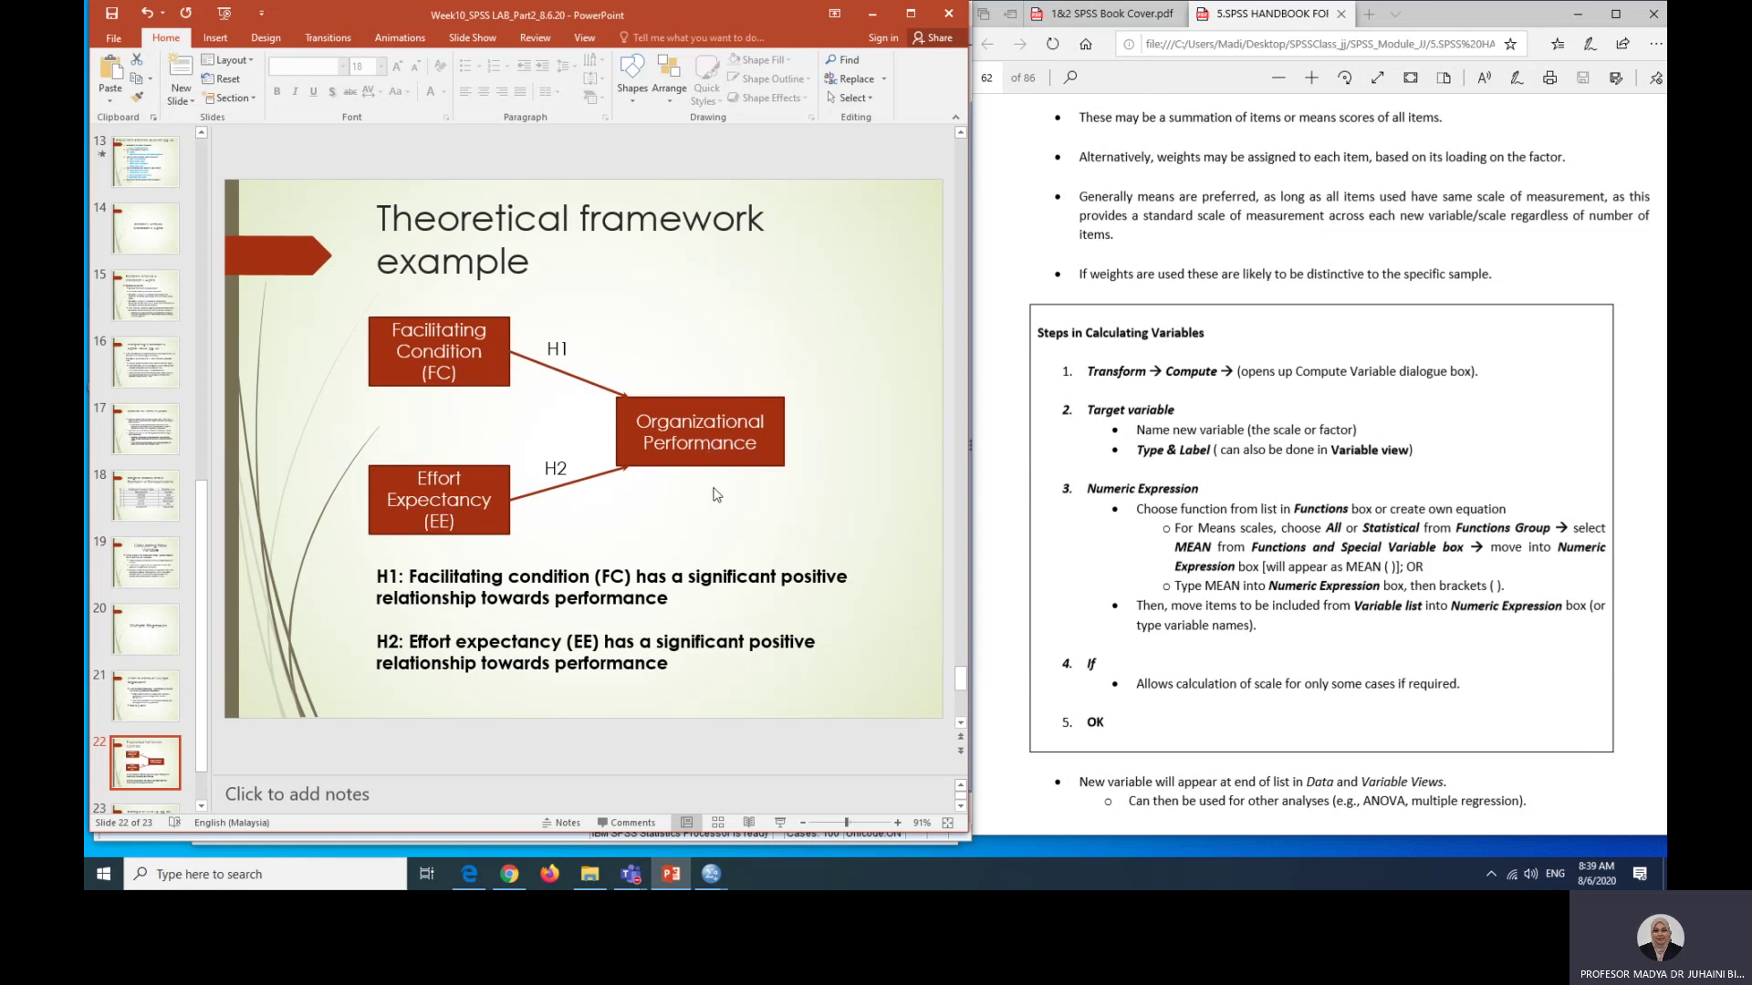
Step: Put the Technology Use_1.sav Data Editor back in front of the slides
click(710, 867)
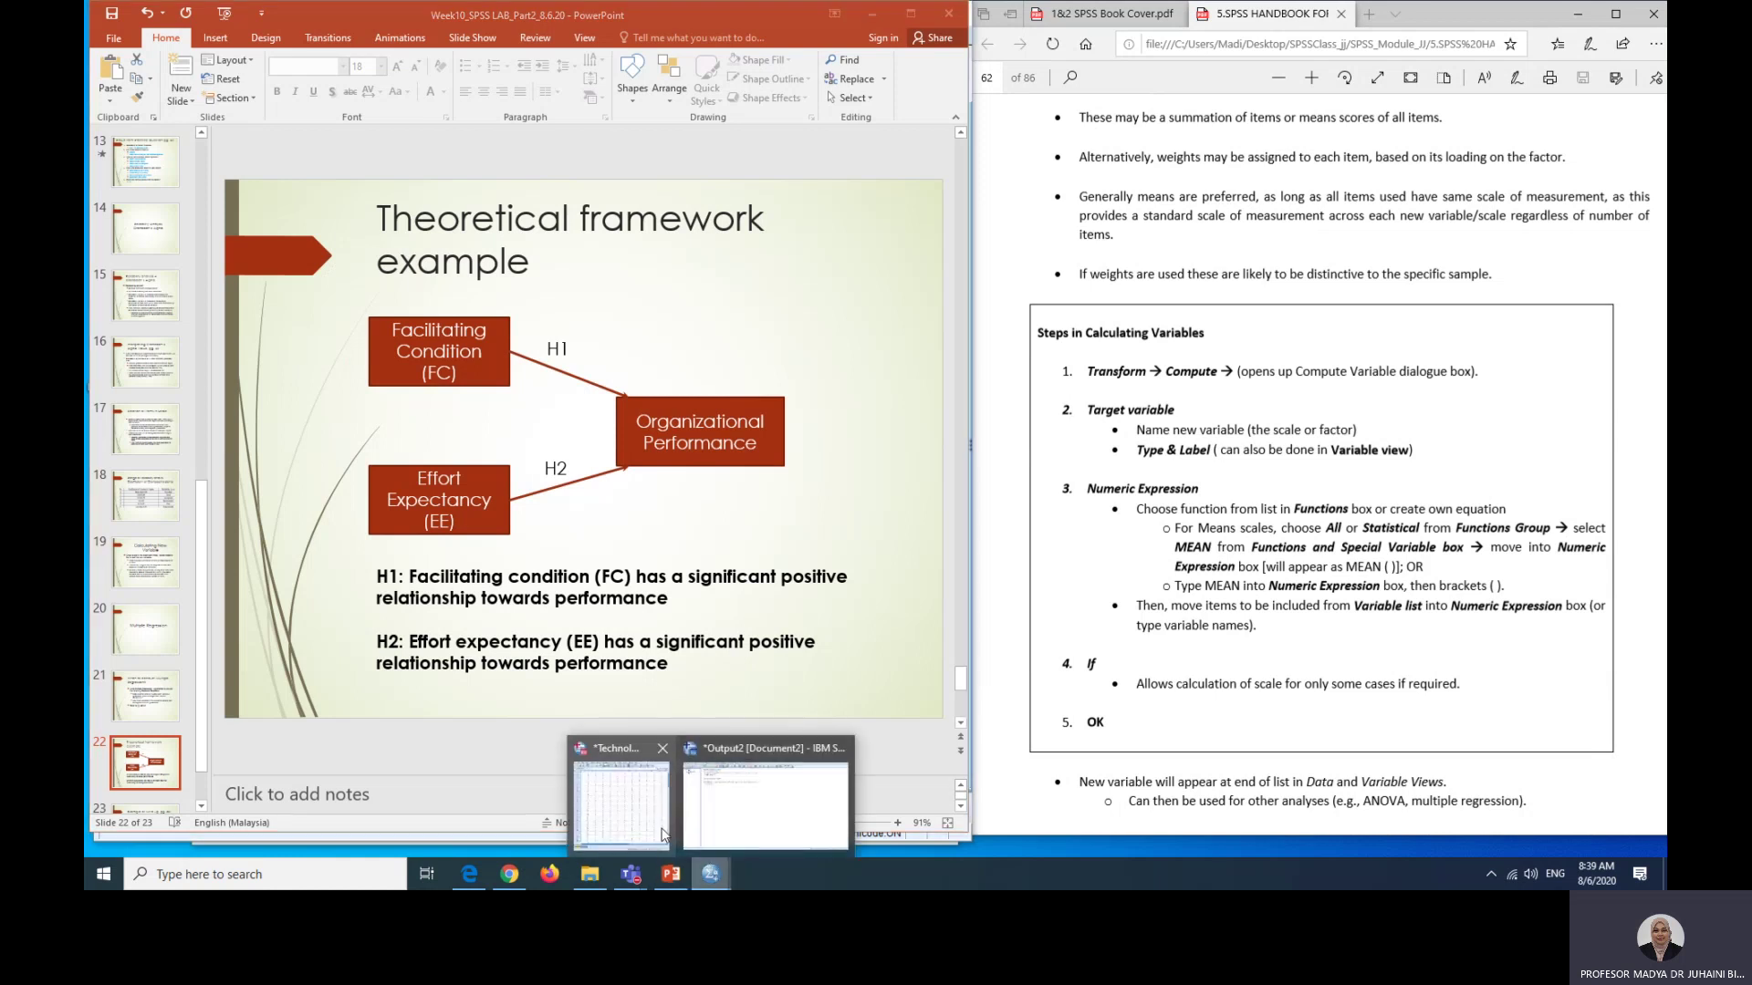
click(656, 831)
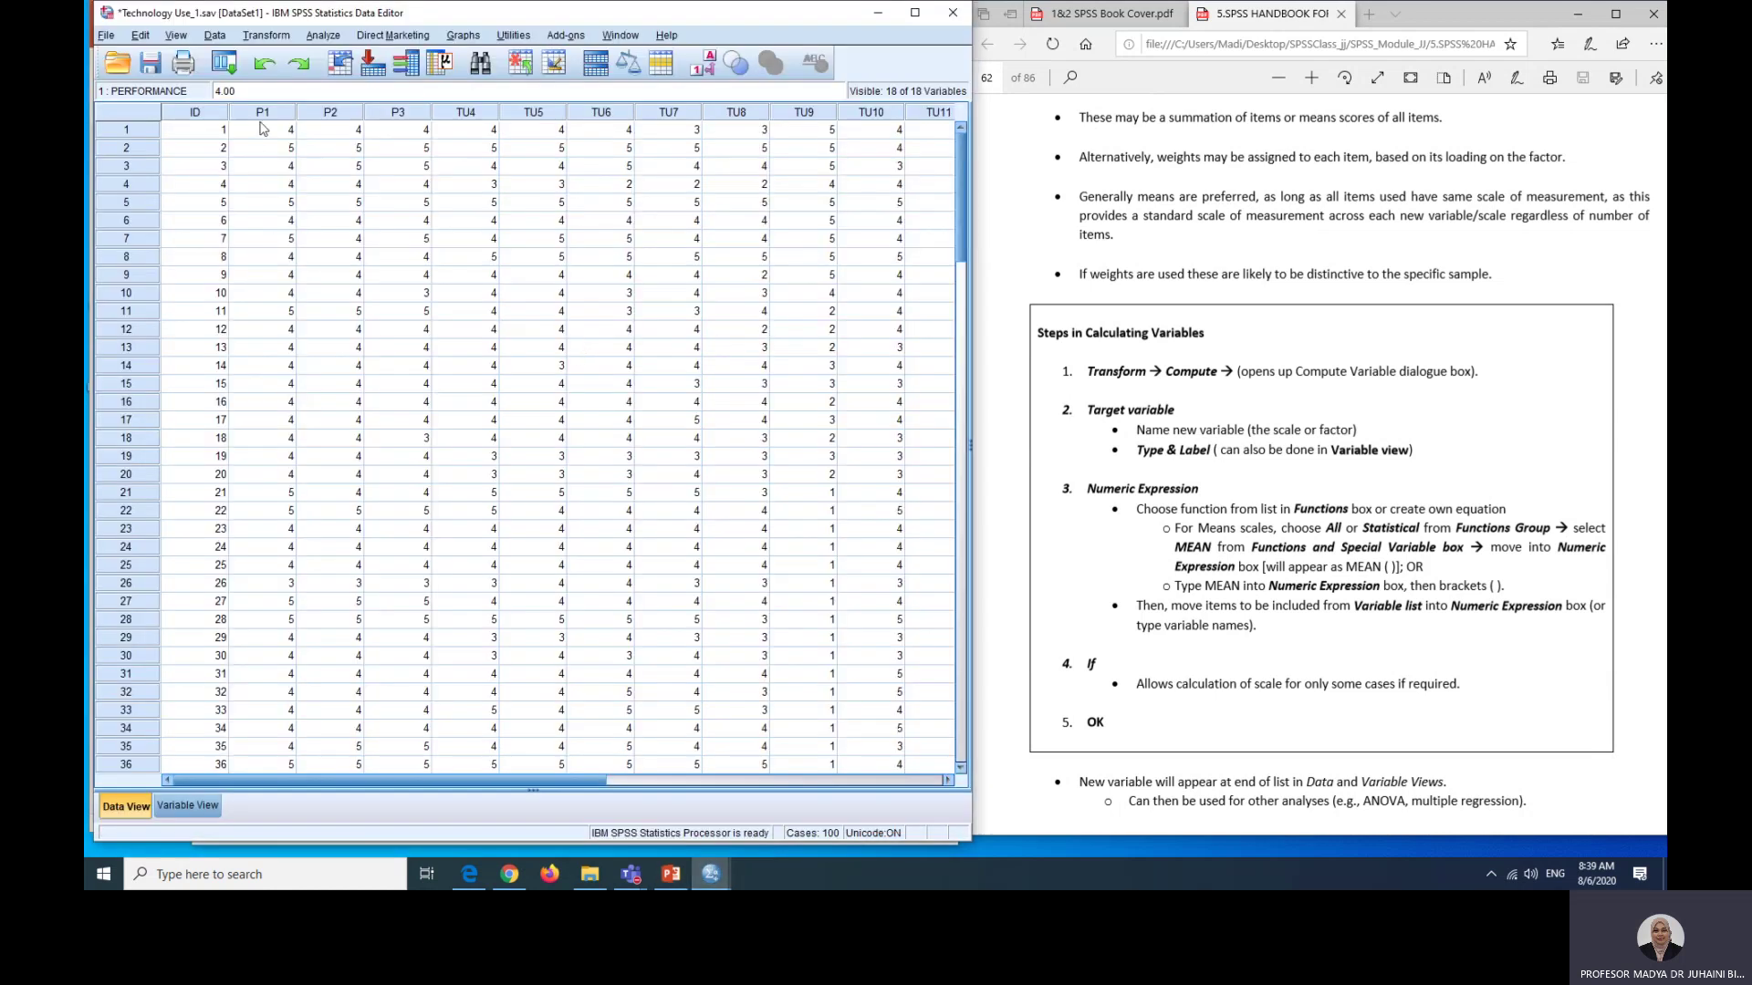
Step: Start Transform > Compute Variable with PERFORMANCE as the target variable
click(256, 36)
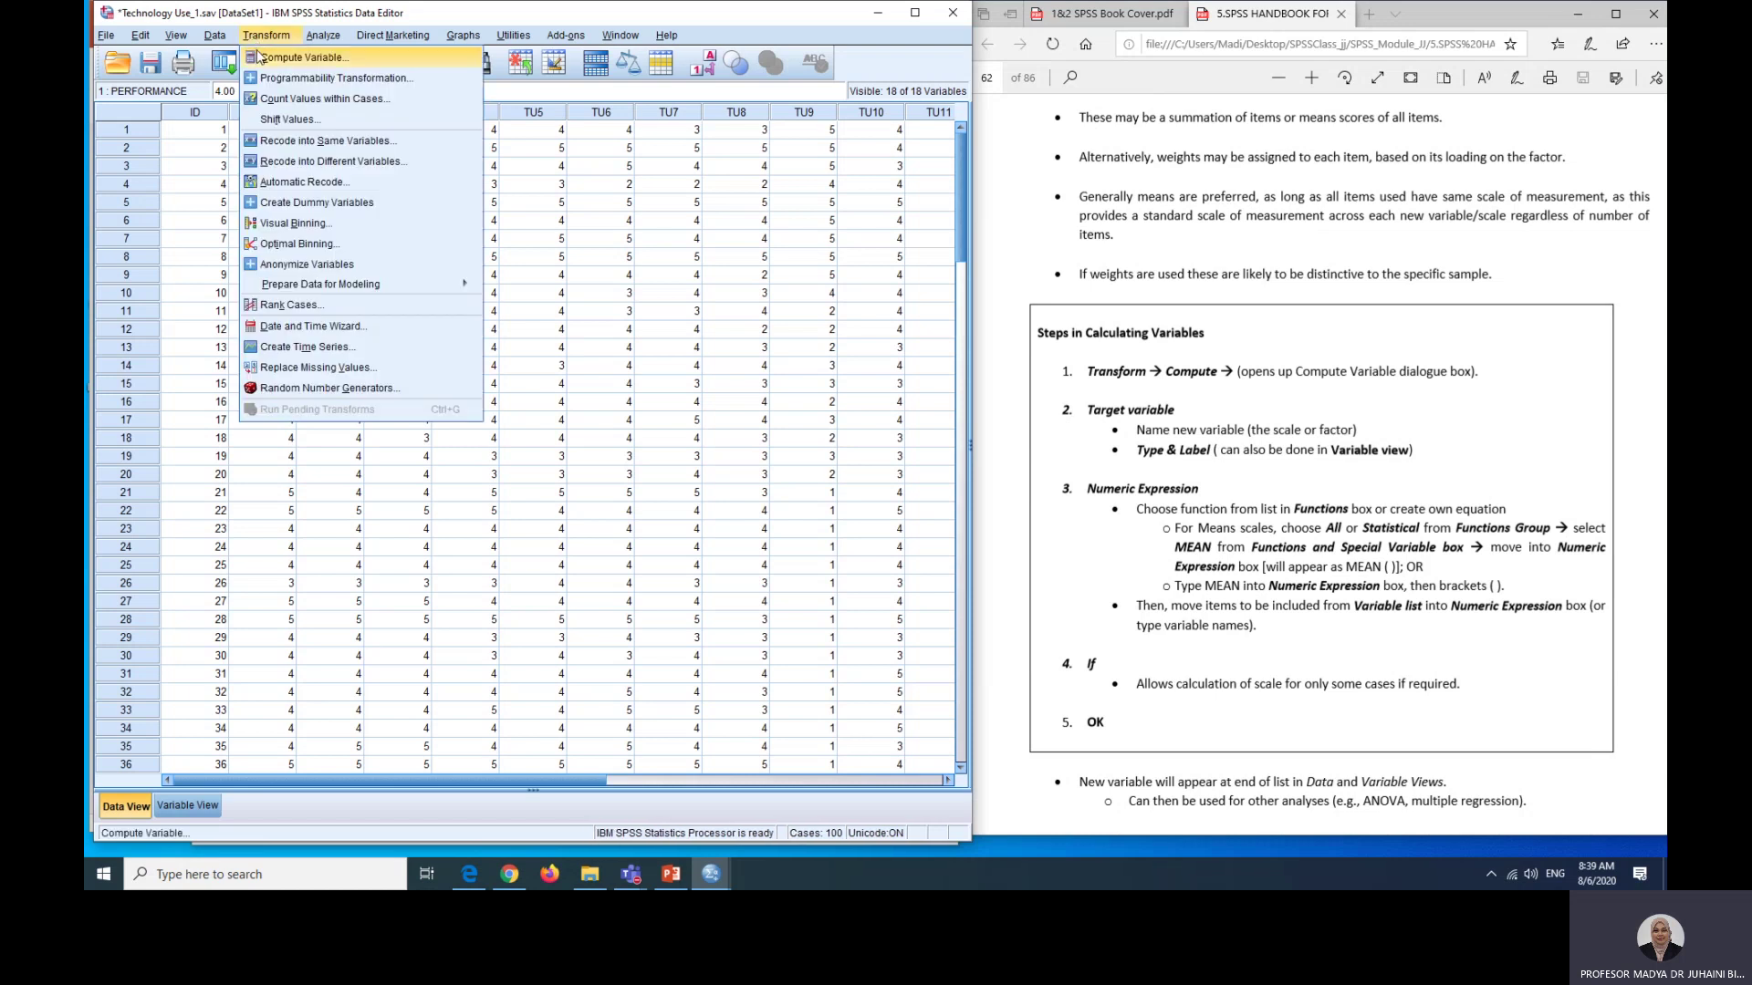
click(258, 56)
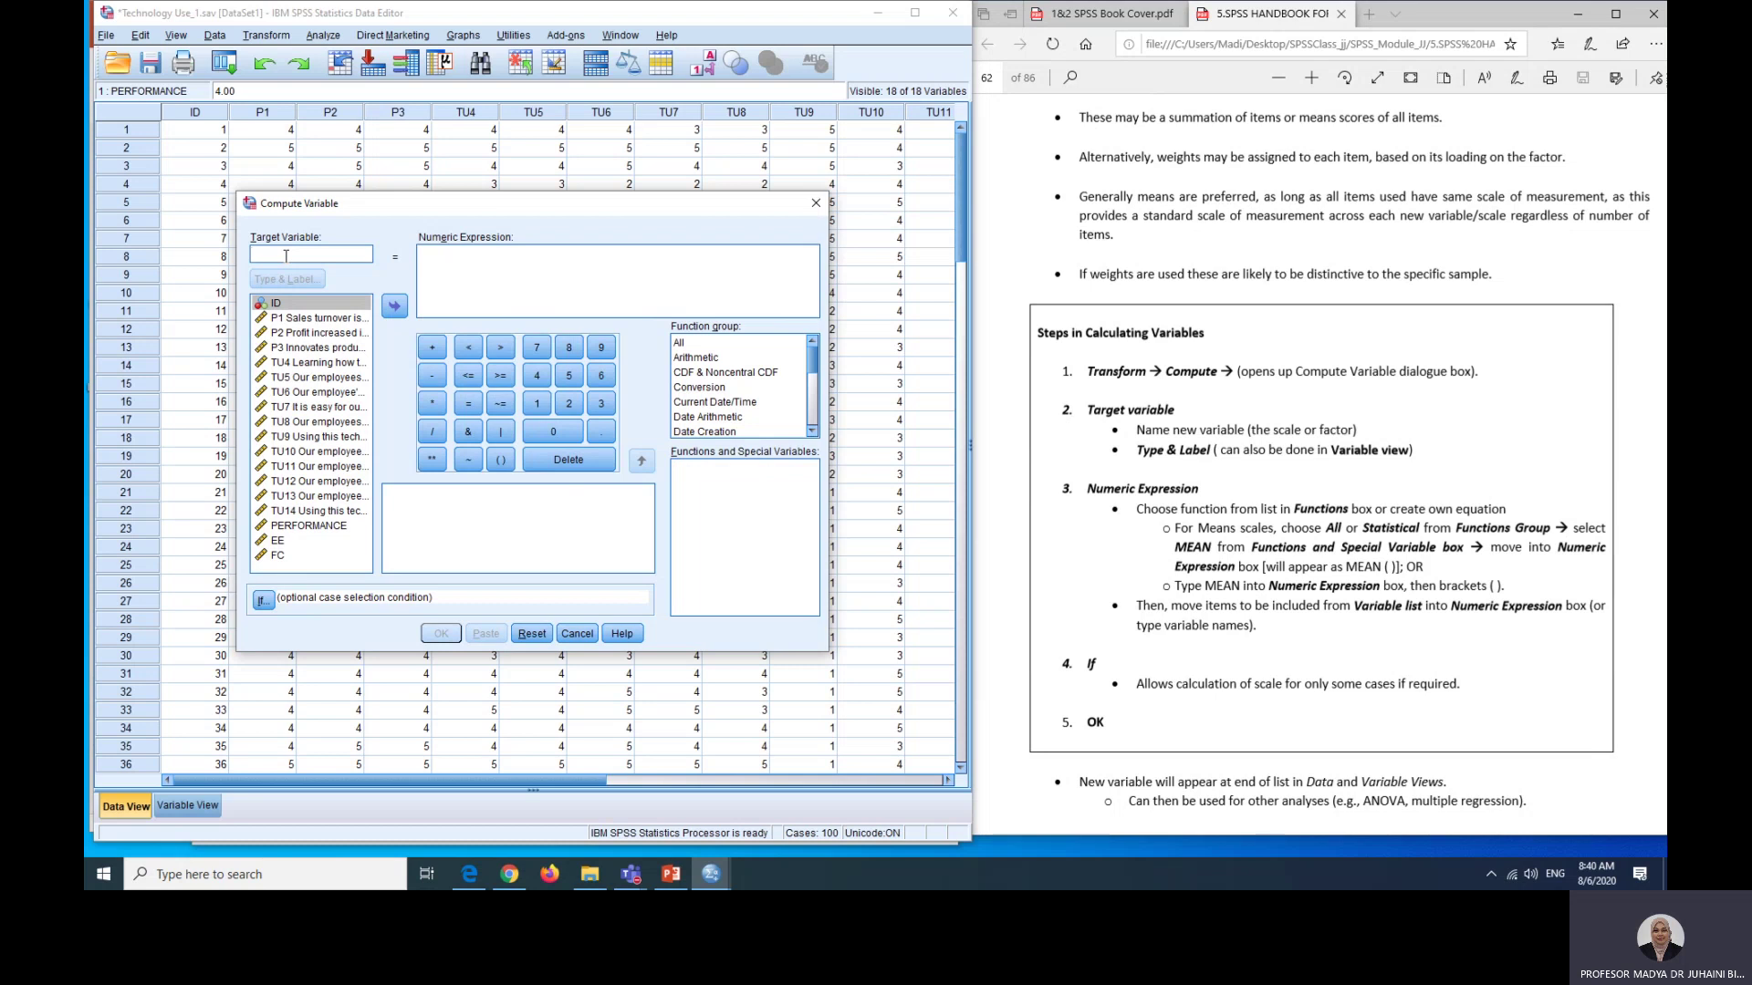
text(P)
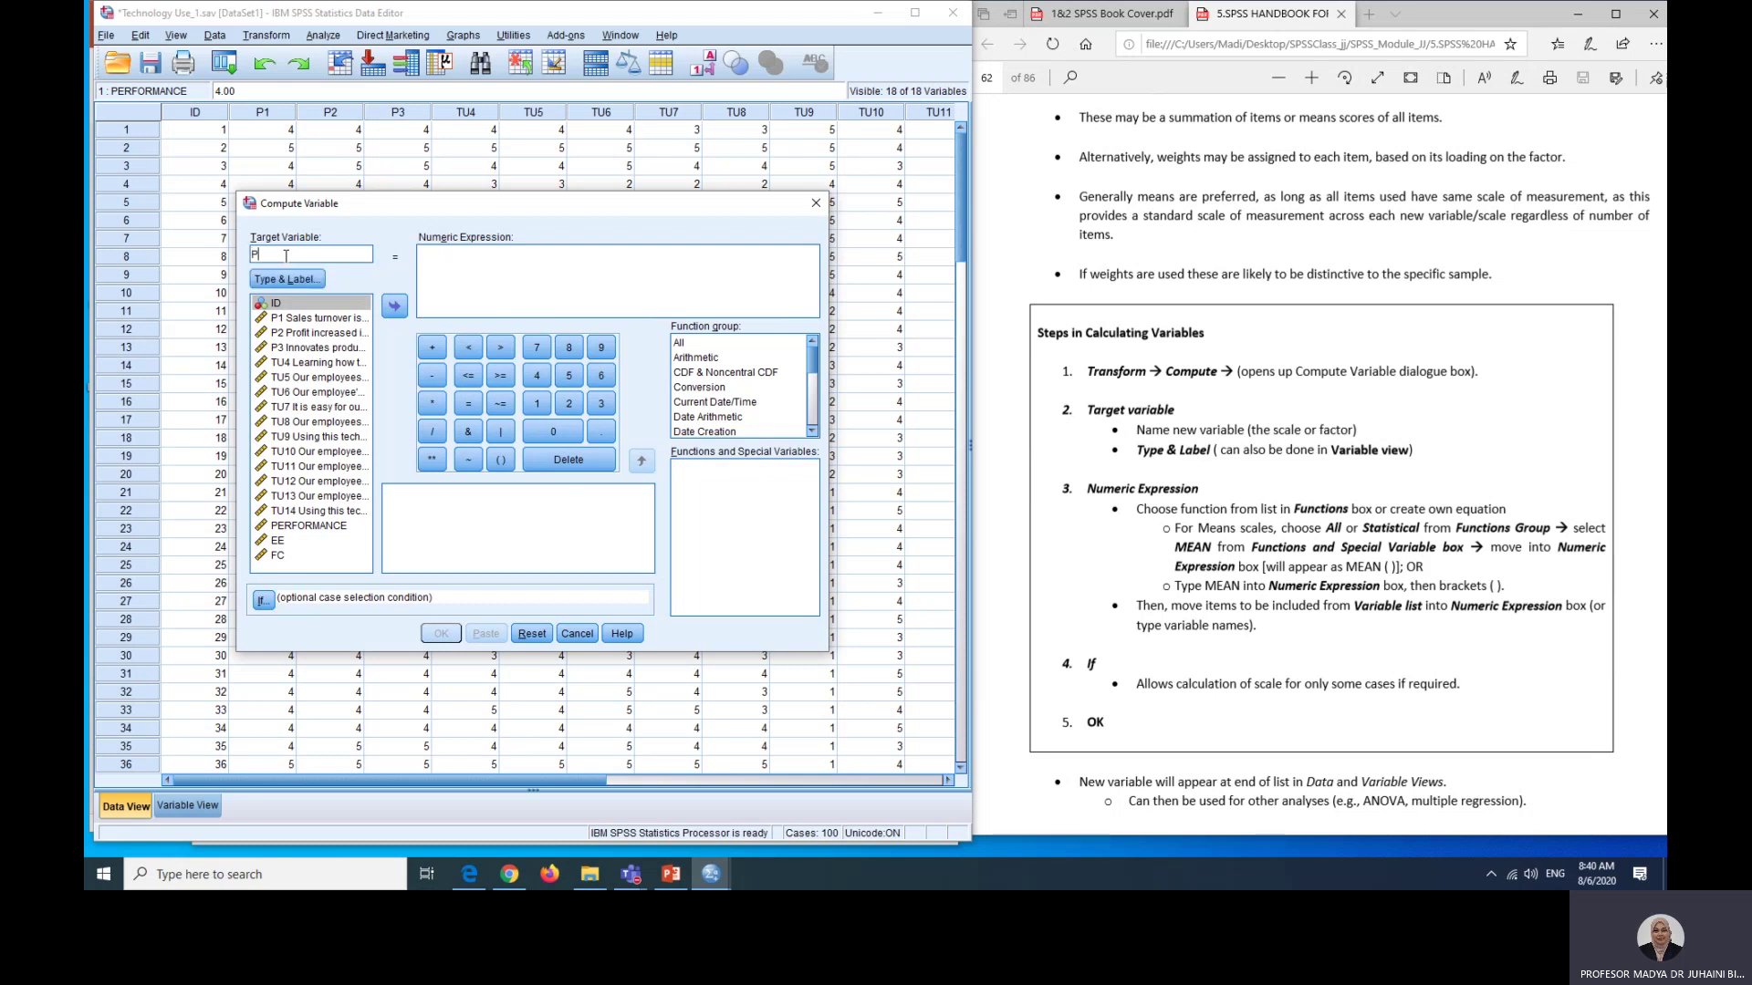
text(ERFORMANCE)
Step: Insert the Statistical group's MEAN function into the numeric expression
click(812, 432)
click(812, 432)
click(812, 433)
click(812, 432)
click(710, 431)
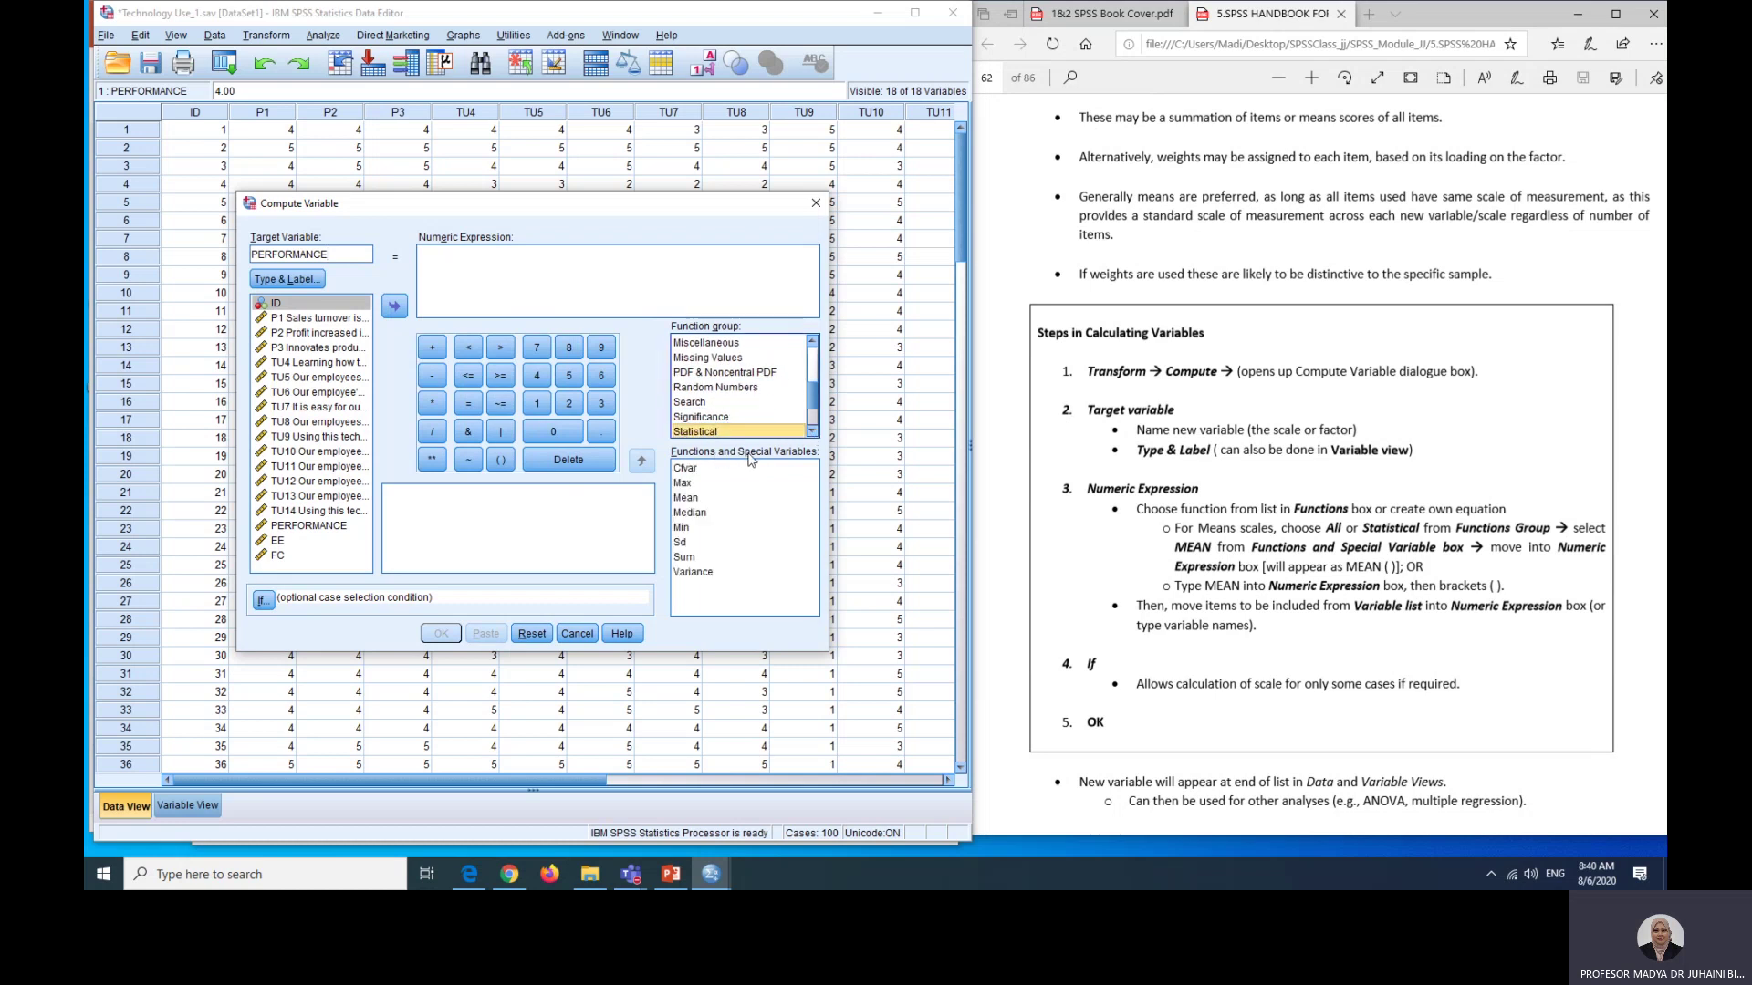
click(689, 500)
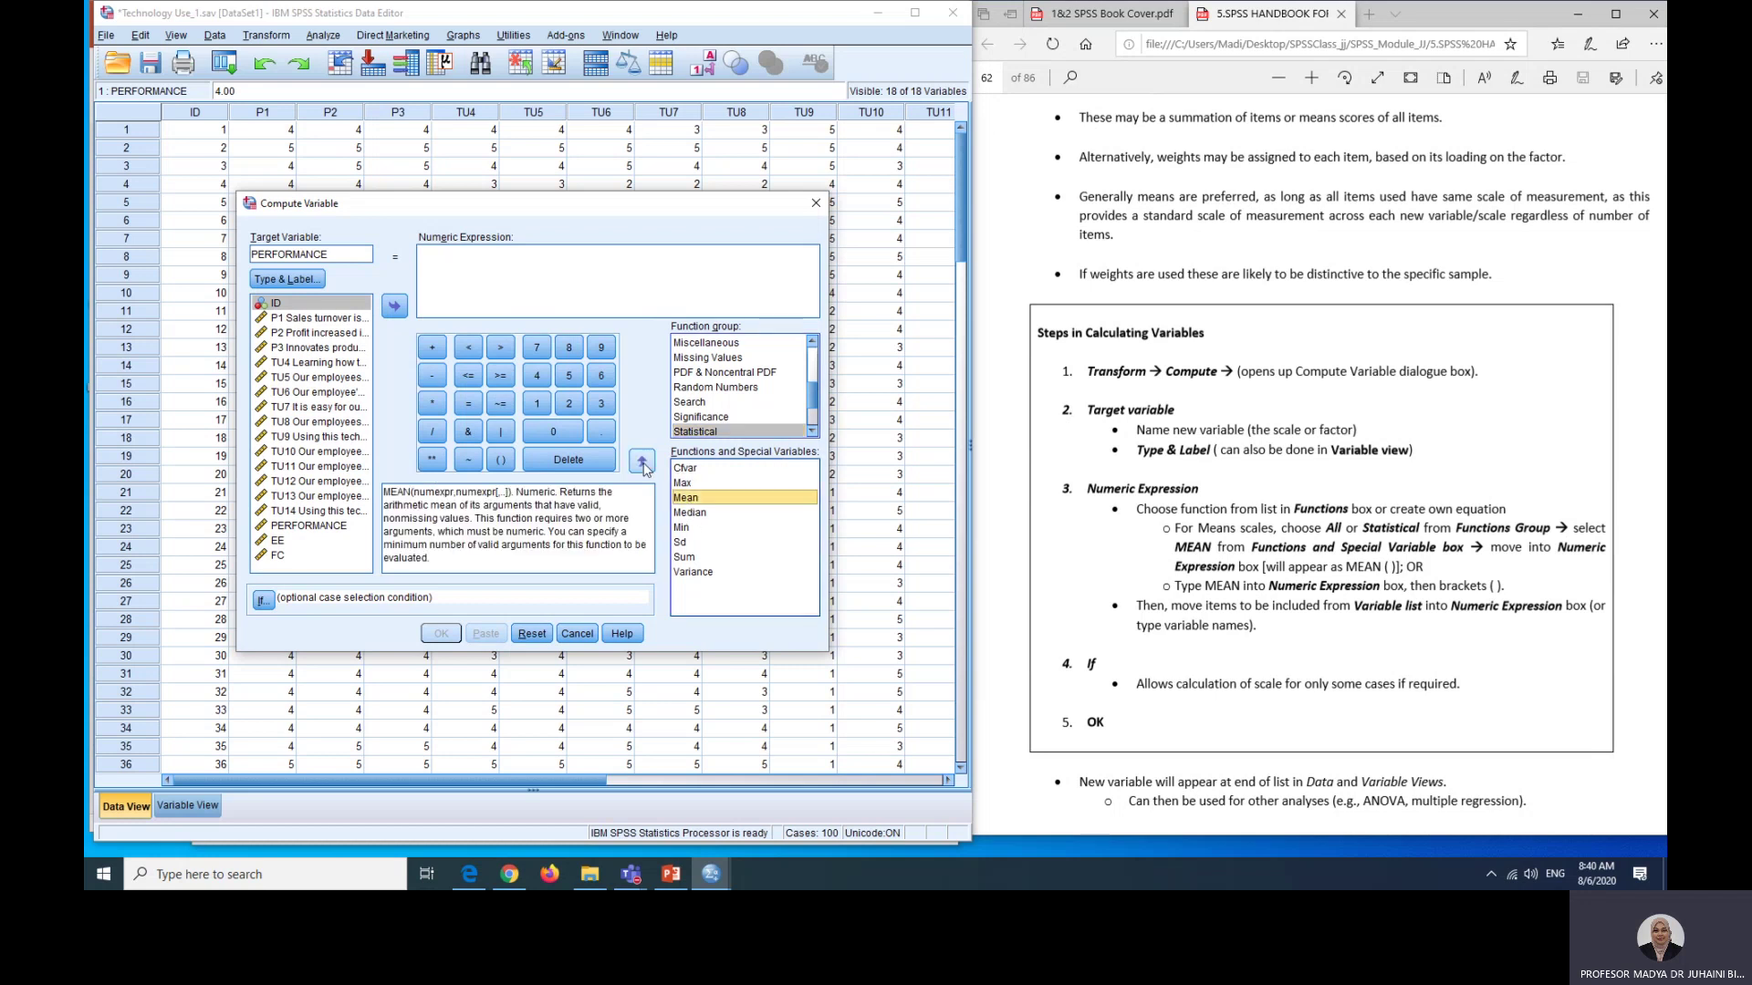
click(642, 462)
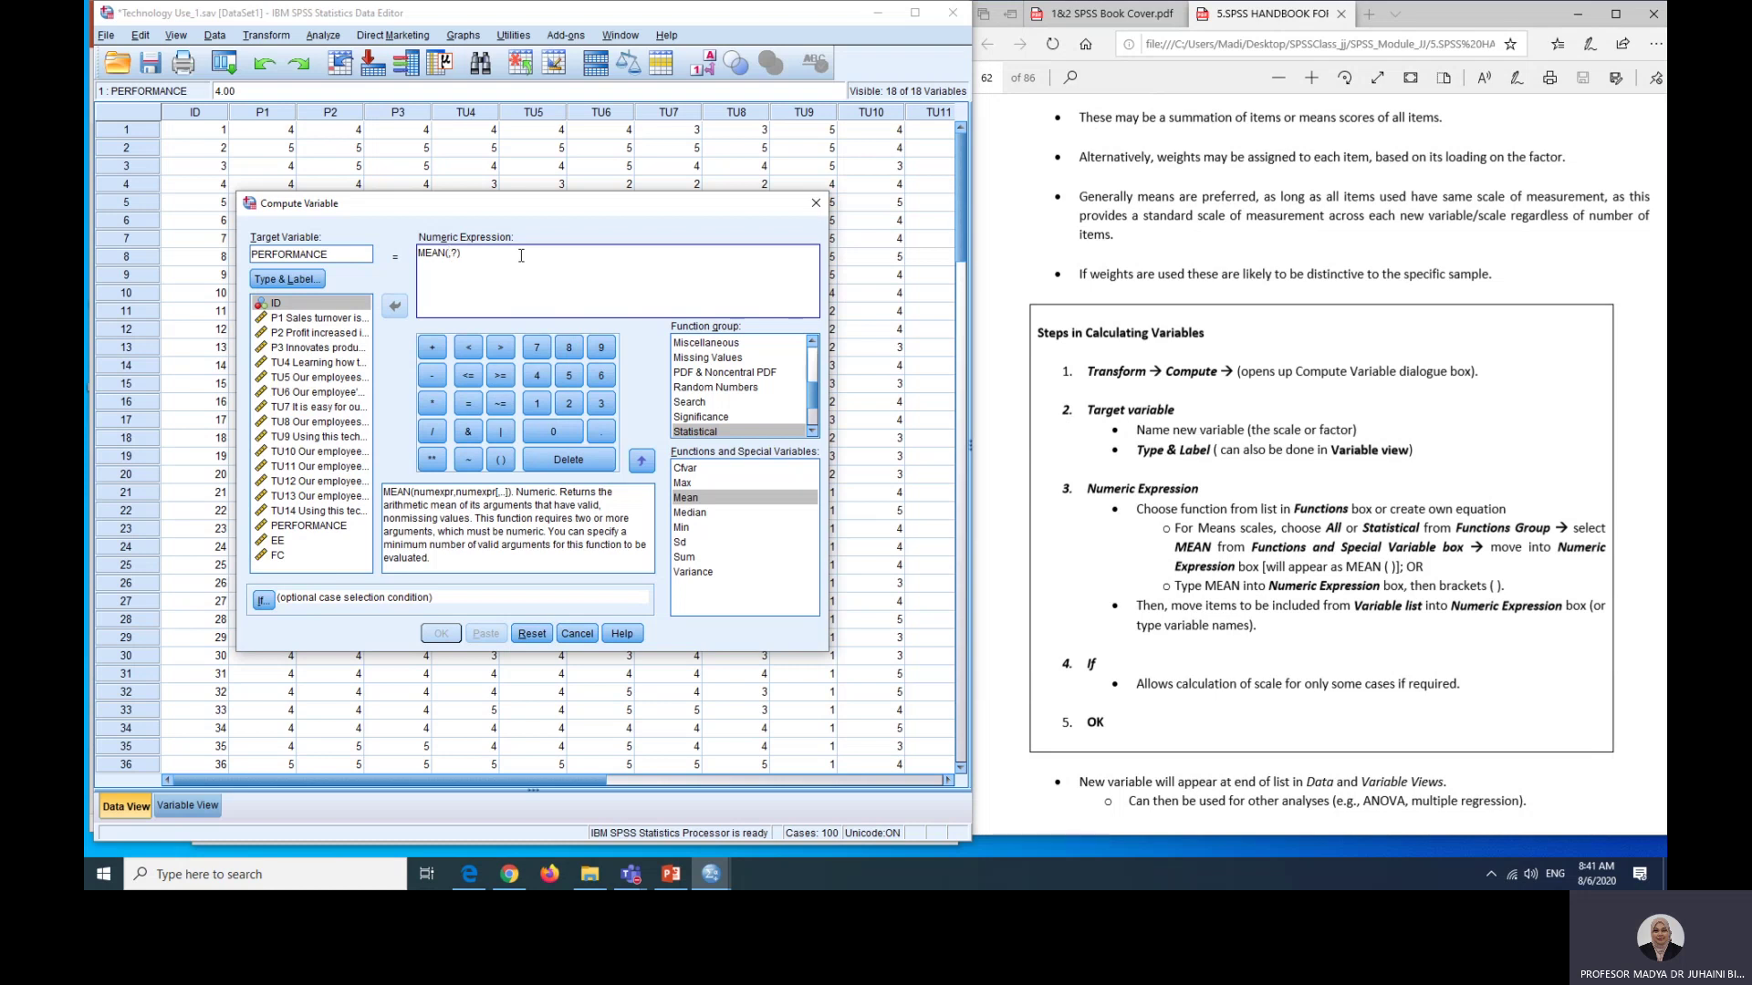
Step: Fill MEAN with variables P1, P2 and P3, removing the leftover placeholder
click(282, 319)
click(394, 308)
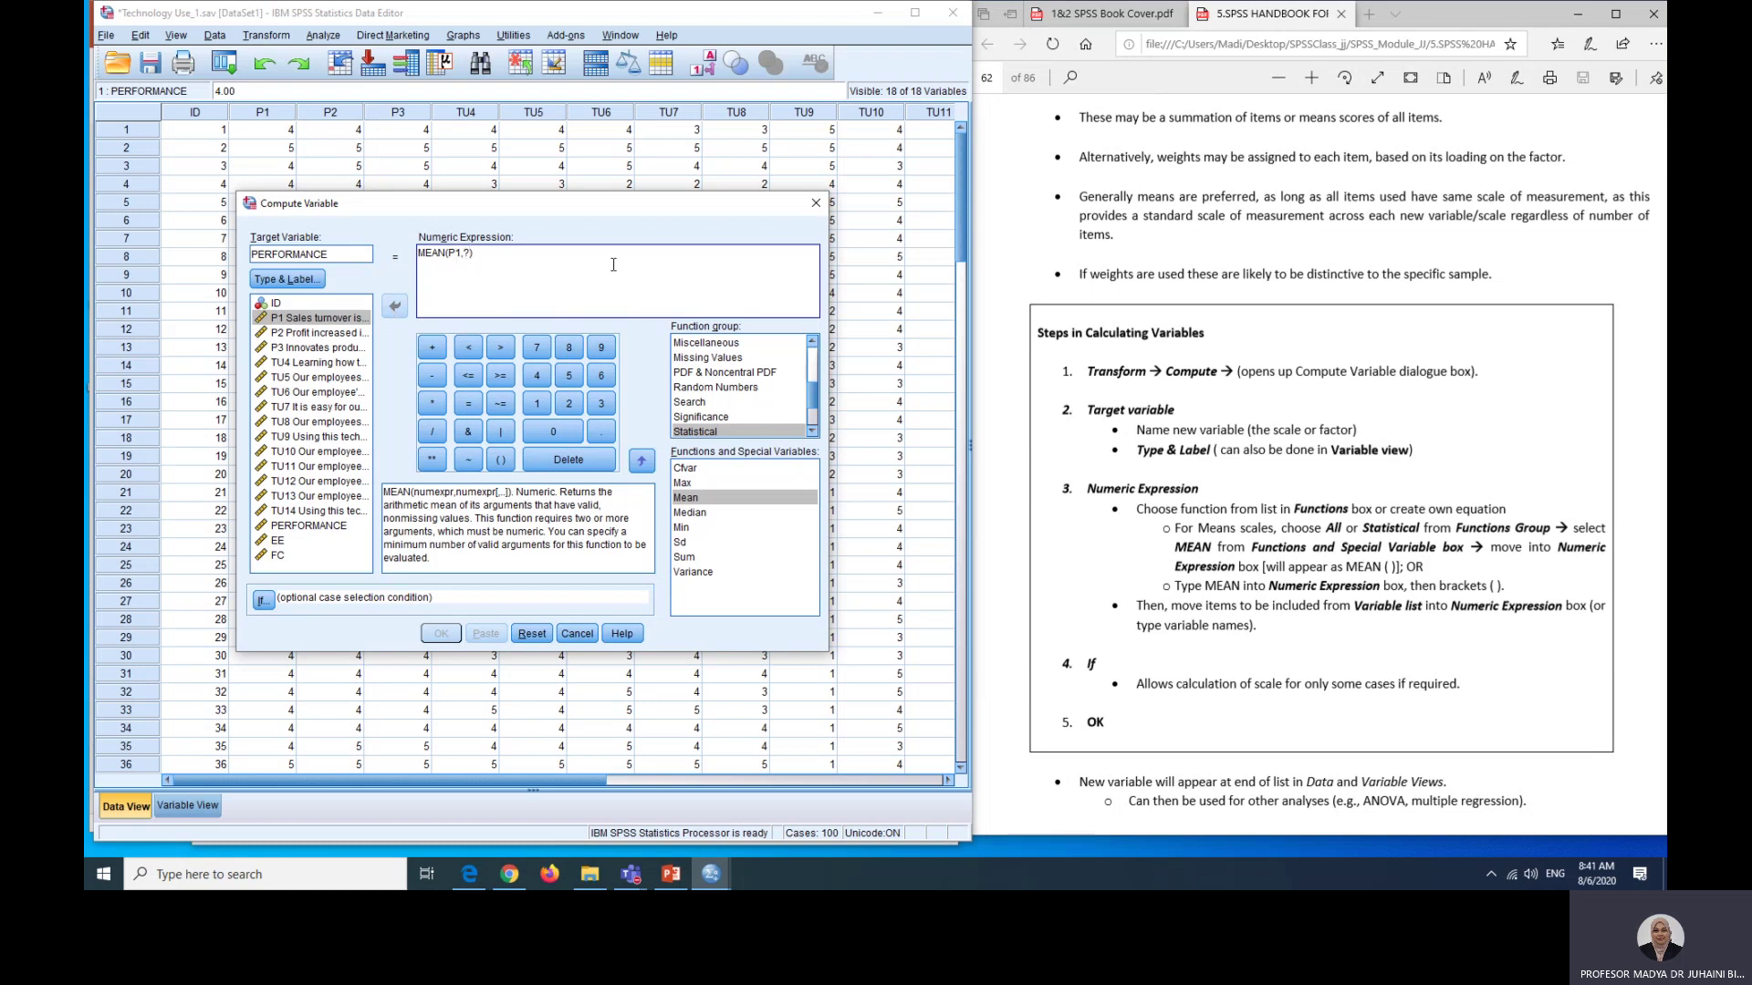
key(Delete)
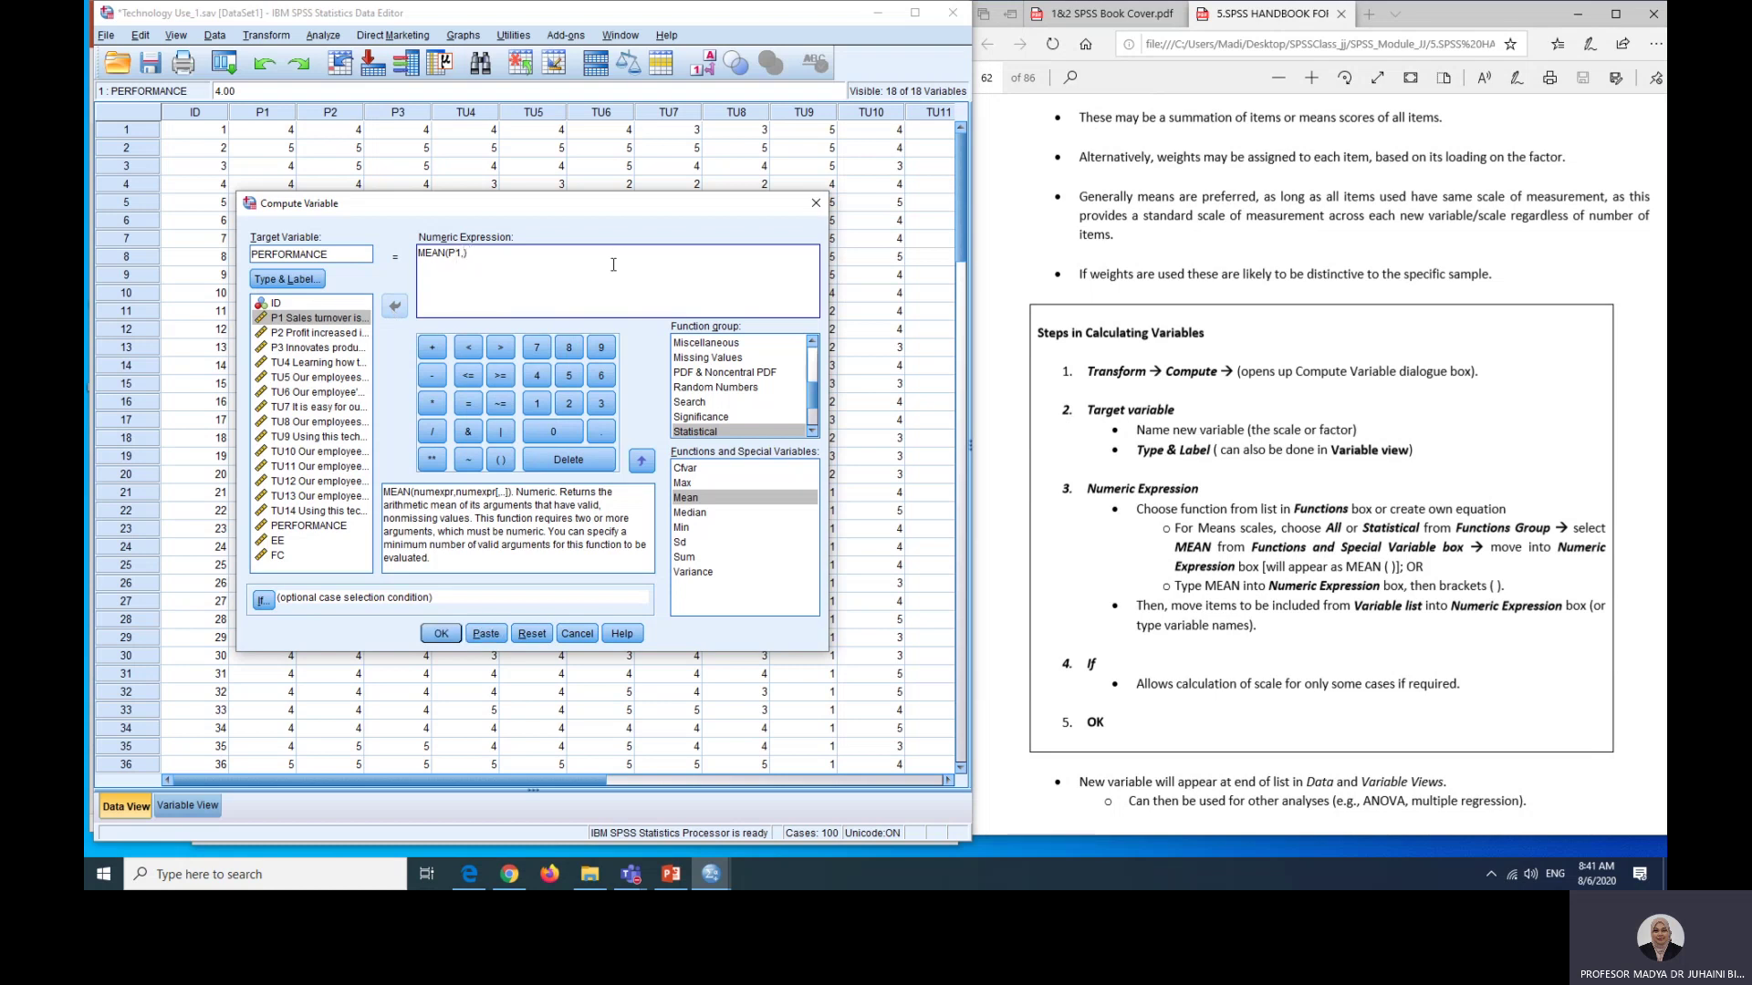
click(317, 332)
click(393, 308)
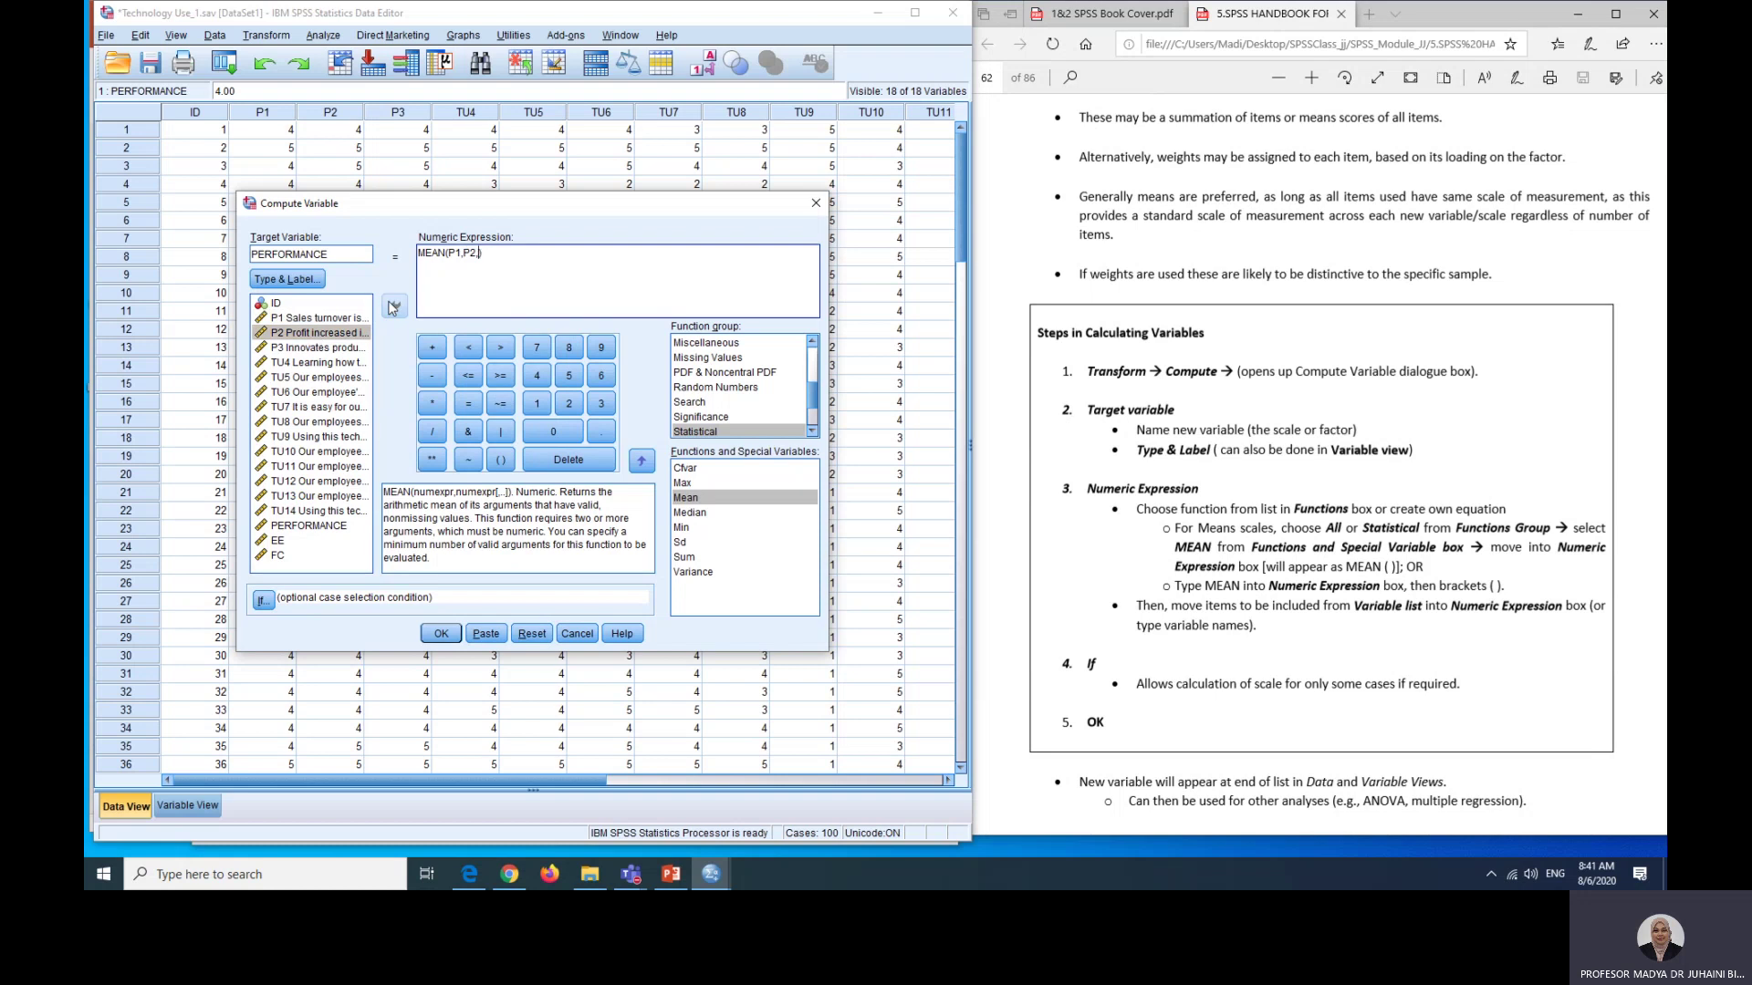
click(289, 346)
click(393, 310)
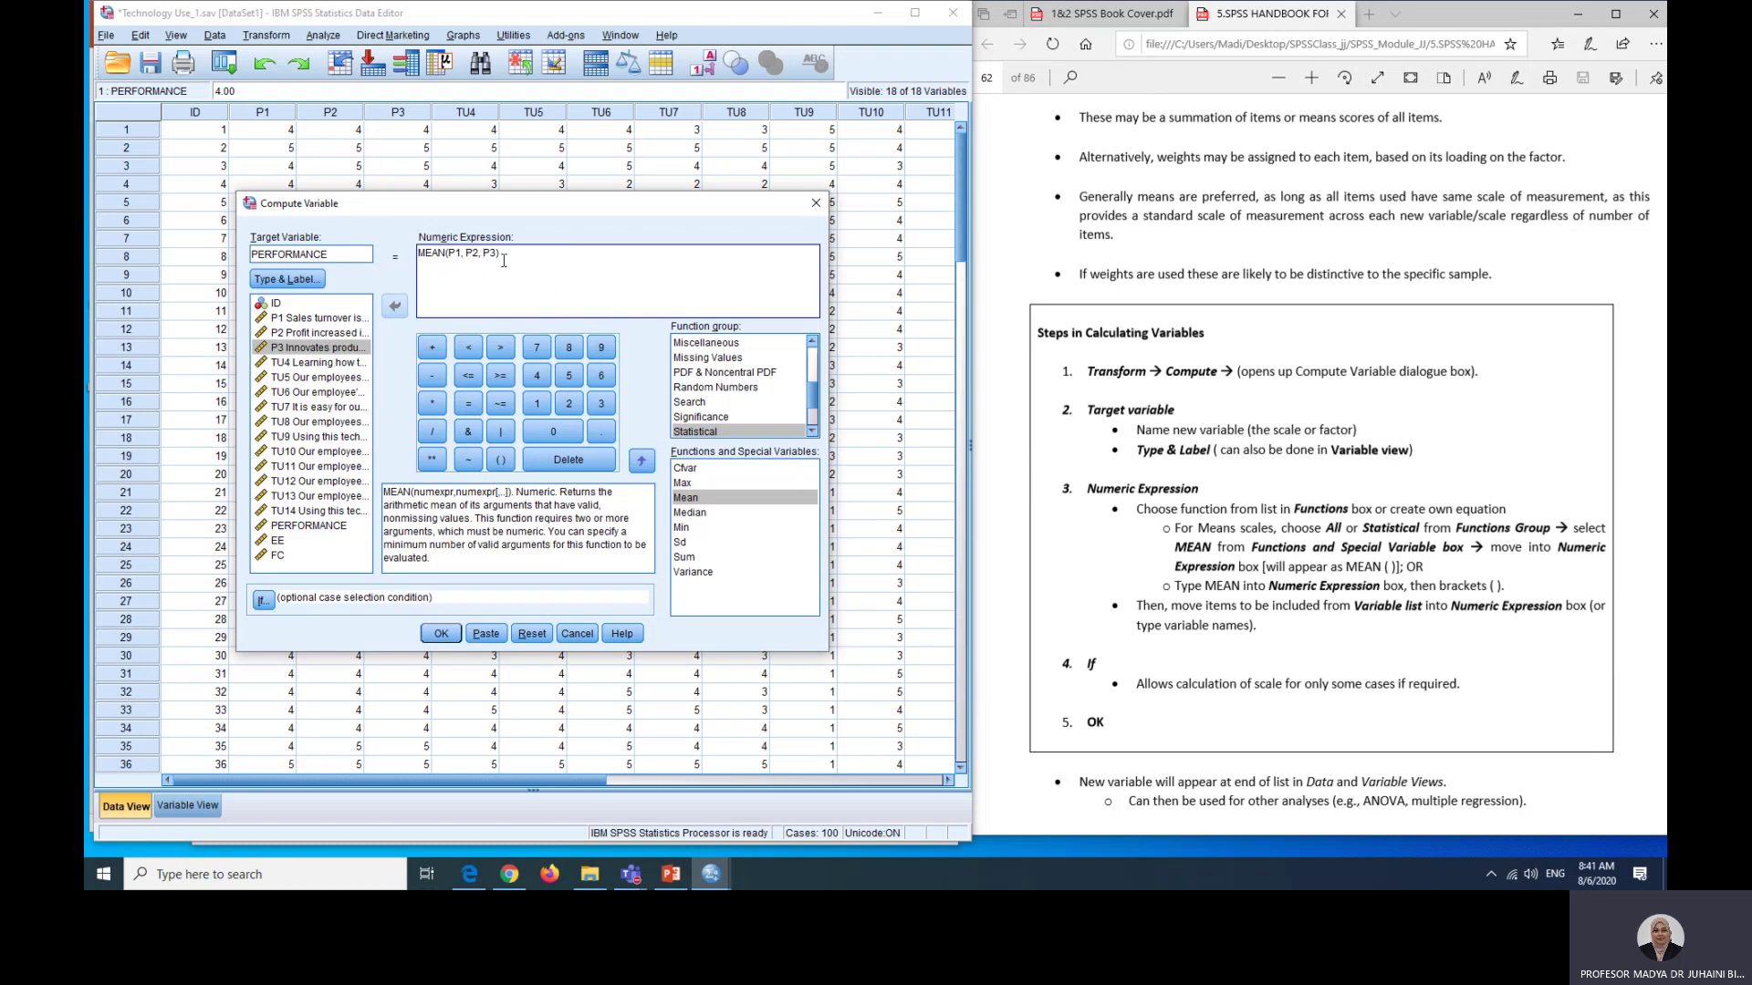
Step: Reset the Compute Variable dialog and retype PERFORMANCE as the target variable
click(532, 633)
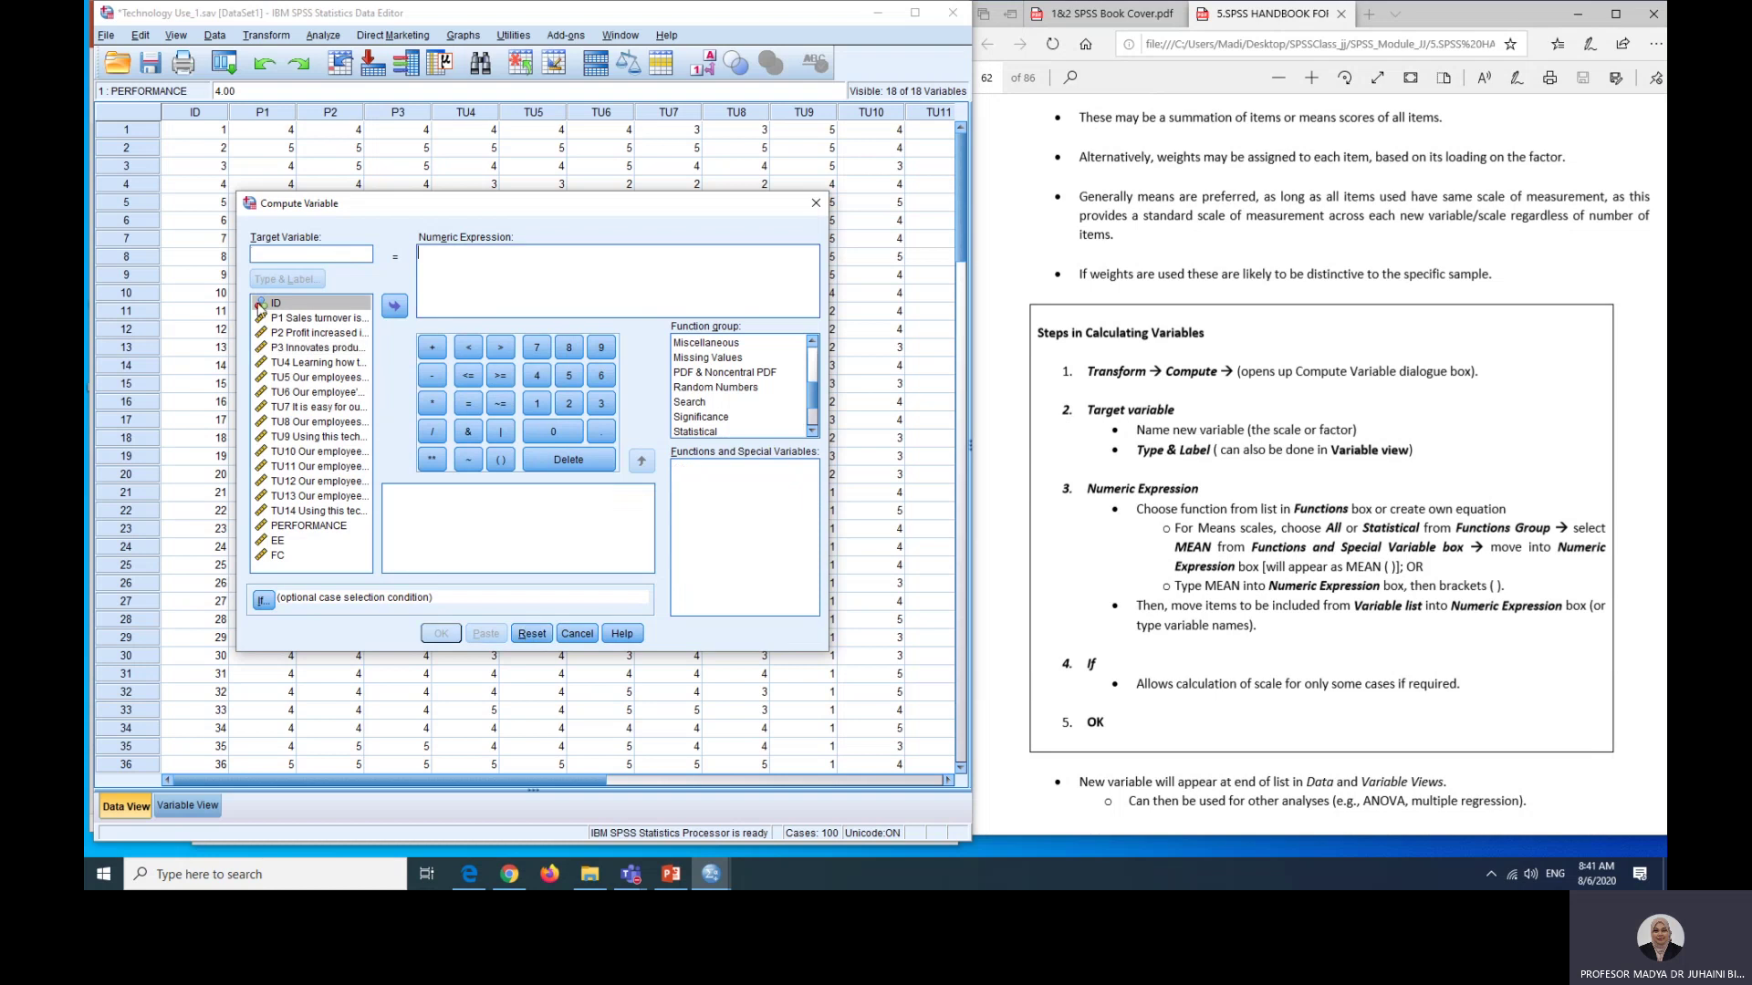
text(PERFORMACE)
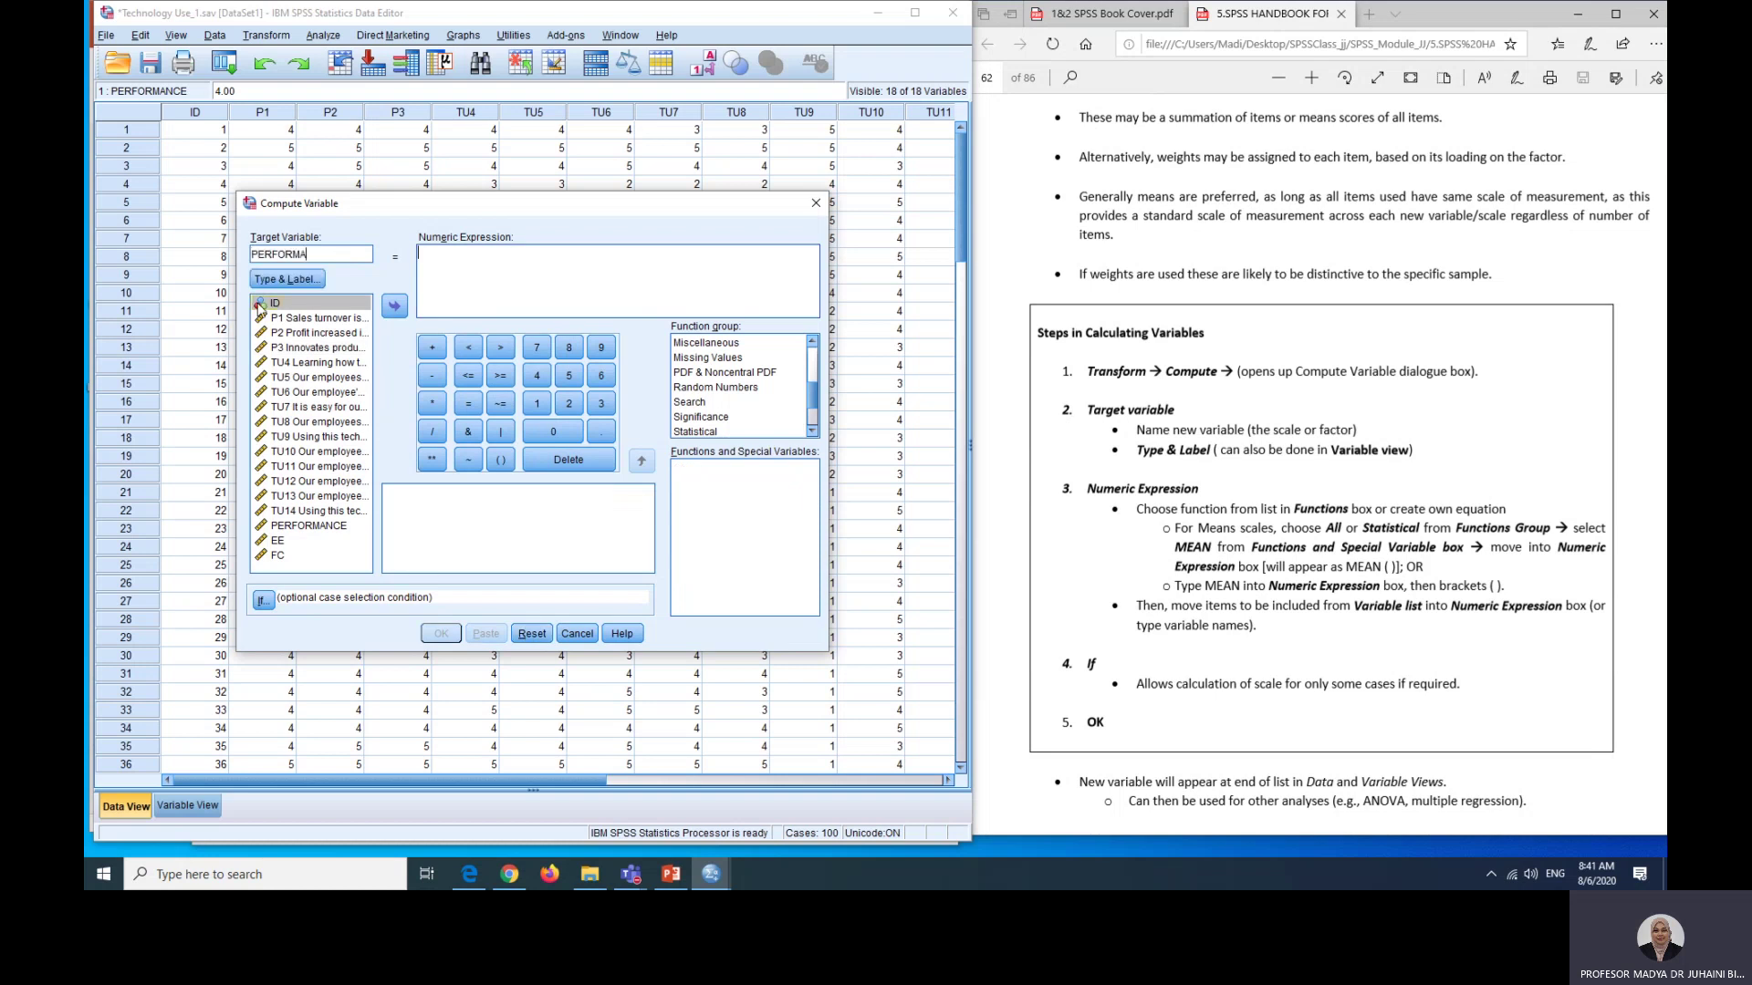
key(BackSpace)
key(BackSpace)
text(NCE)
Step: Build the expression MEAN(P1,P2,P3) and submit the computation
click(454, 258)
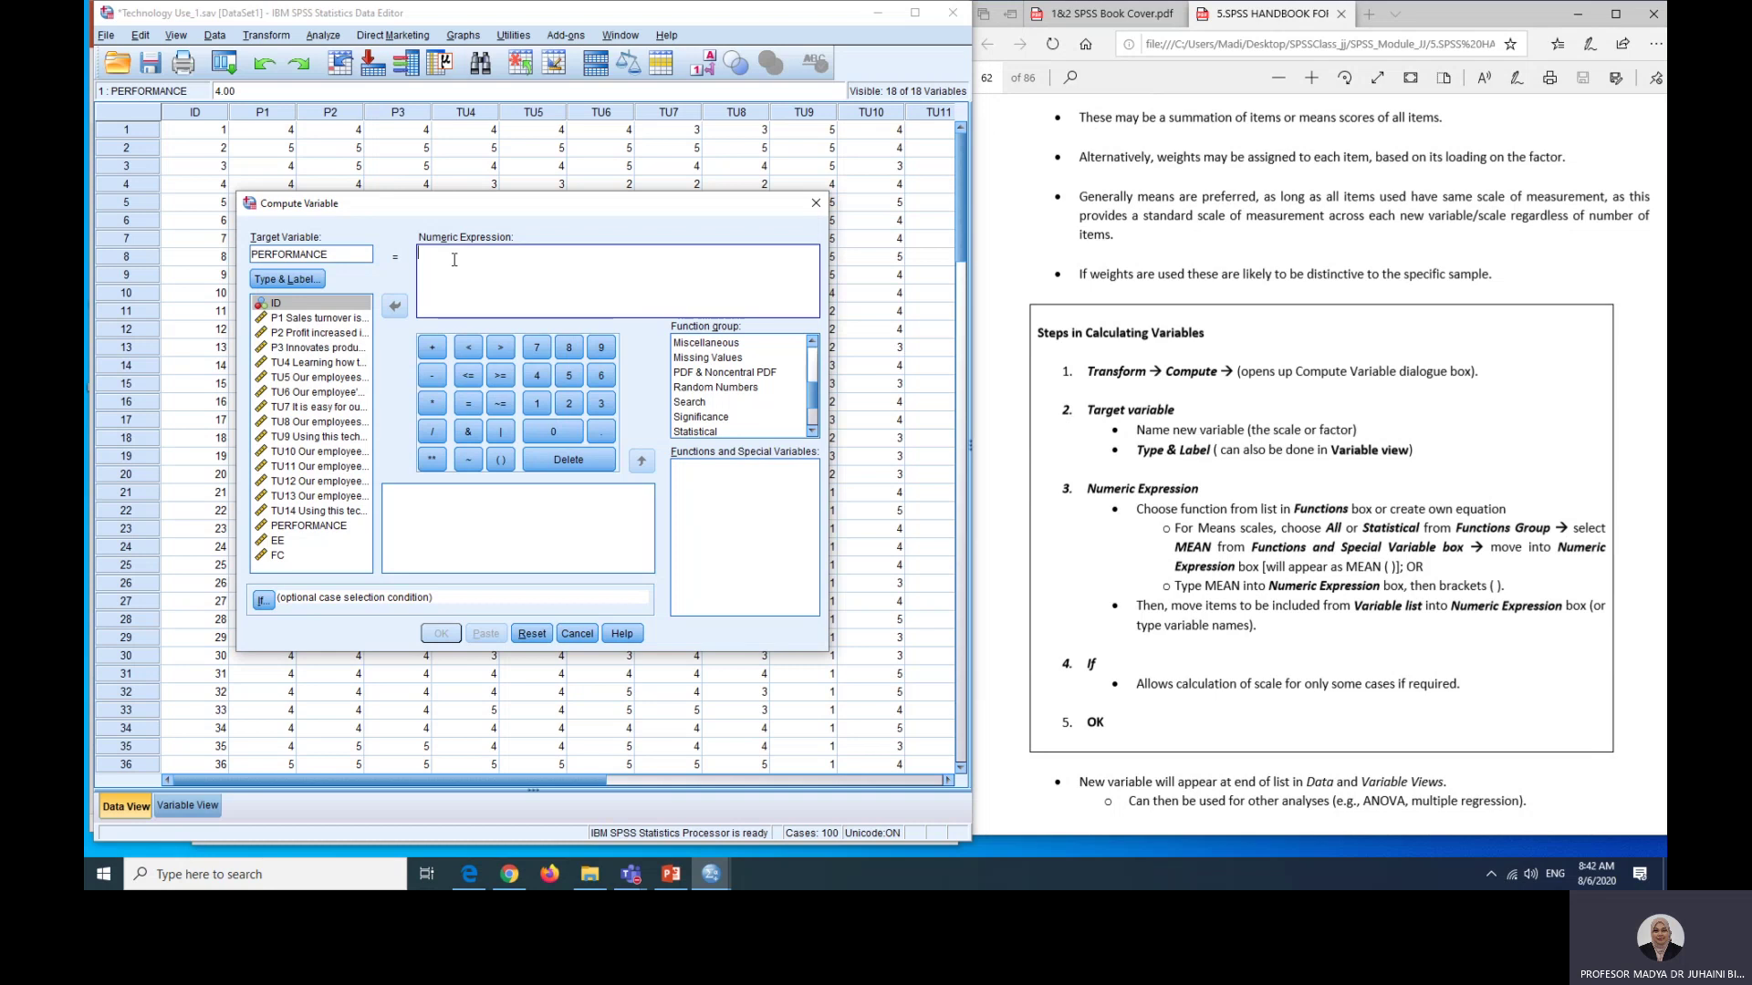
text(MEAN)
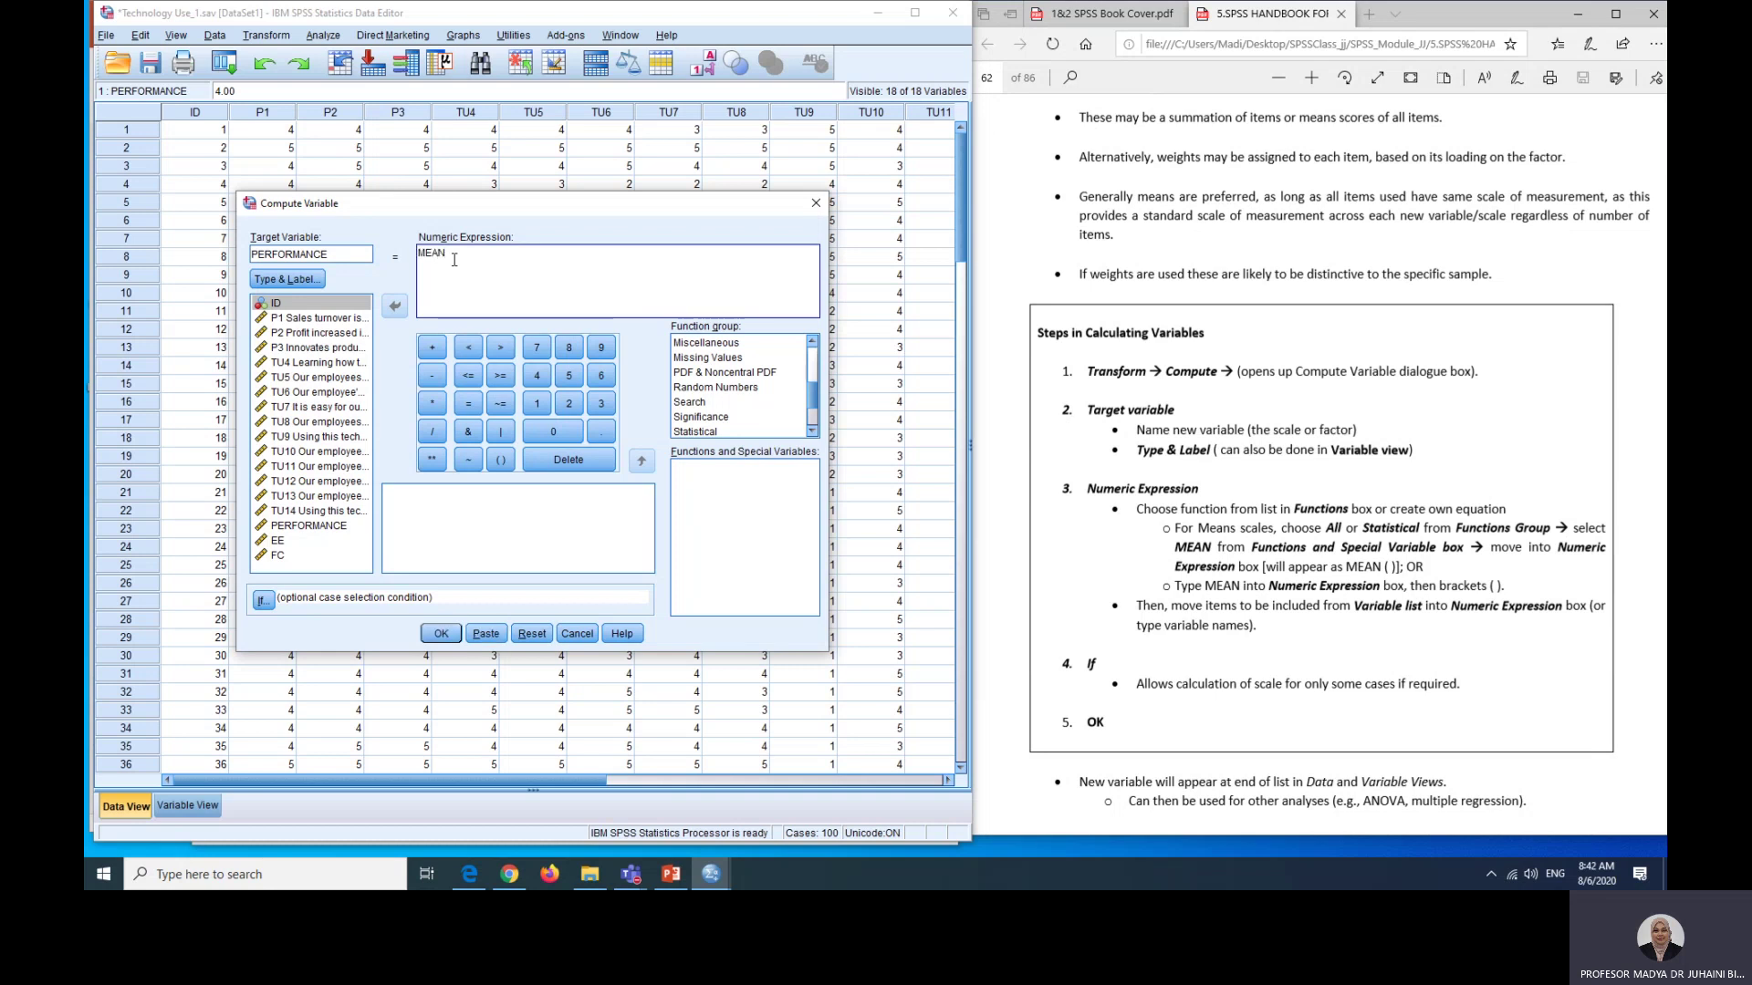
text(()
click(302, 318)
click(395, 308)
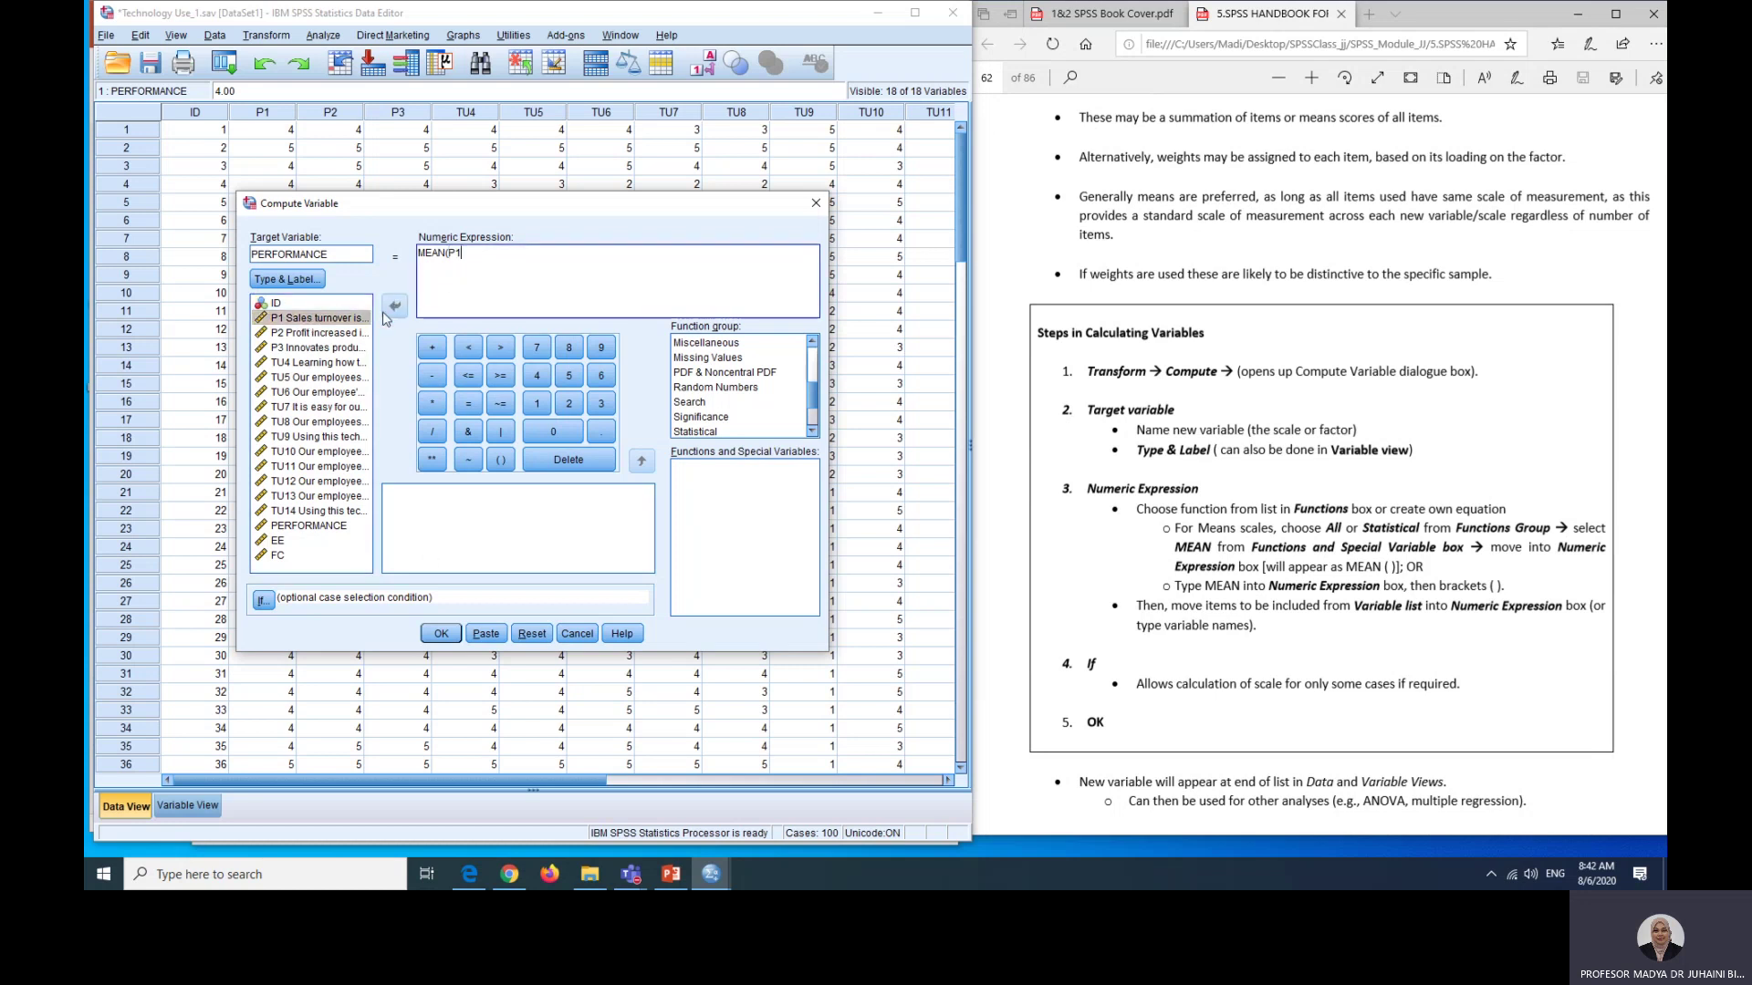
text(,)
click(310, 332)
click(394, 307)
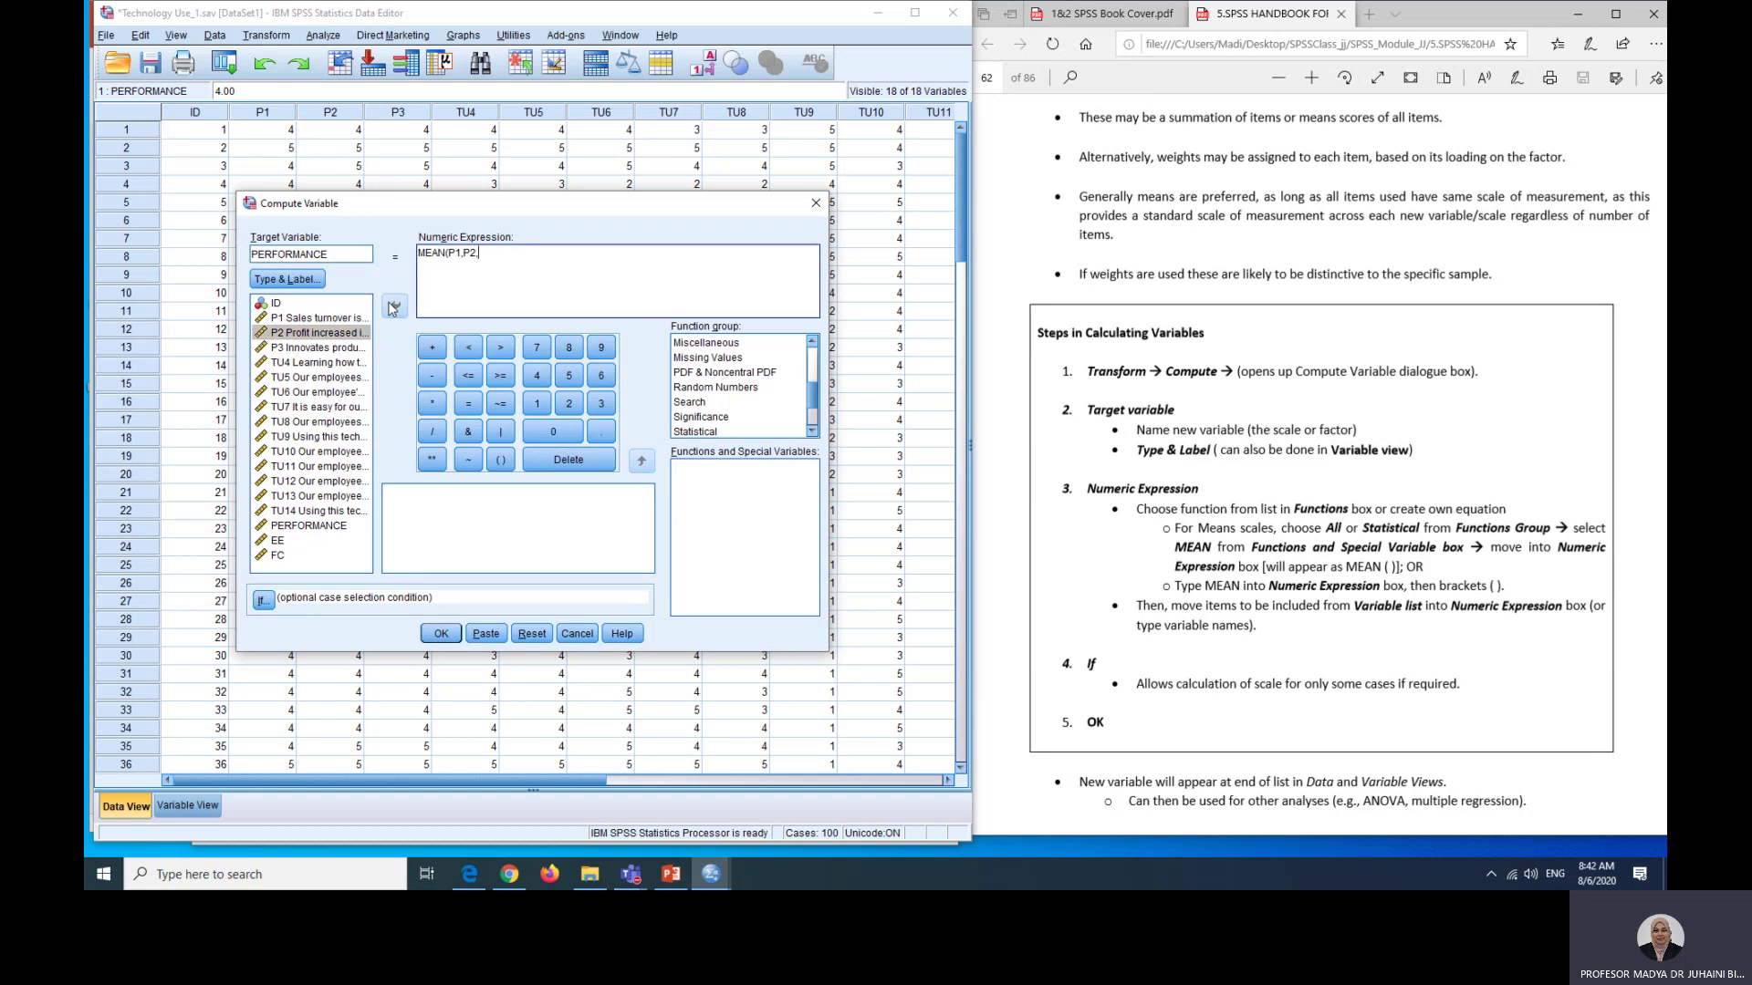
click(342, 347)
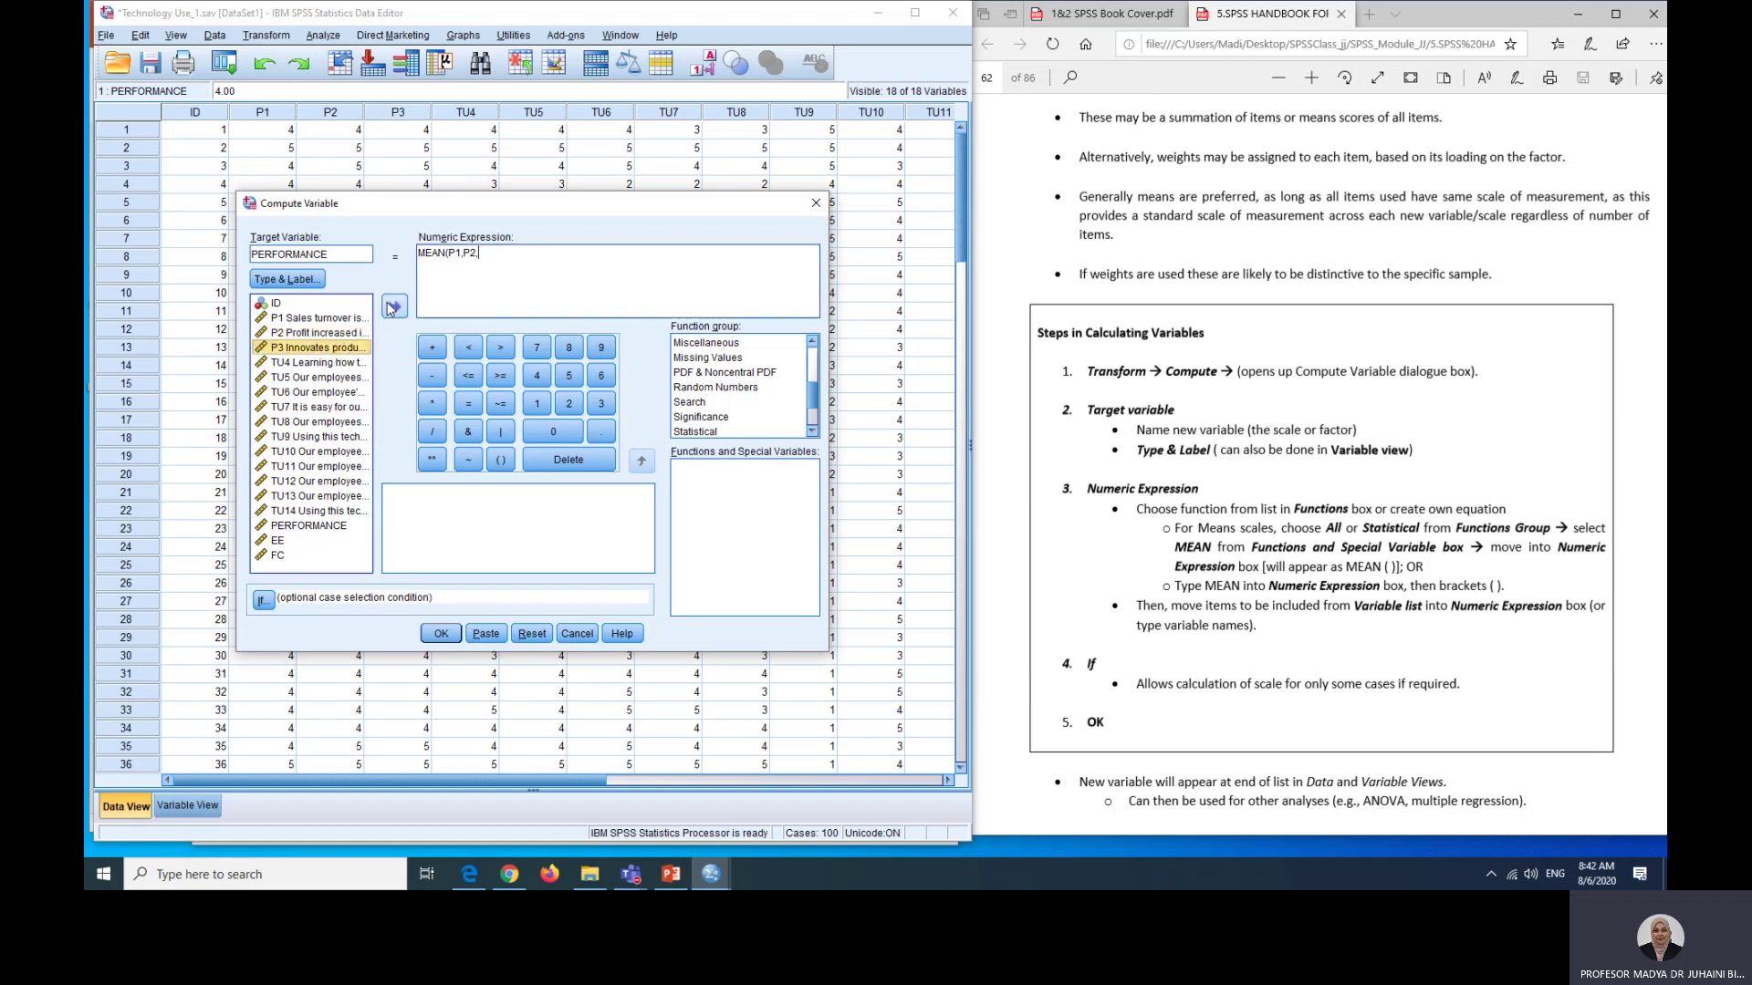
click(394, 307)
text())
click(441, 634)
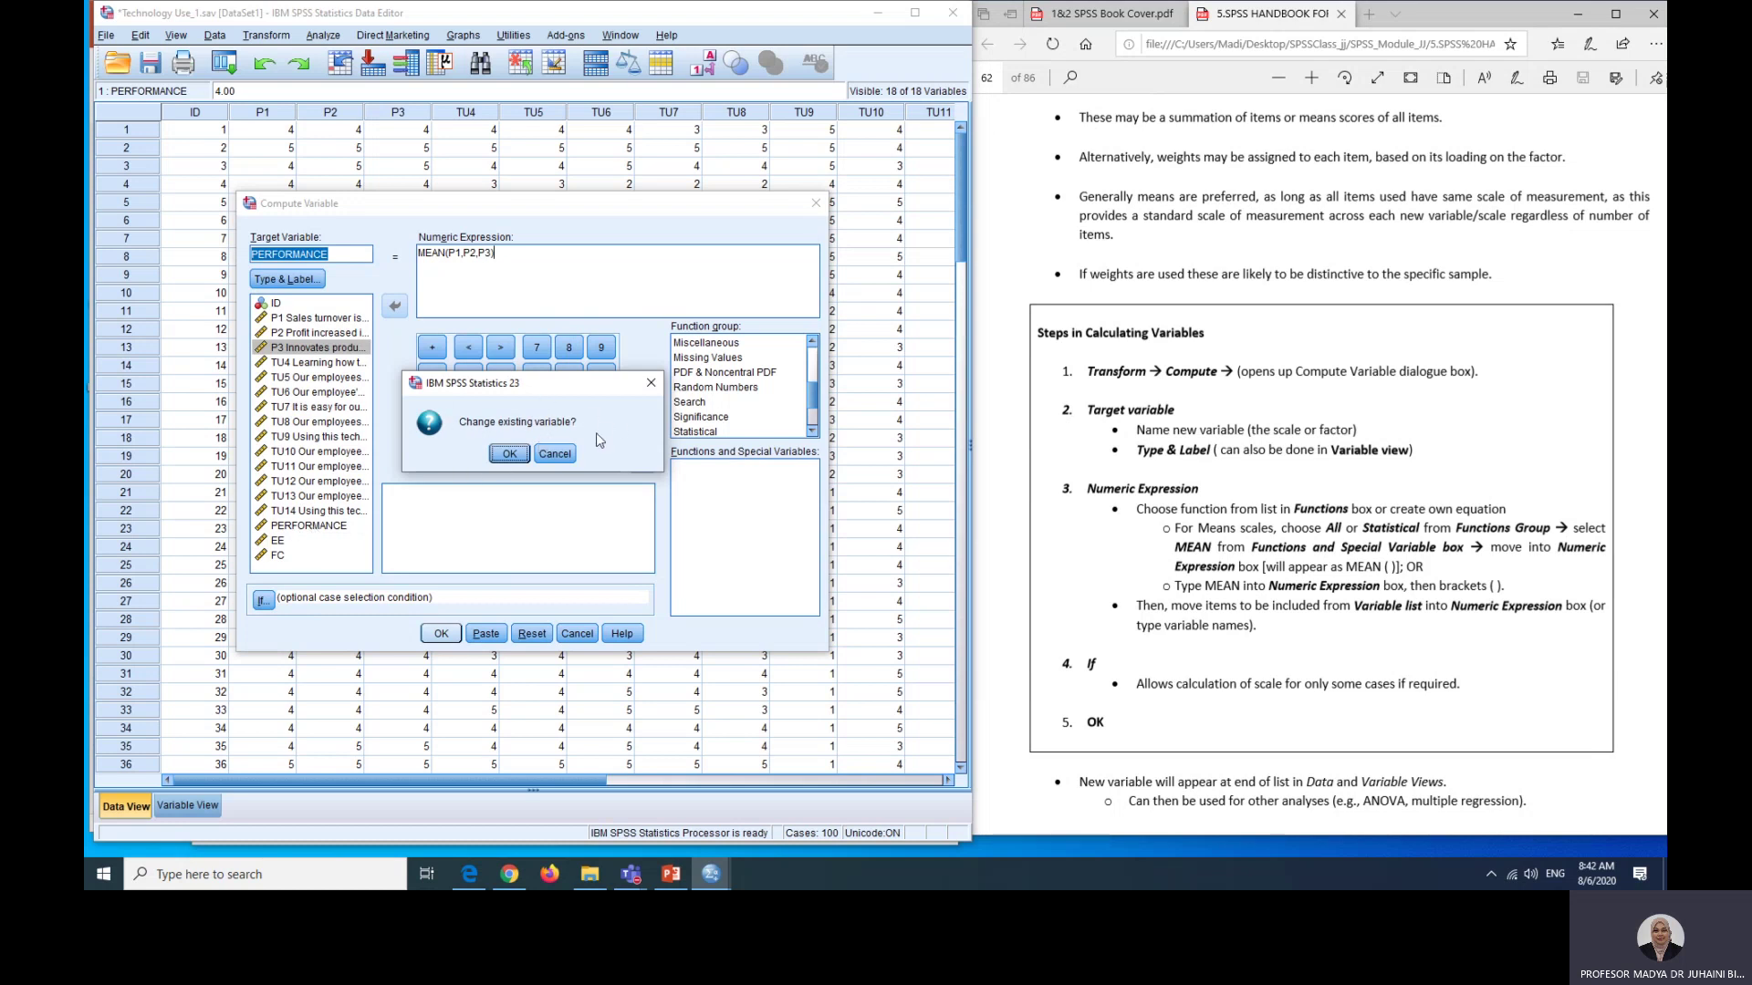
Step: Confirm overwriting PERFORMANCE, then inspect the PERFORMANCE, EE and FC columns in the data grid
click(509, 454)
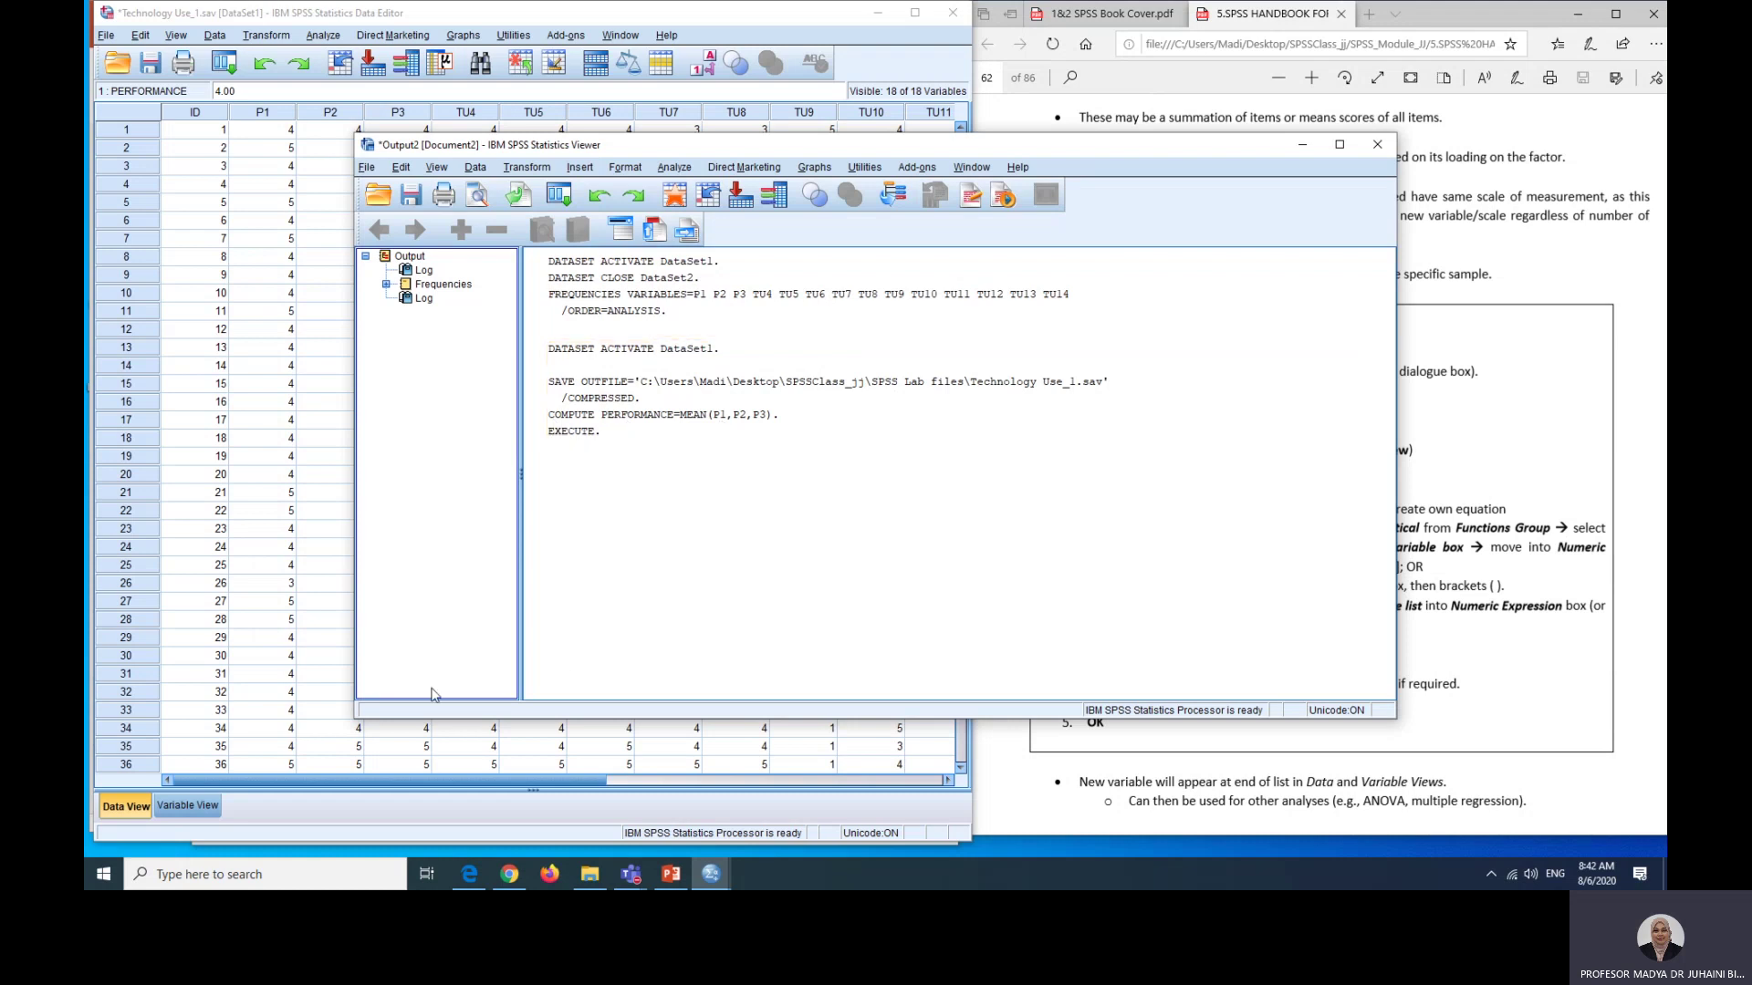
click(302, 711)
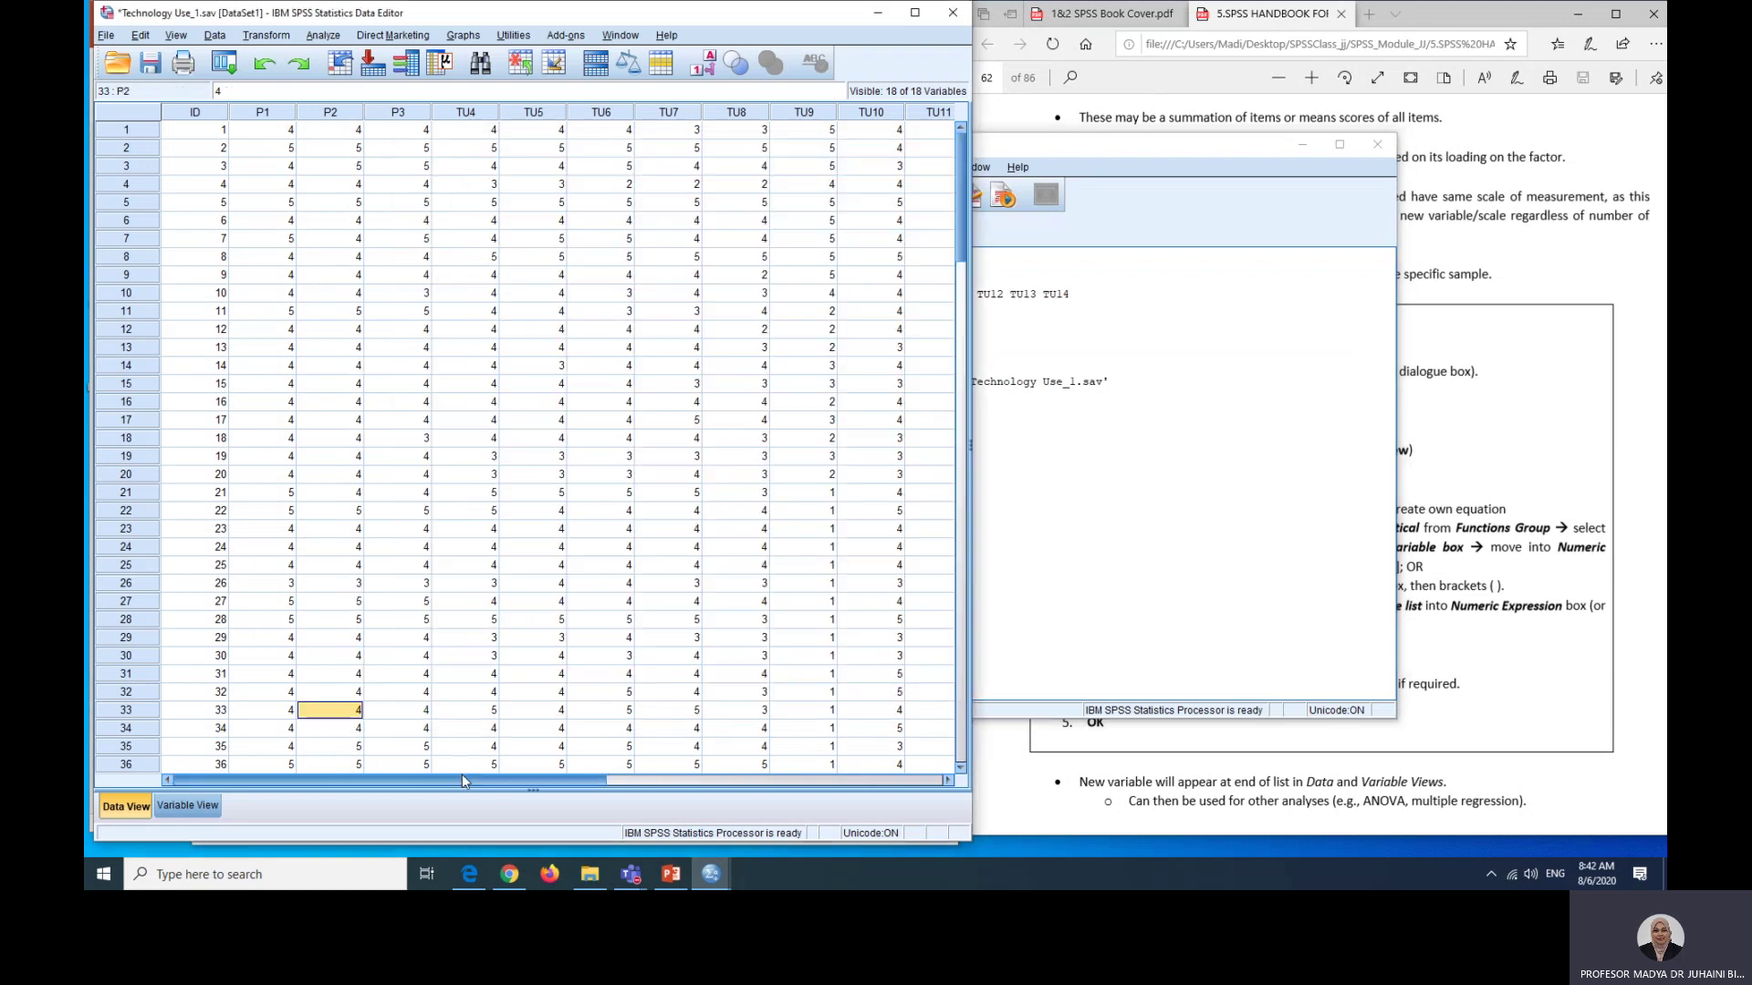
drag(466, 781, 804, 778)
click(650, 129)
click(646, 113)
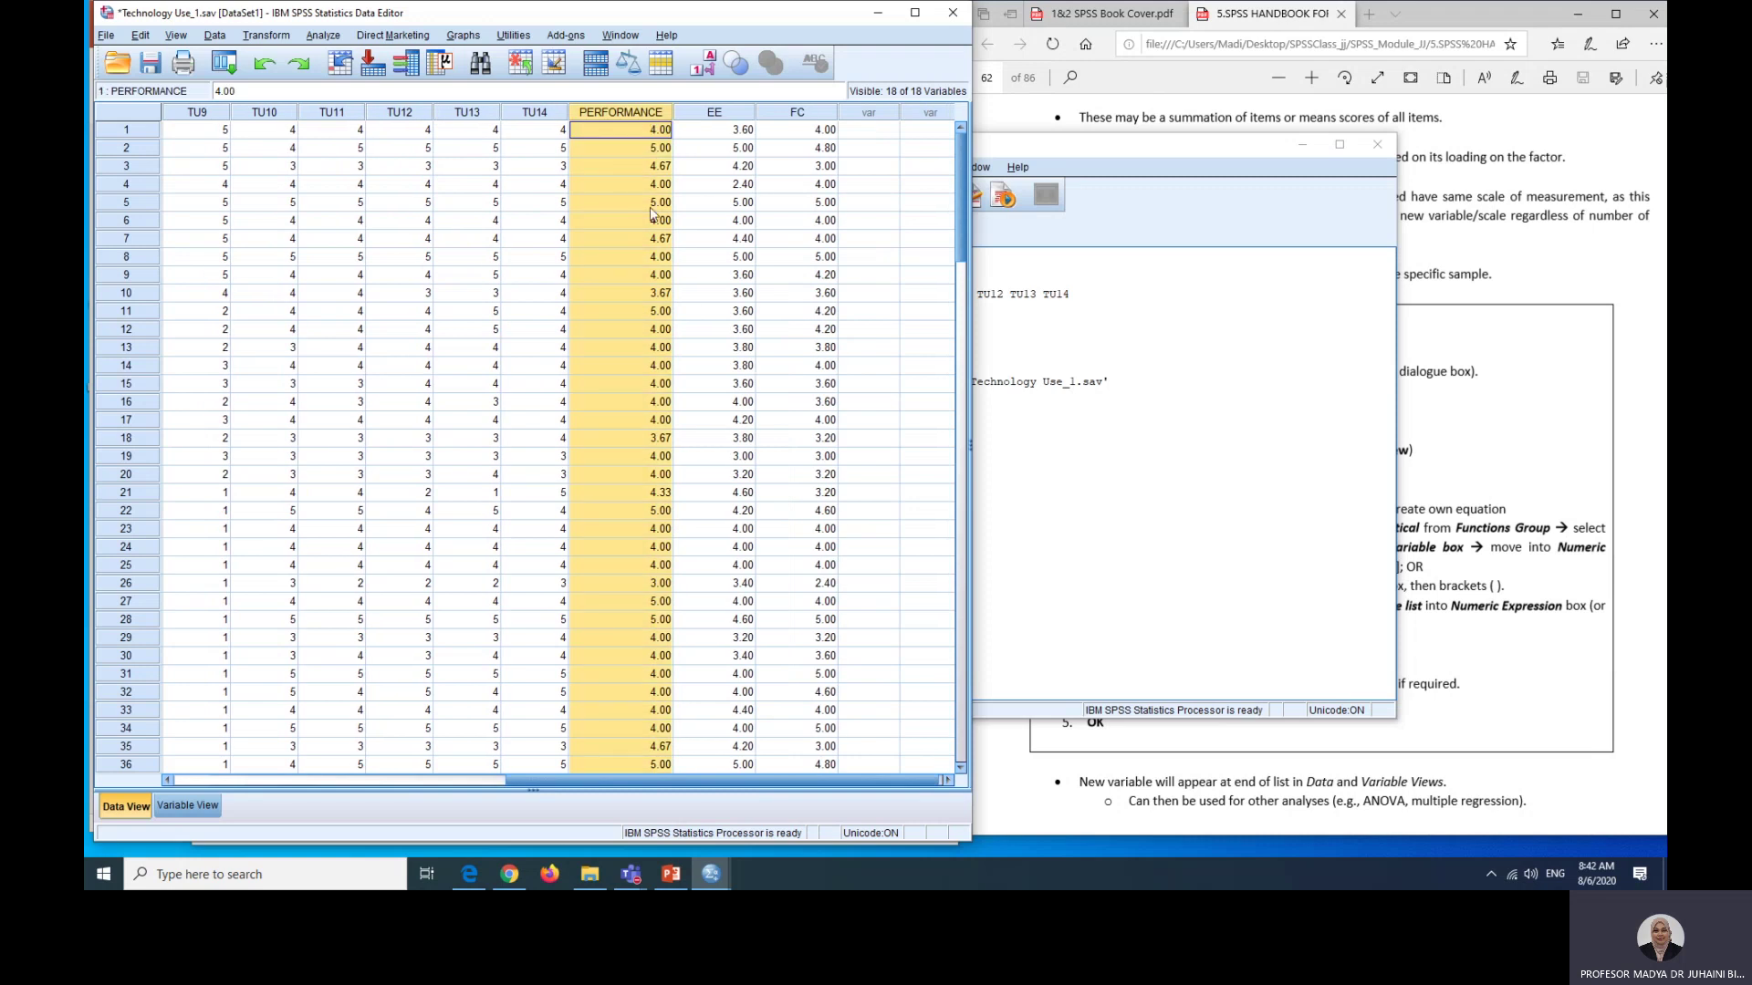
click(713, 114)
click(785, 113)
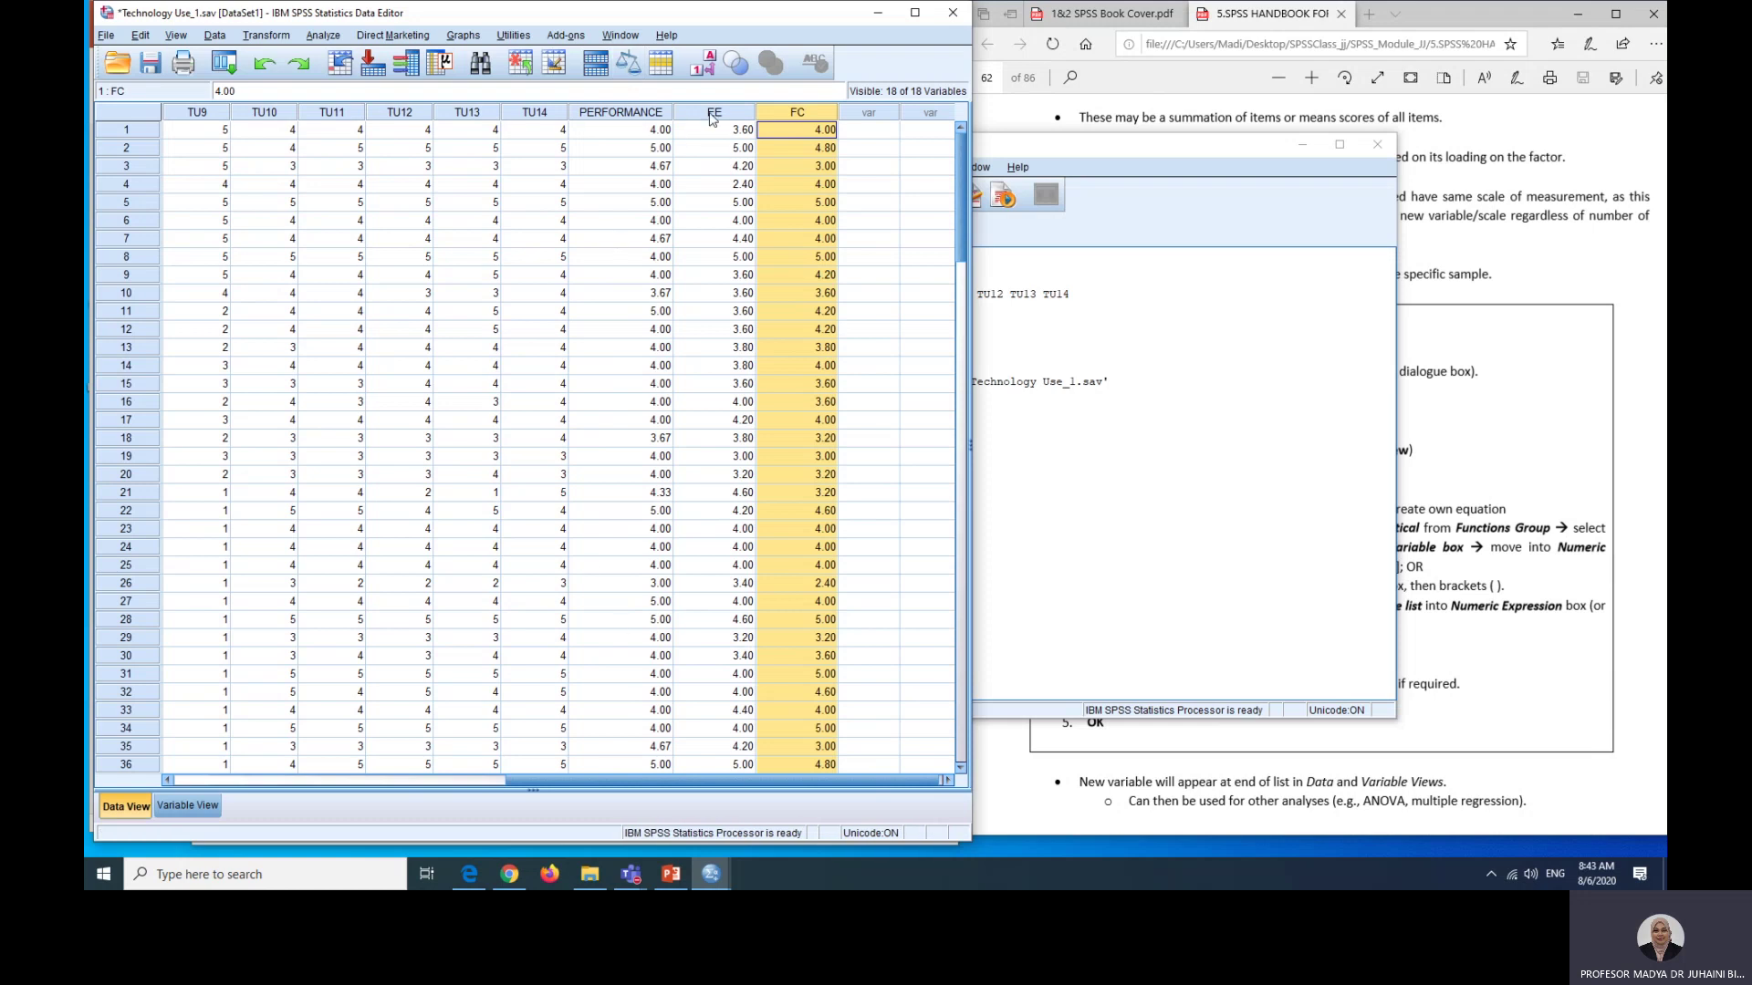
drag(657, 782, 324, 782)
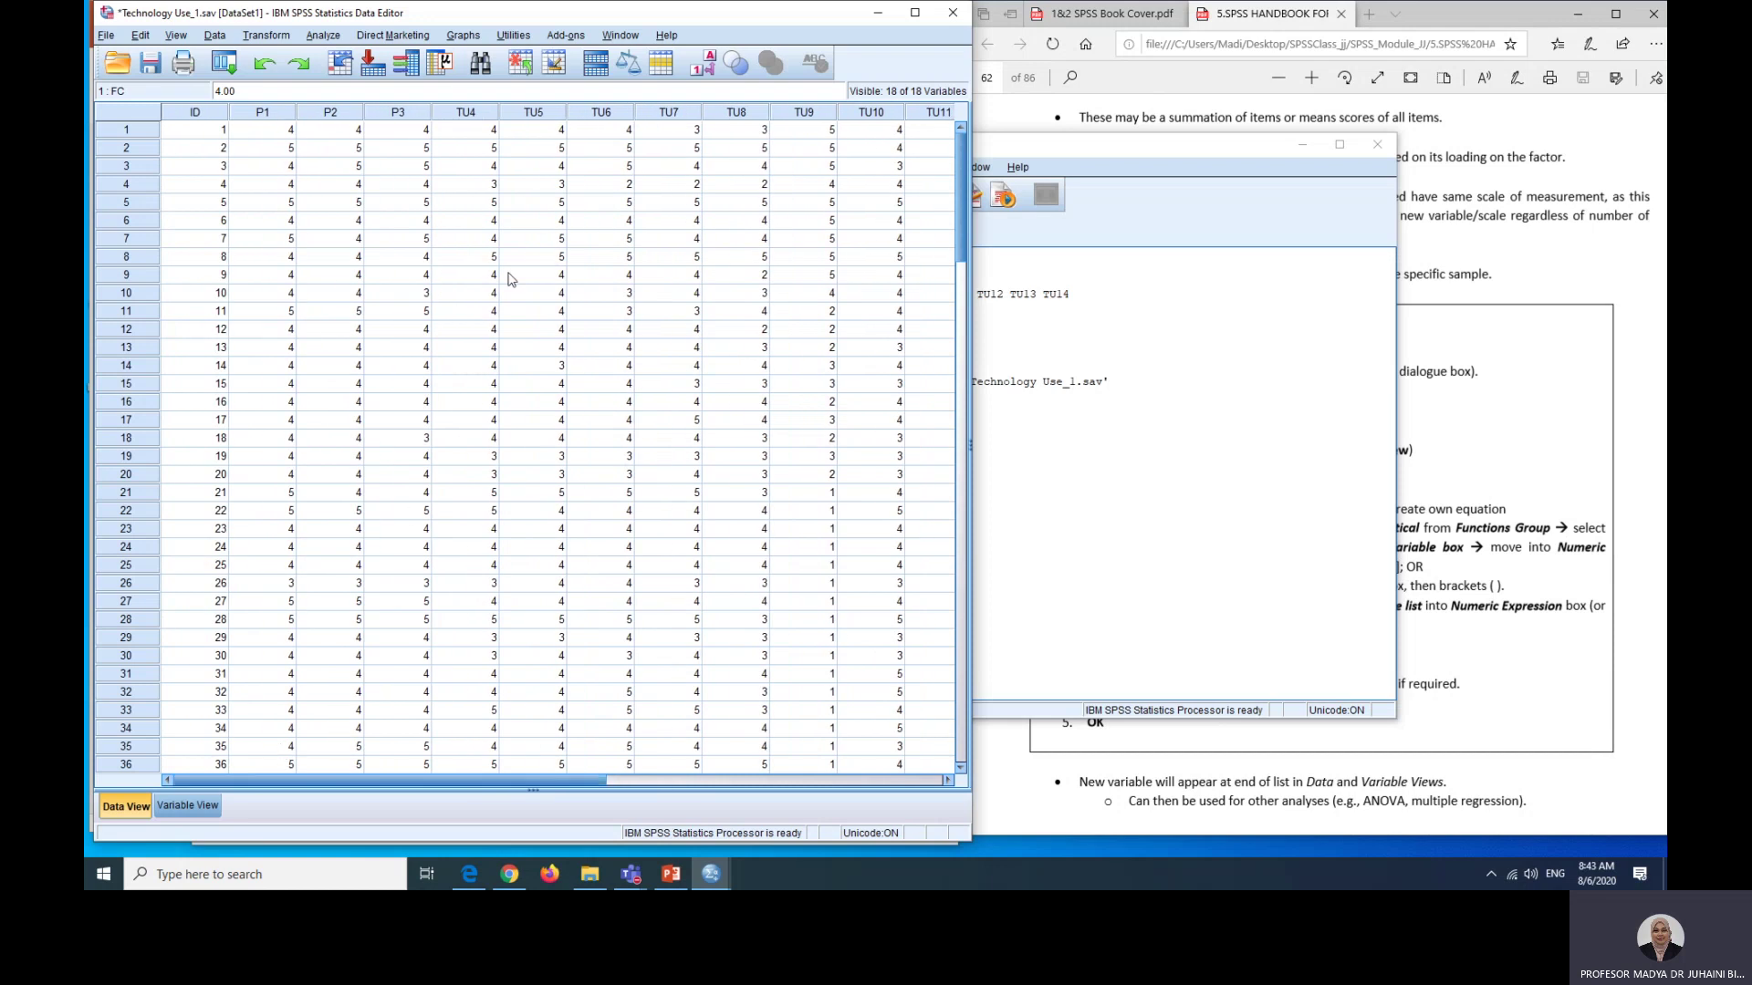
Step: Turn the handbook PDF to page 65 on Multiple Regression and bring the lecture slides forward
click(1040, 151)
click(1472, 218)
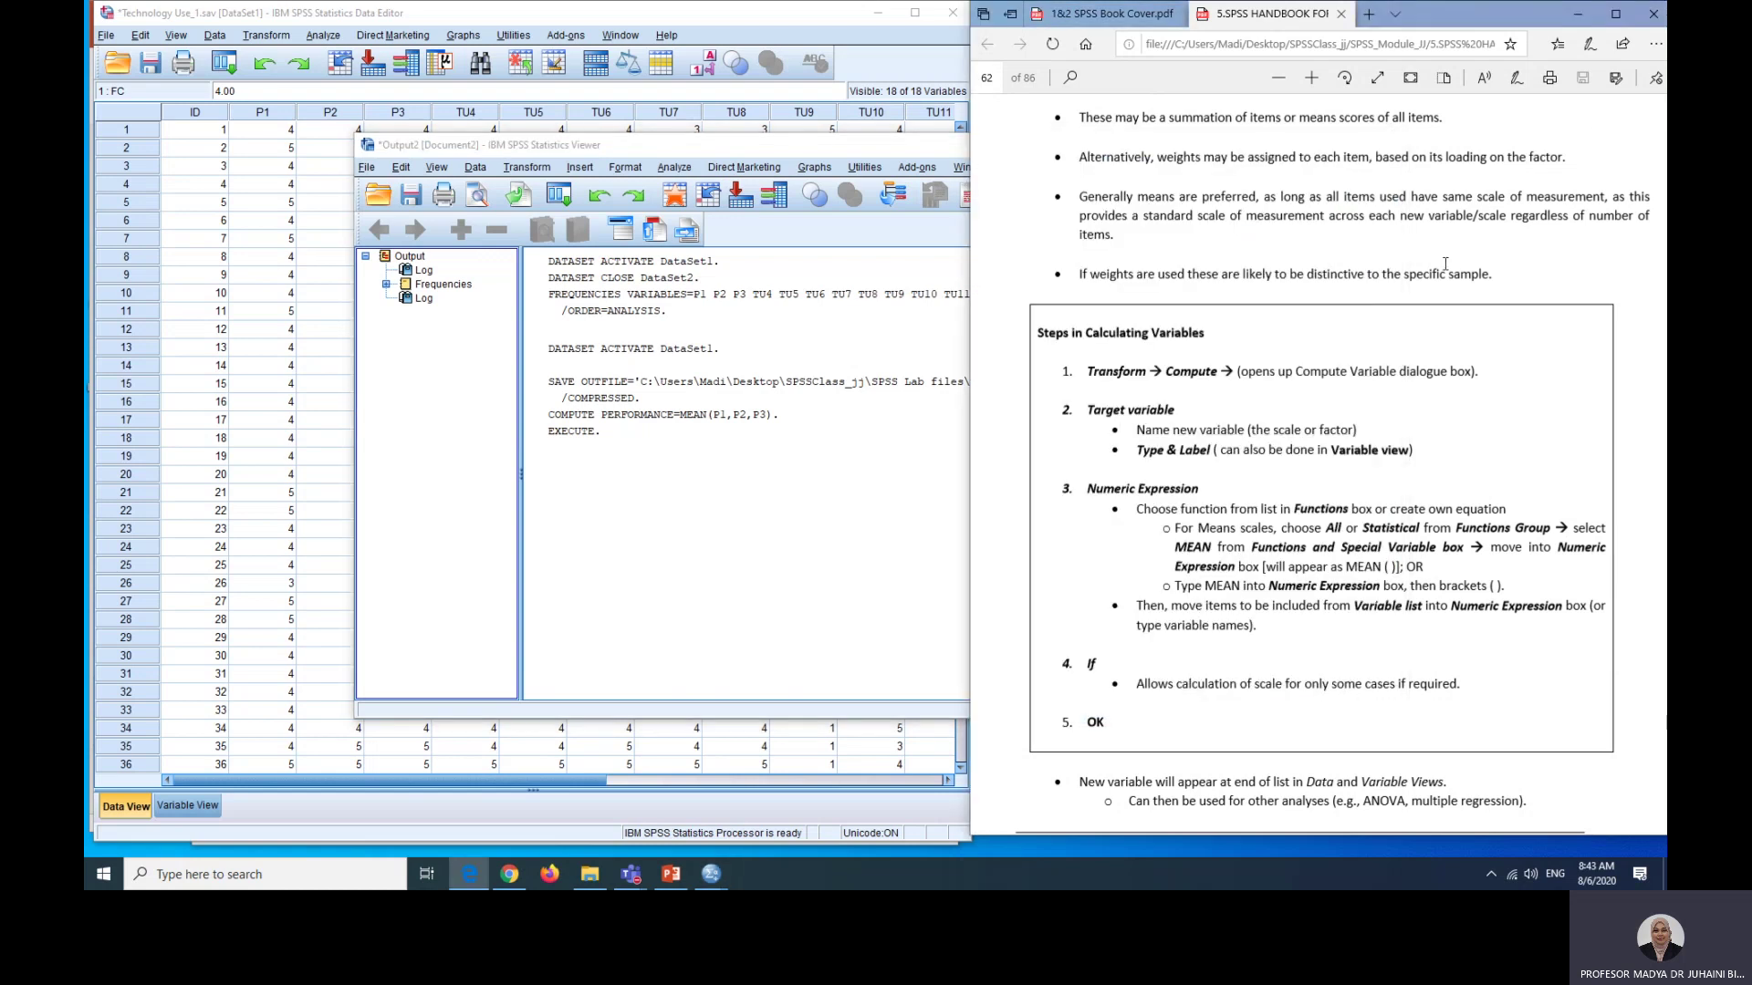
click(987, 77)
text(65)
key(Return)
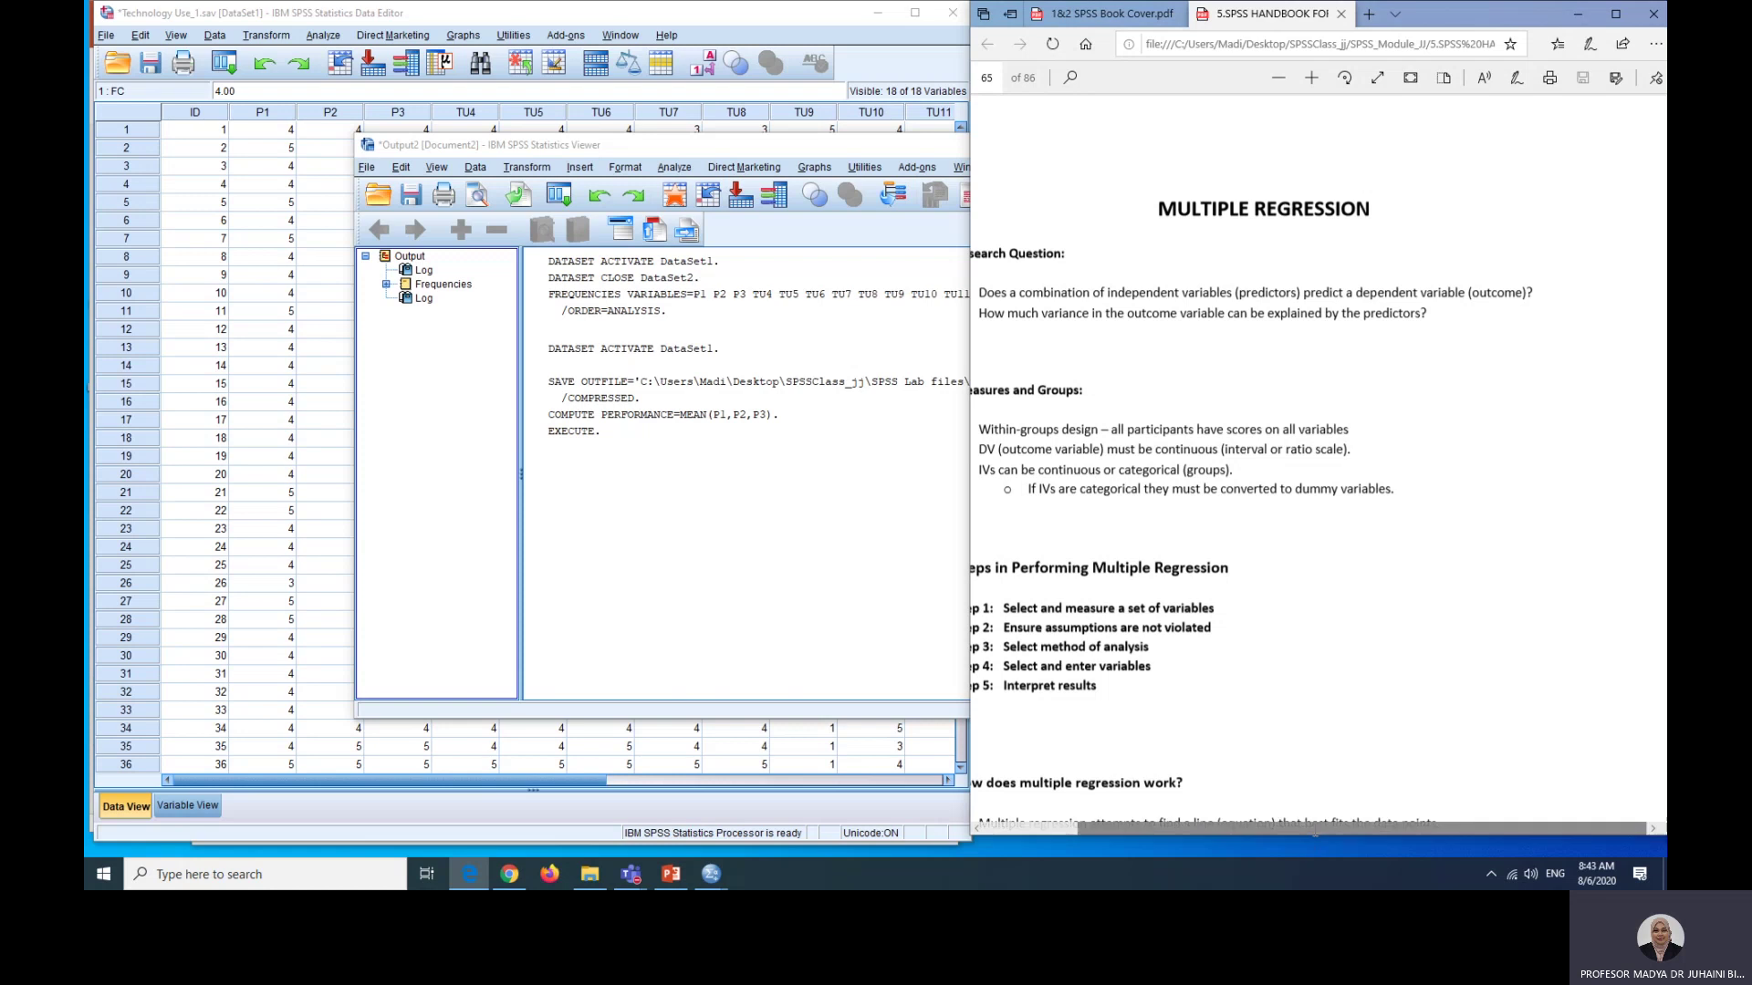
drag(1310, 828, 1258, 828)
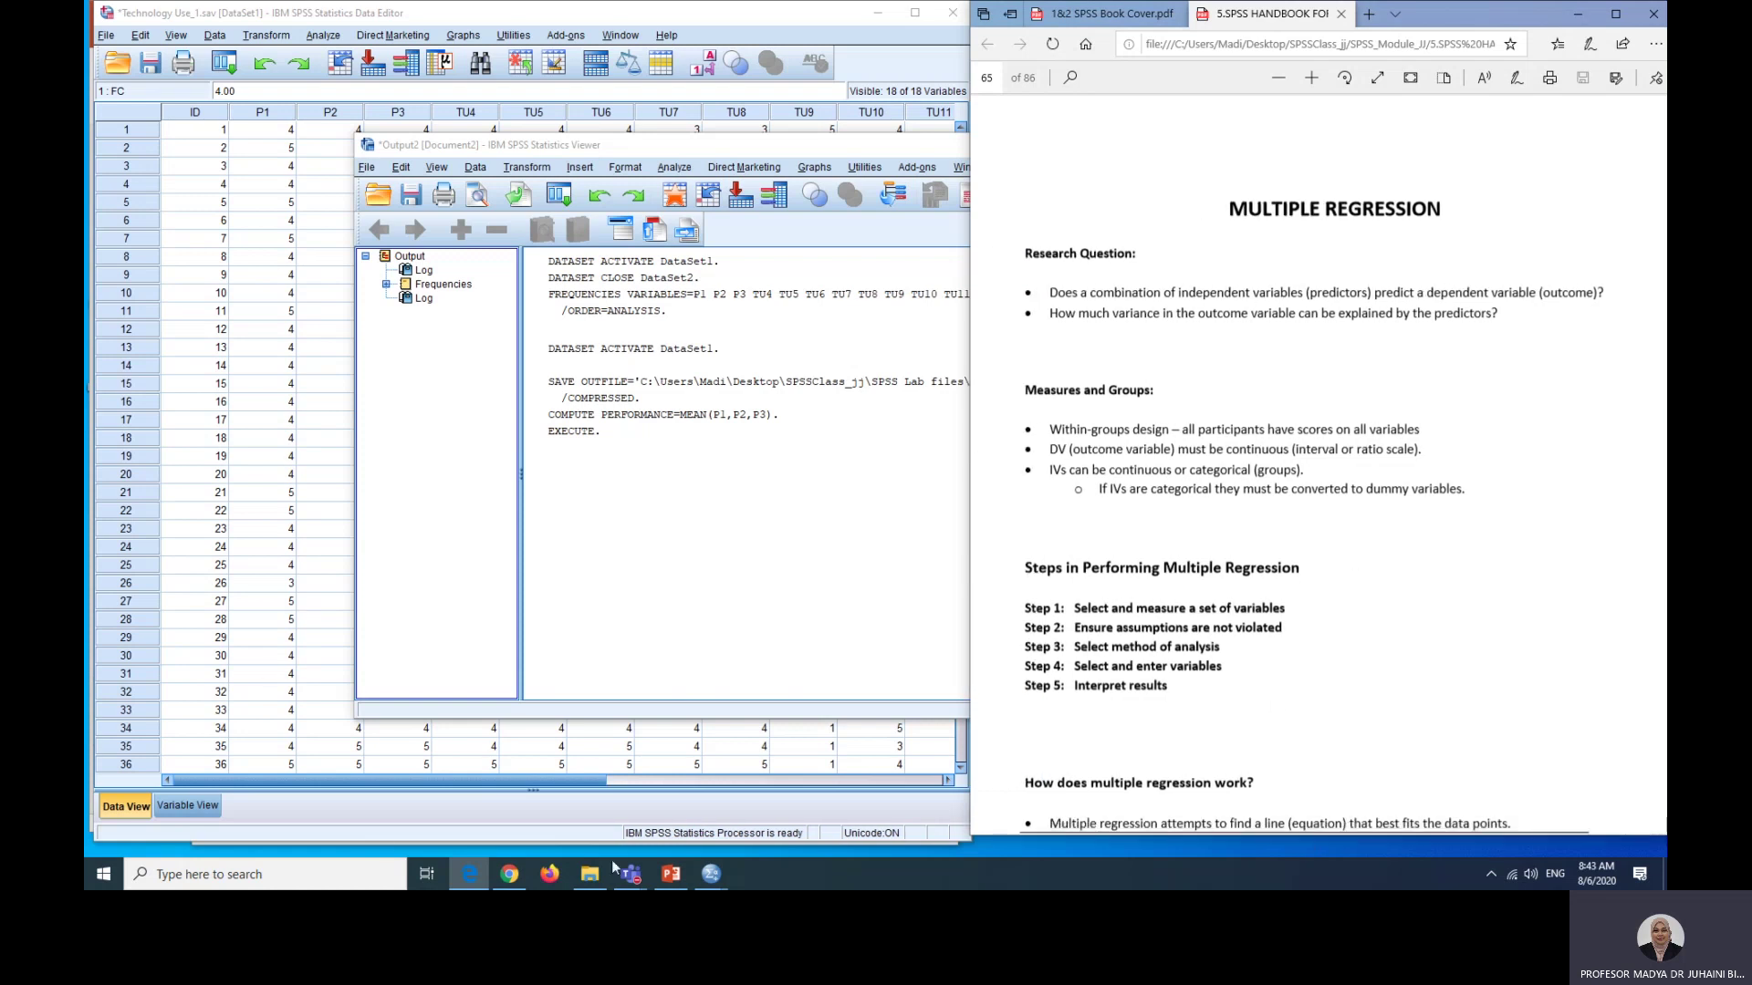
click(670, 874)
Step: Review Multiple Regression slides 20–22, then return to the Technology Use_1.sav Data Editor
click(152, 643)
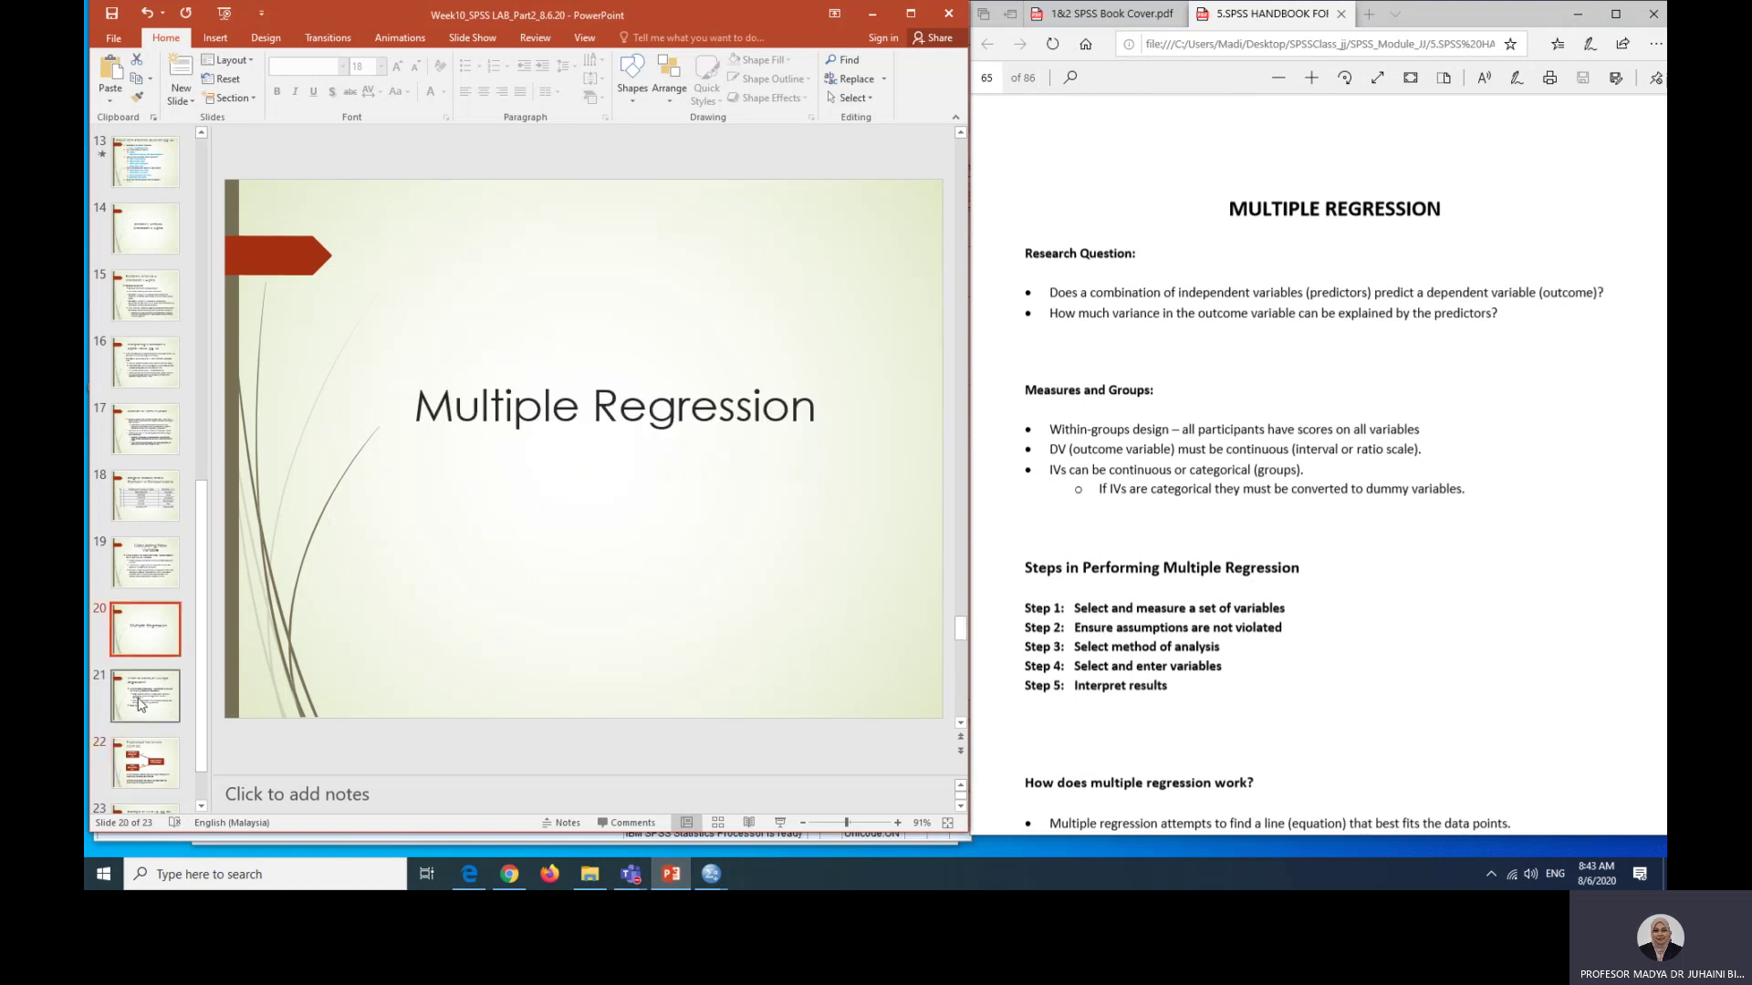
click(141, 703)
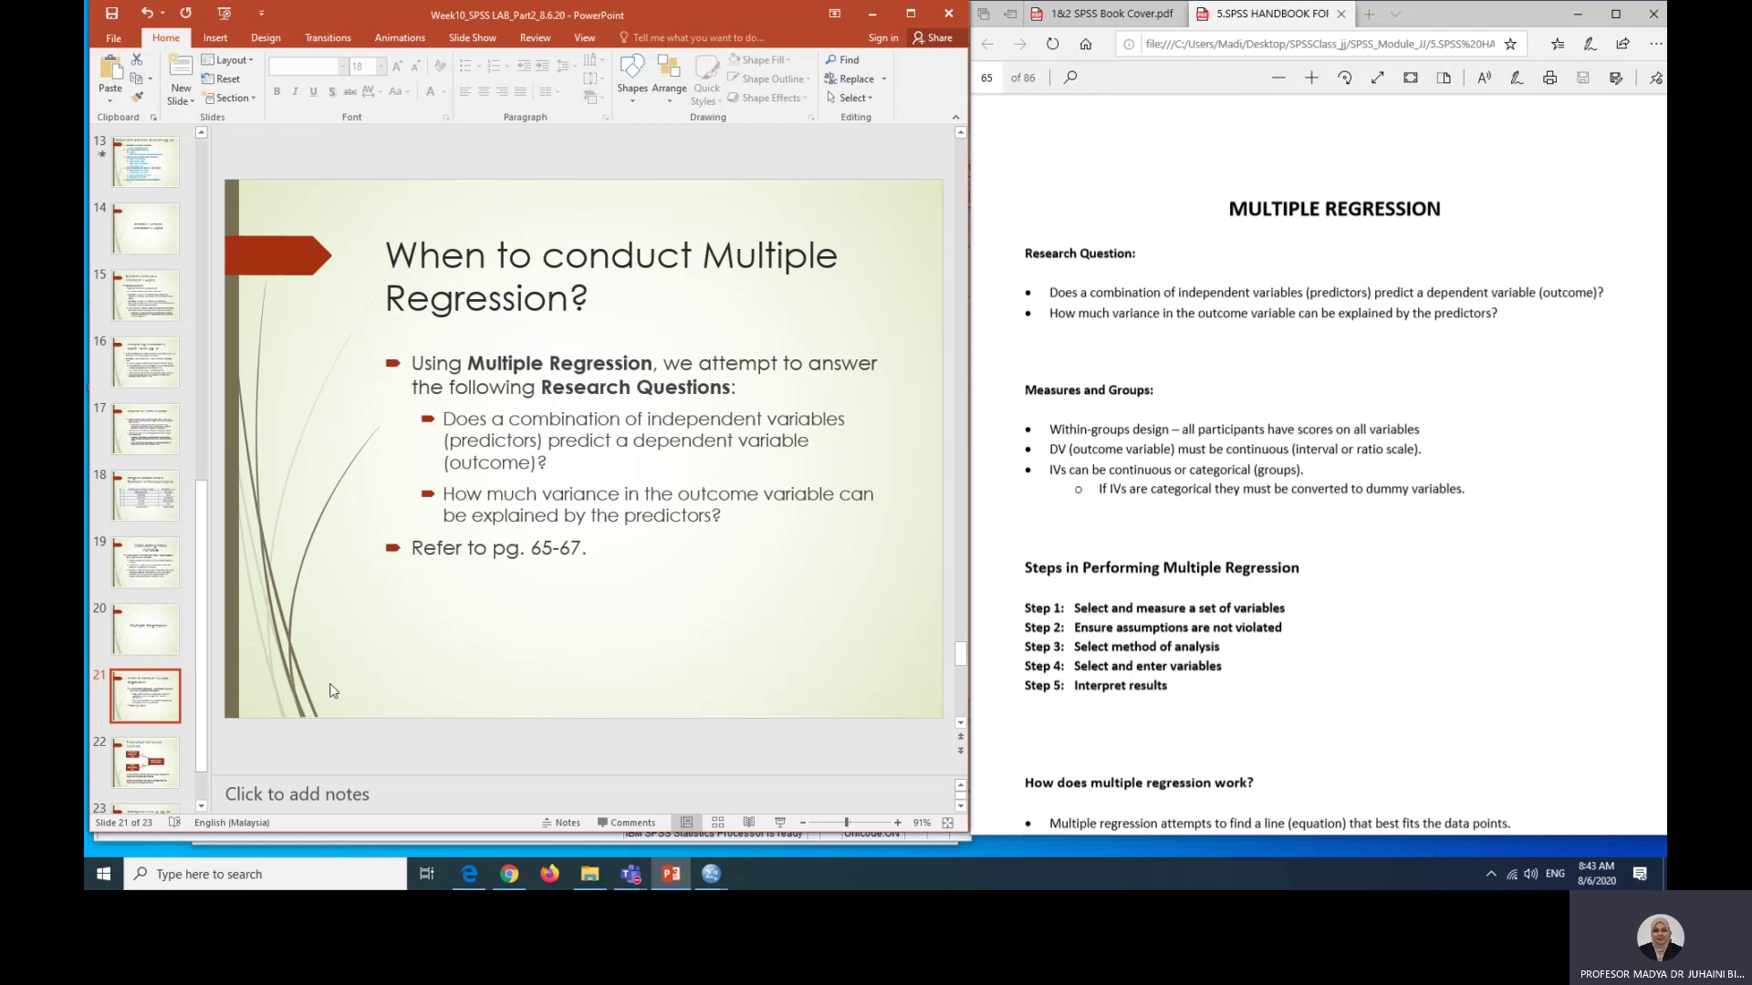
click(146, 762)
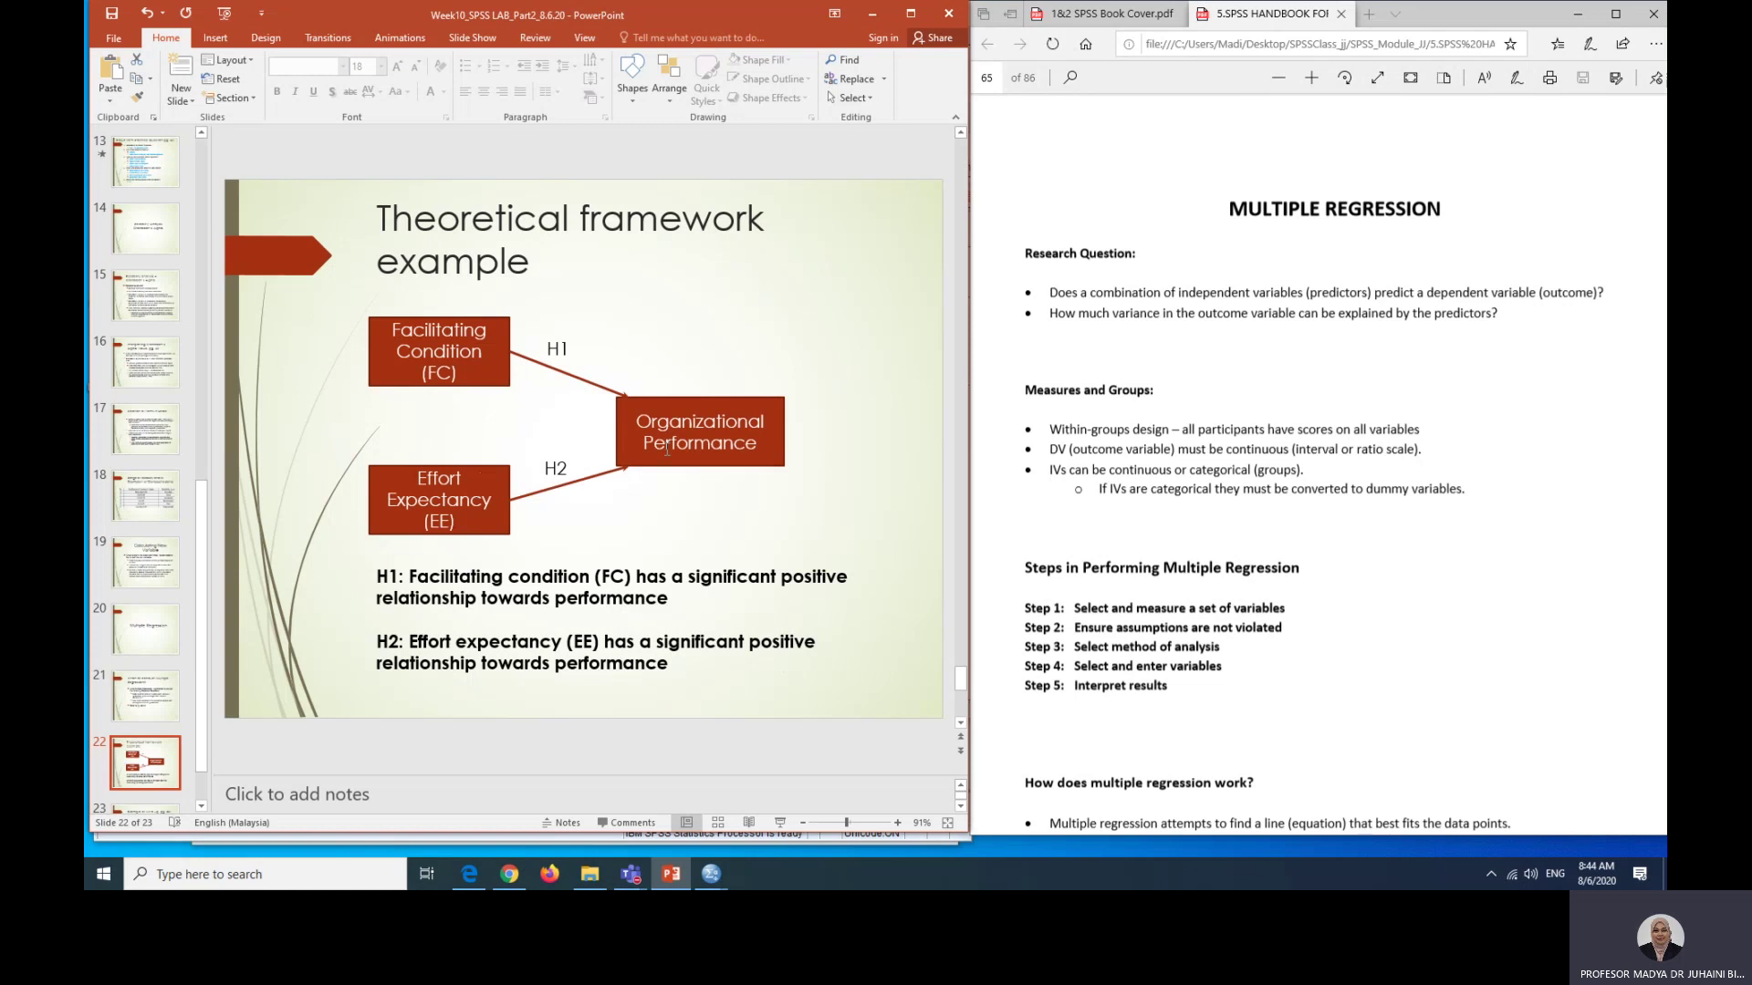
click(141, 698)
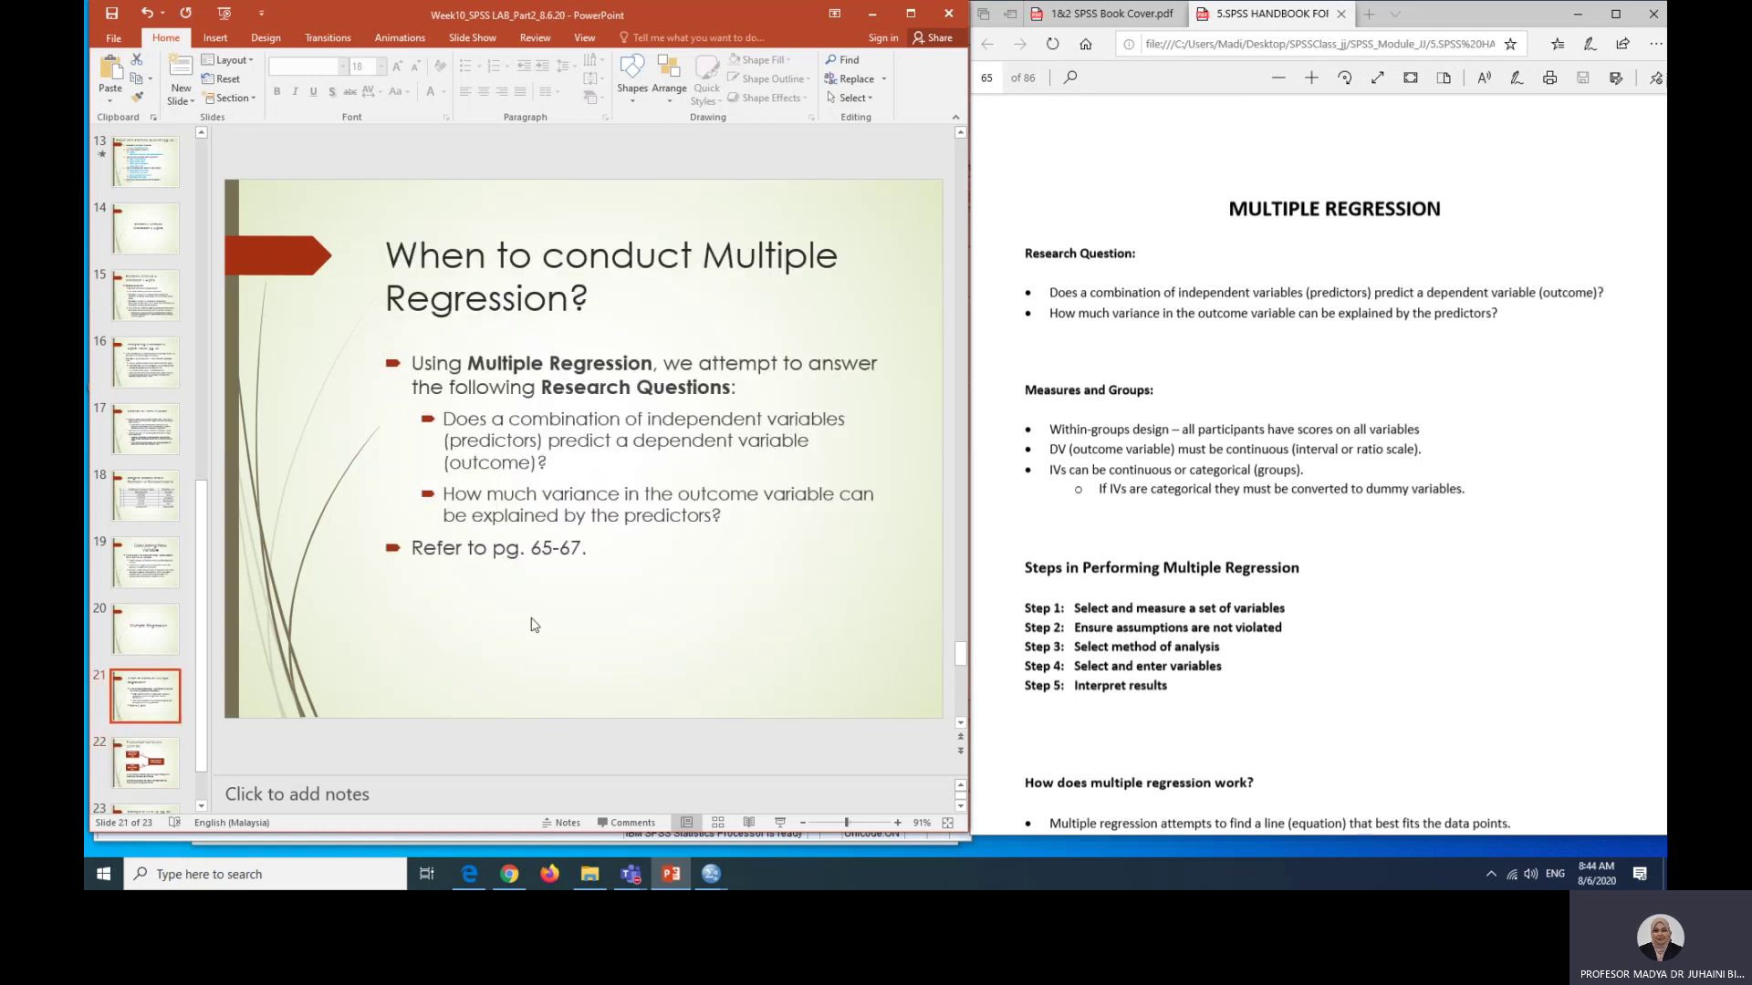
click(144, 764)
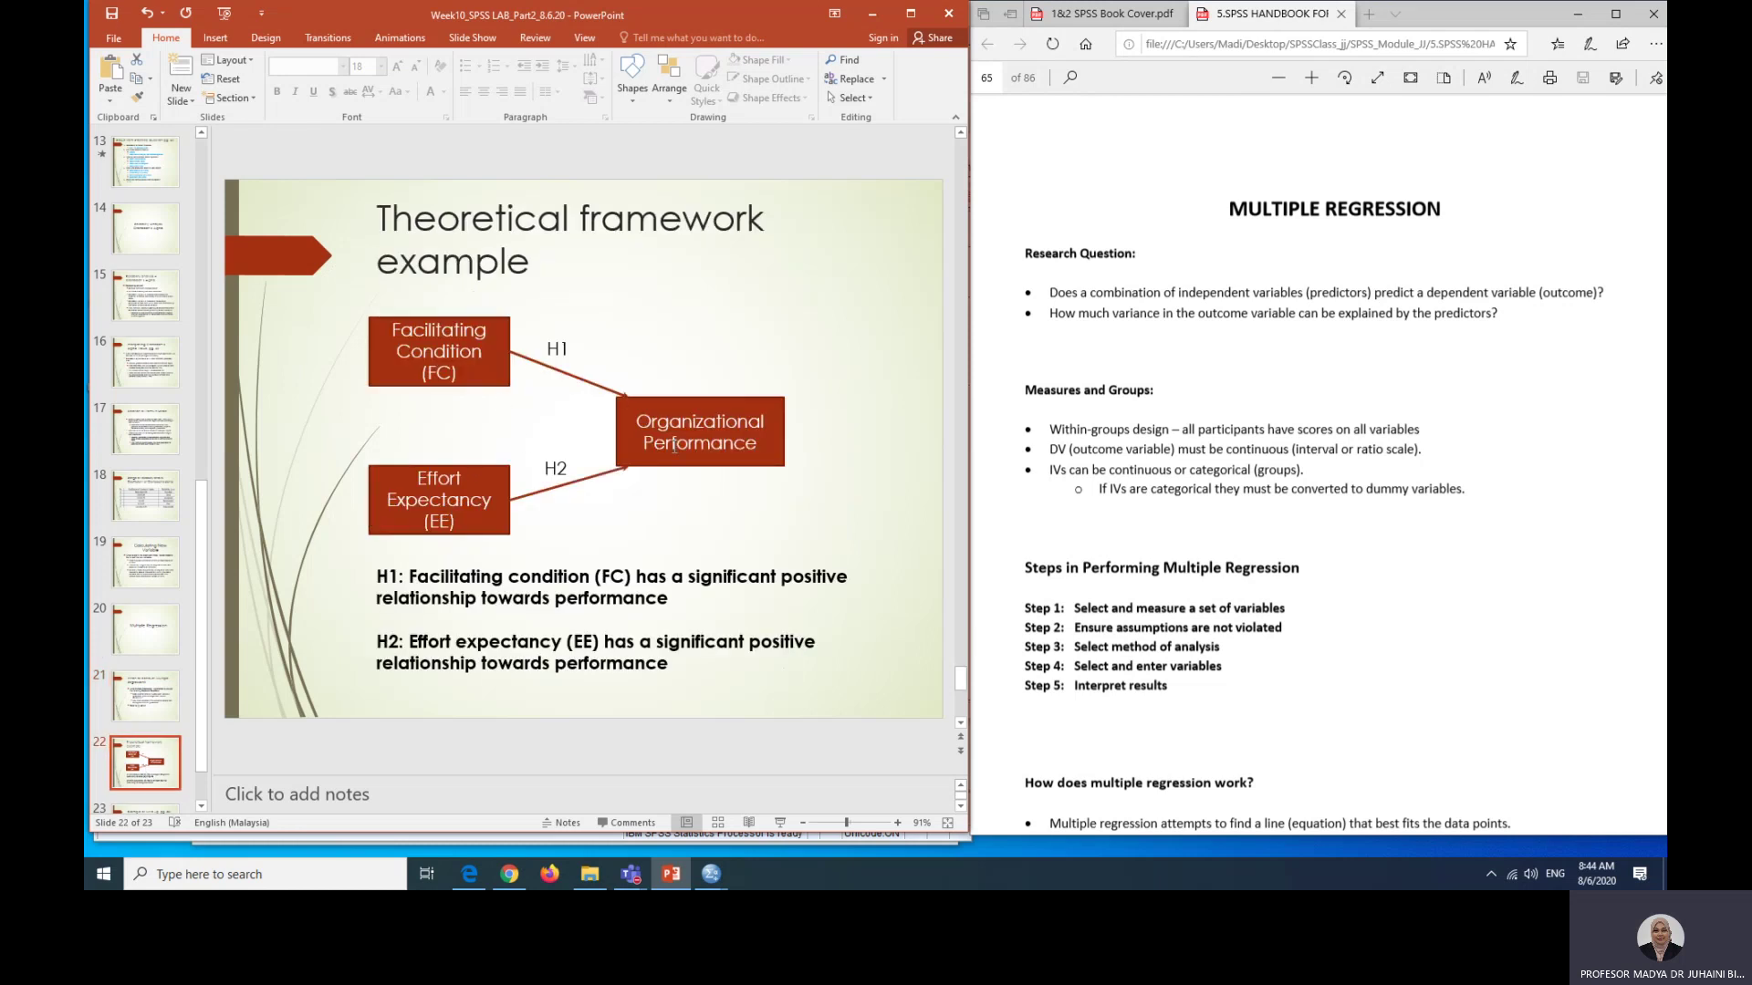
click(715, 872)
click(621, 798)
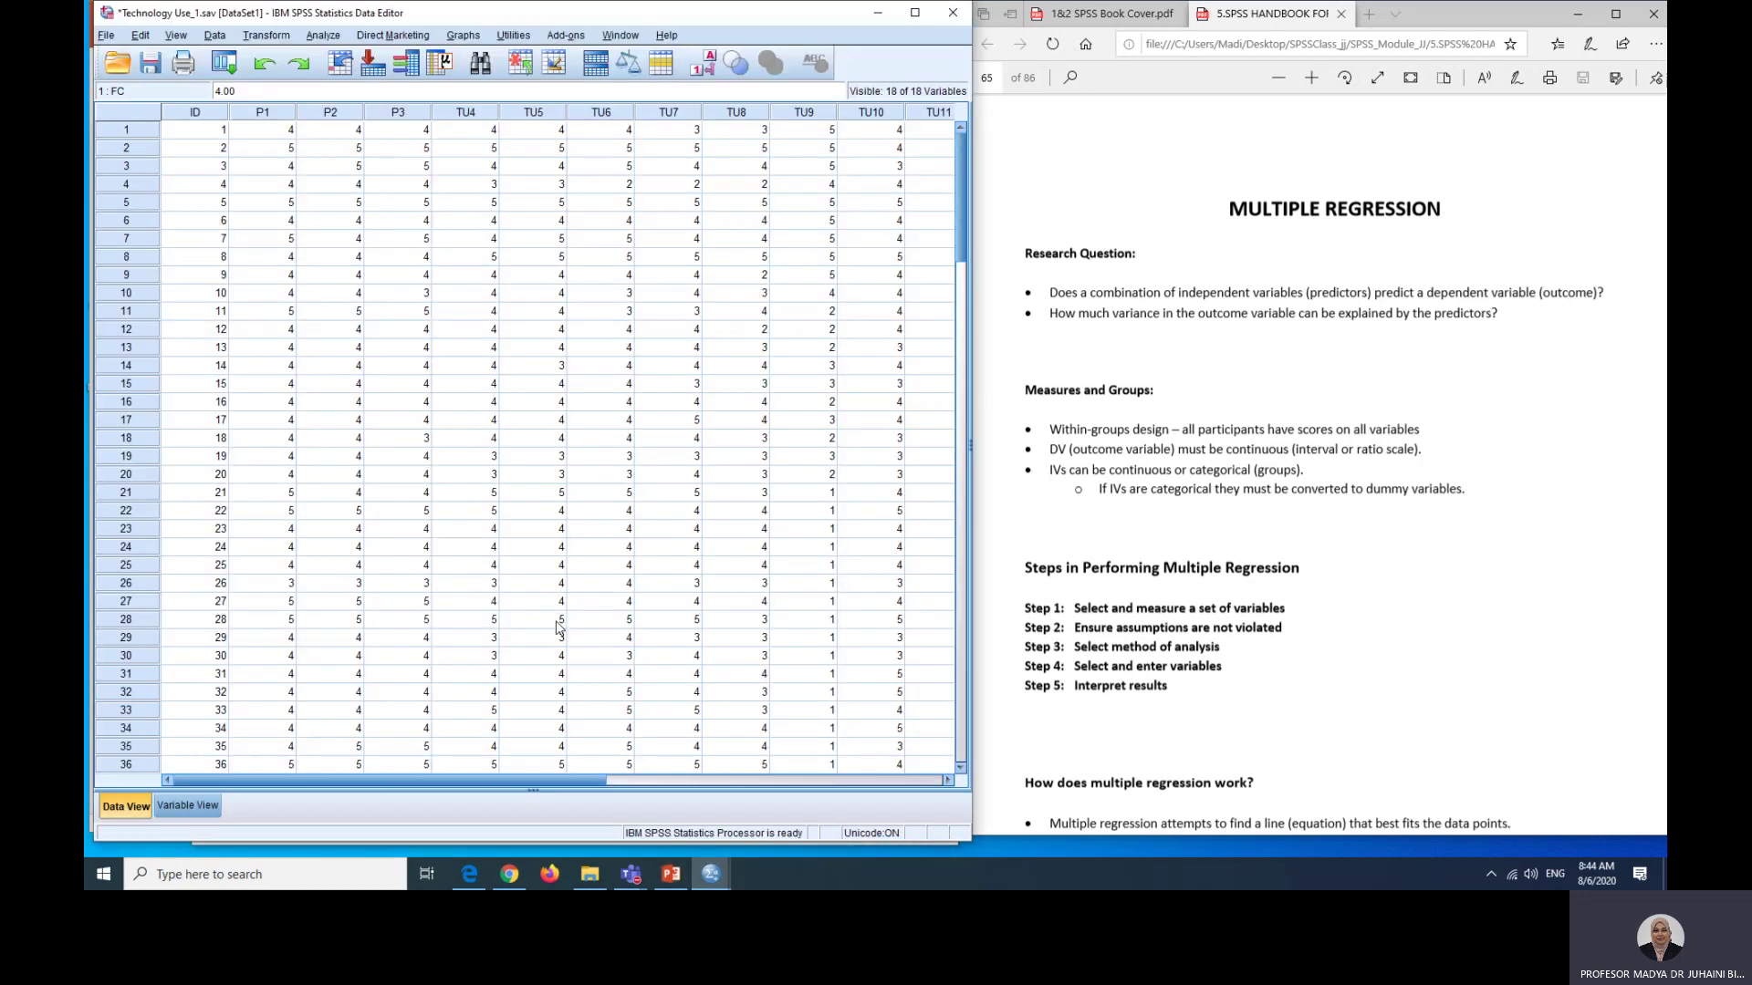
Step: Scroll the Edge handbook from page 65 to page 74's multiple regression steps list
scroll(1406, 512, down, 15)
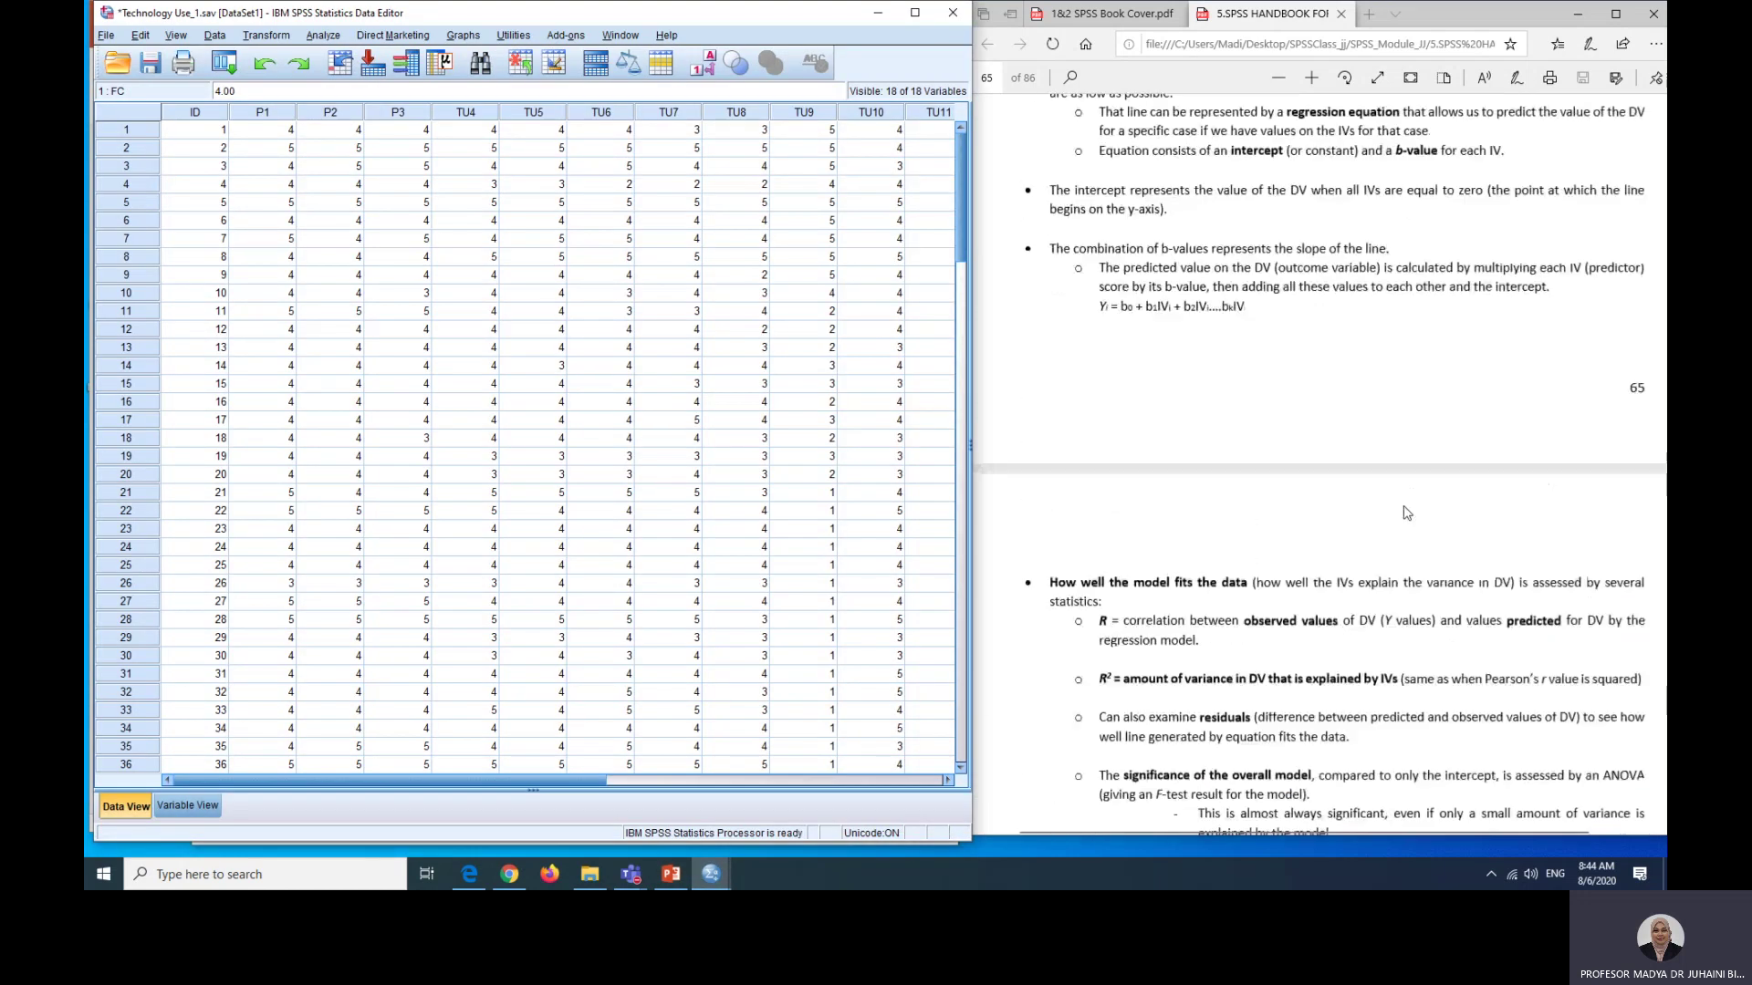
scroll(1405, 507, down, 15)
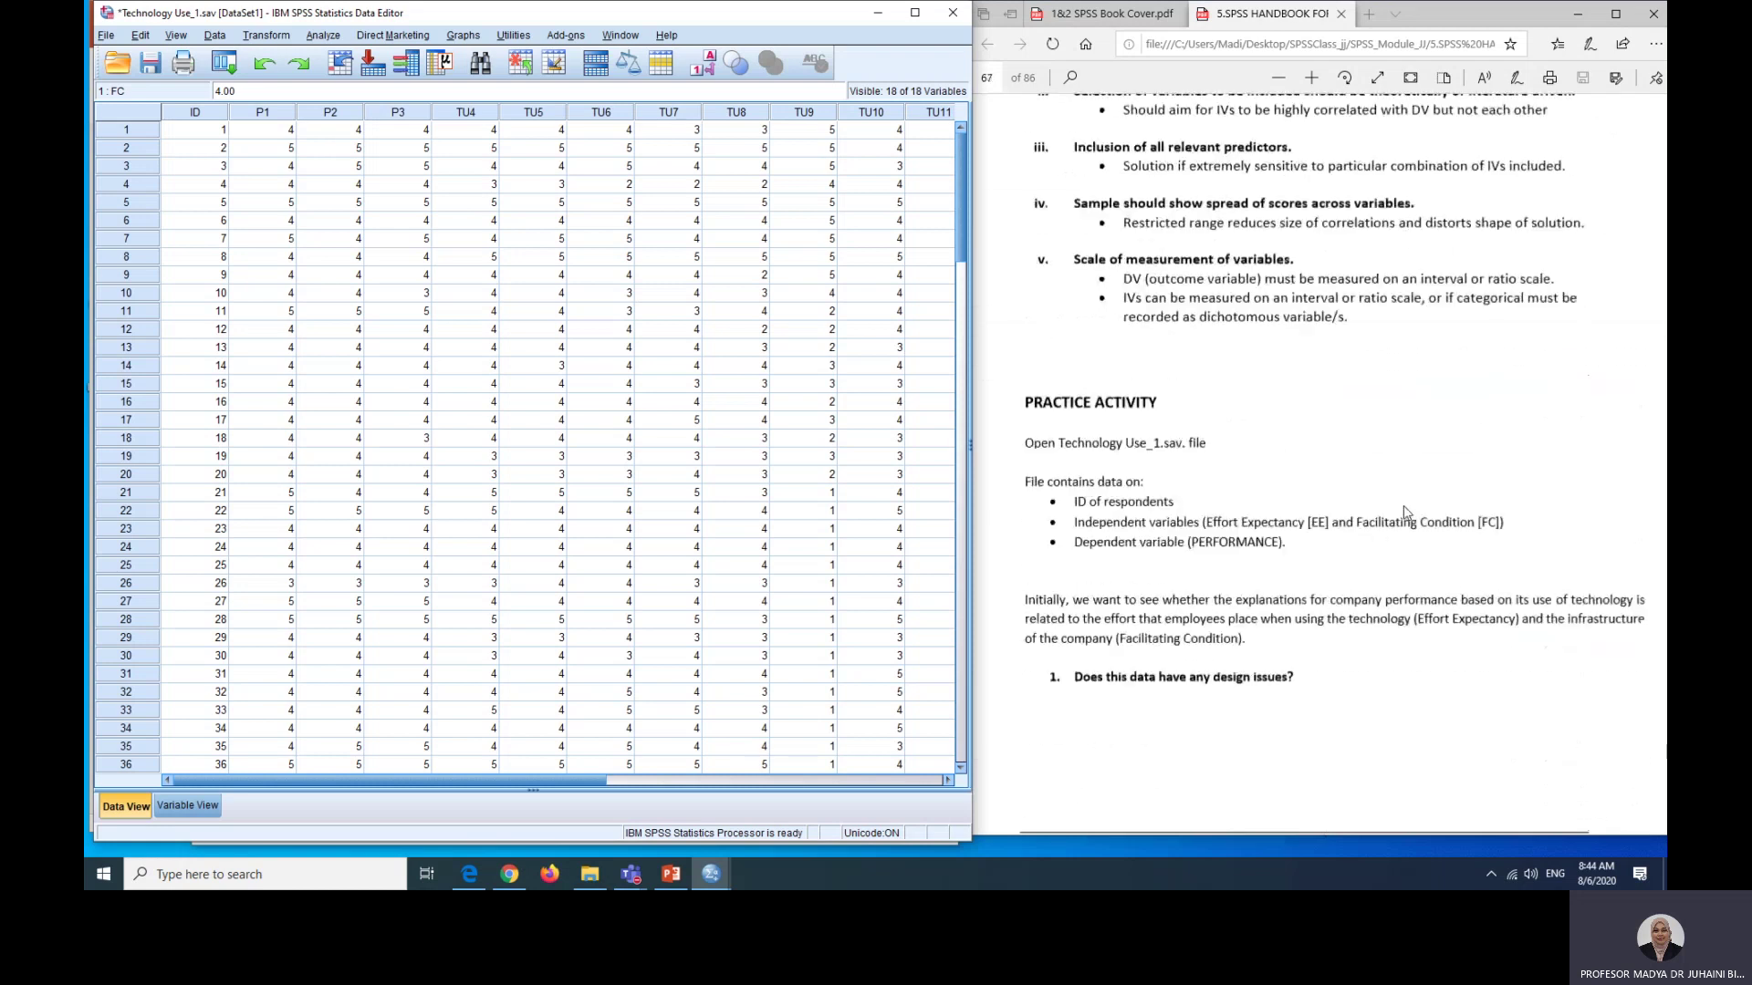
scroll(1406, 512, down, 6)
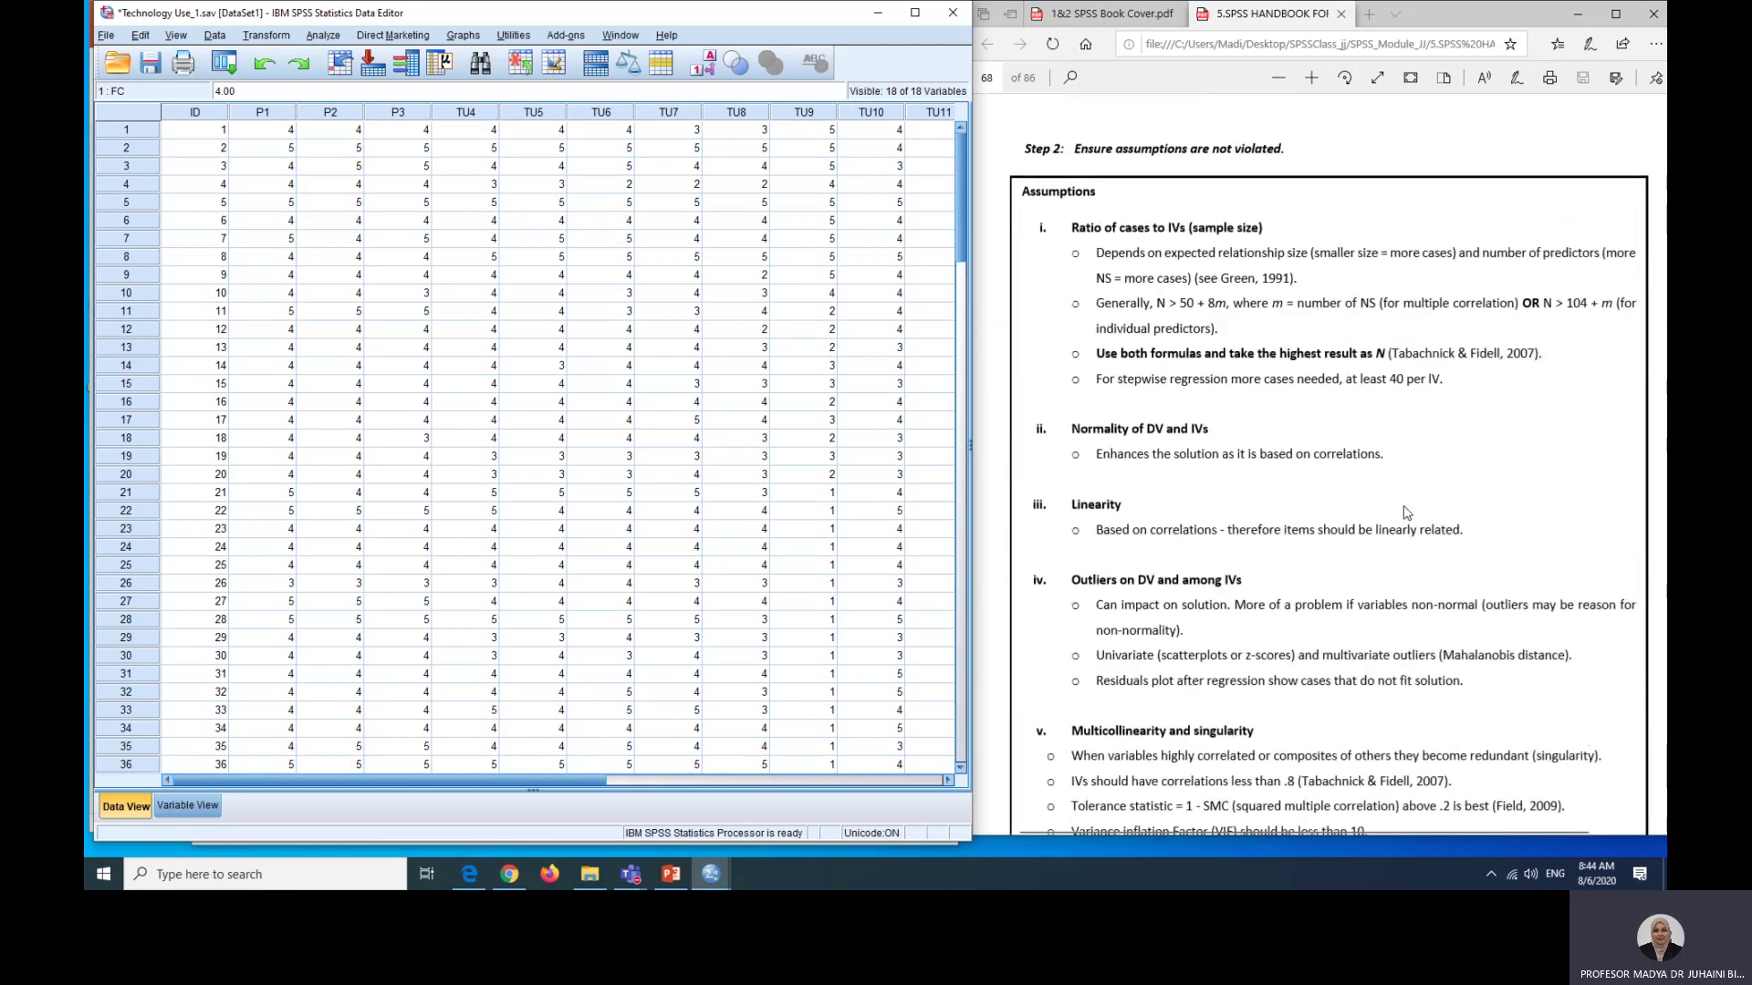
scroll(1387, 483, down, 8)
scroll(1371, 463, up, 7)
scroll(1295, 461, up, 1)
scroll(1272, 640, down, 10)
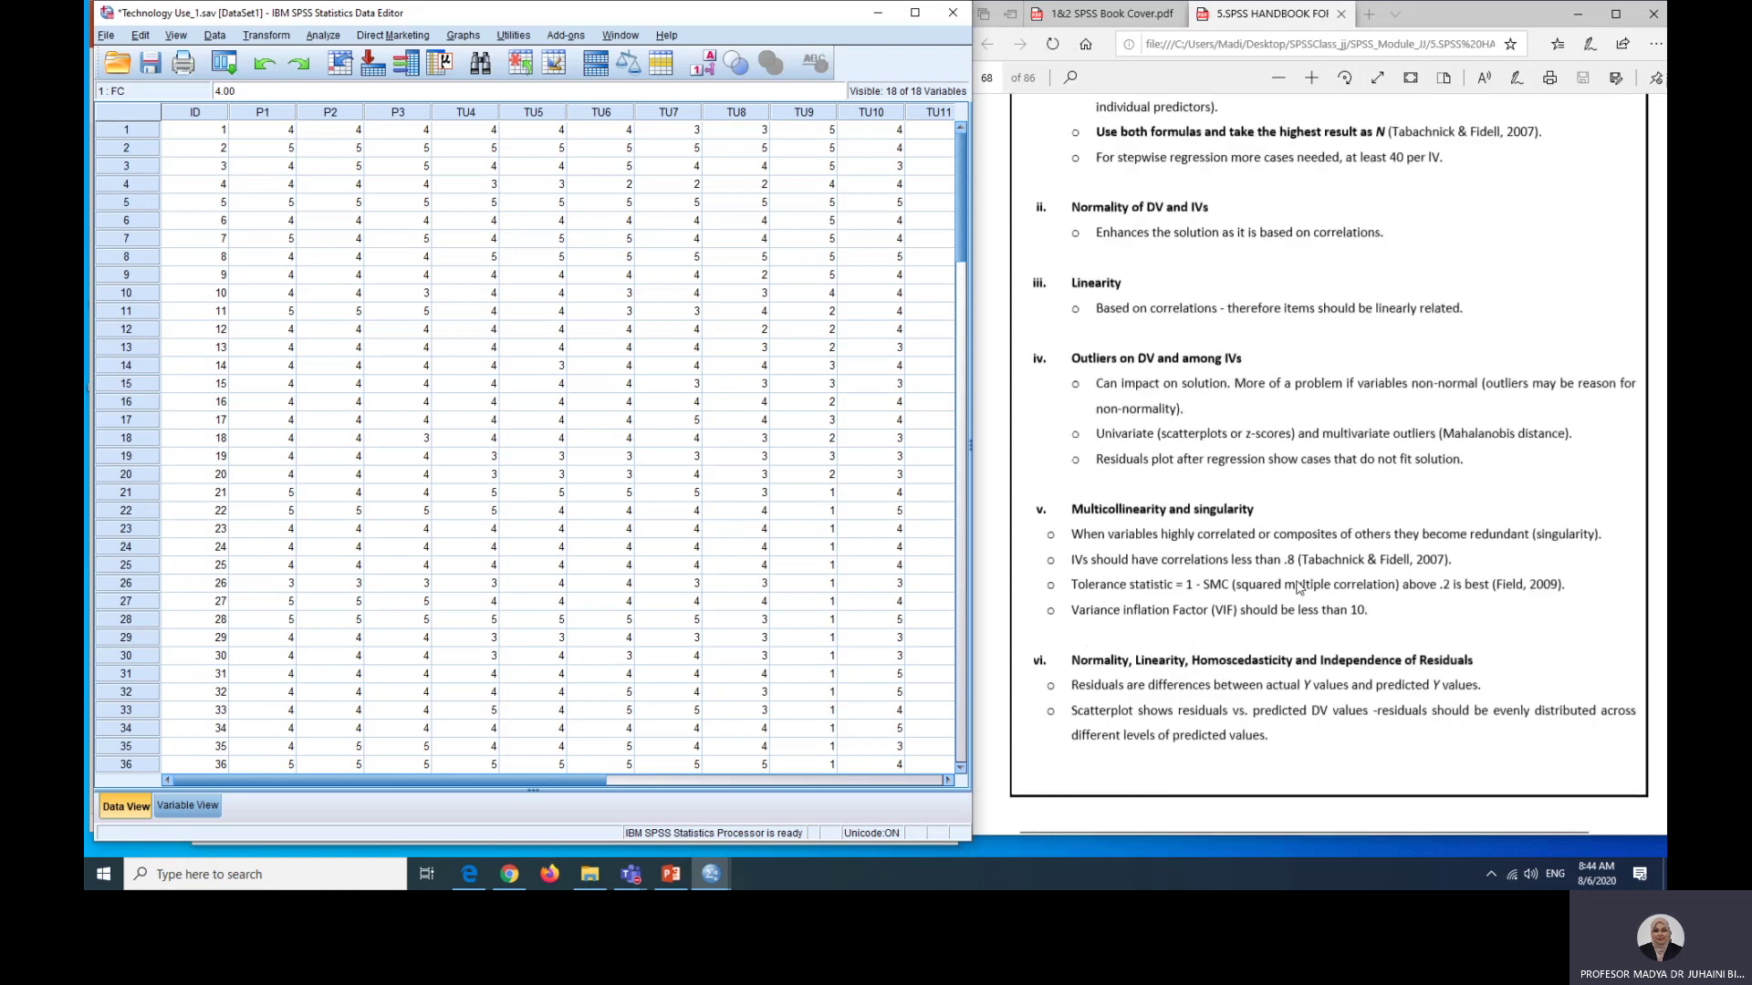
scroll(1300, 587, down, 6)
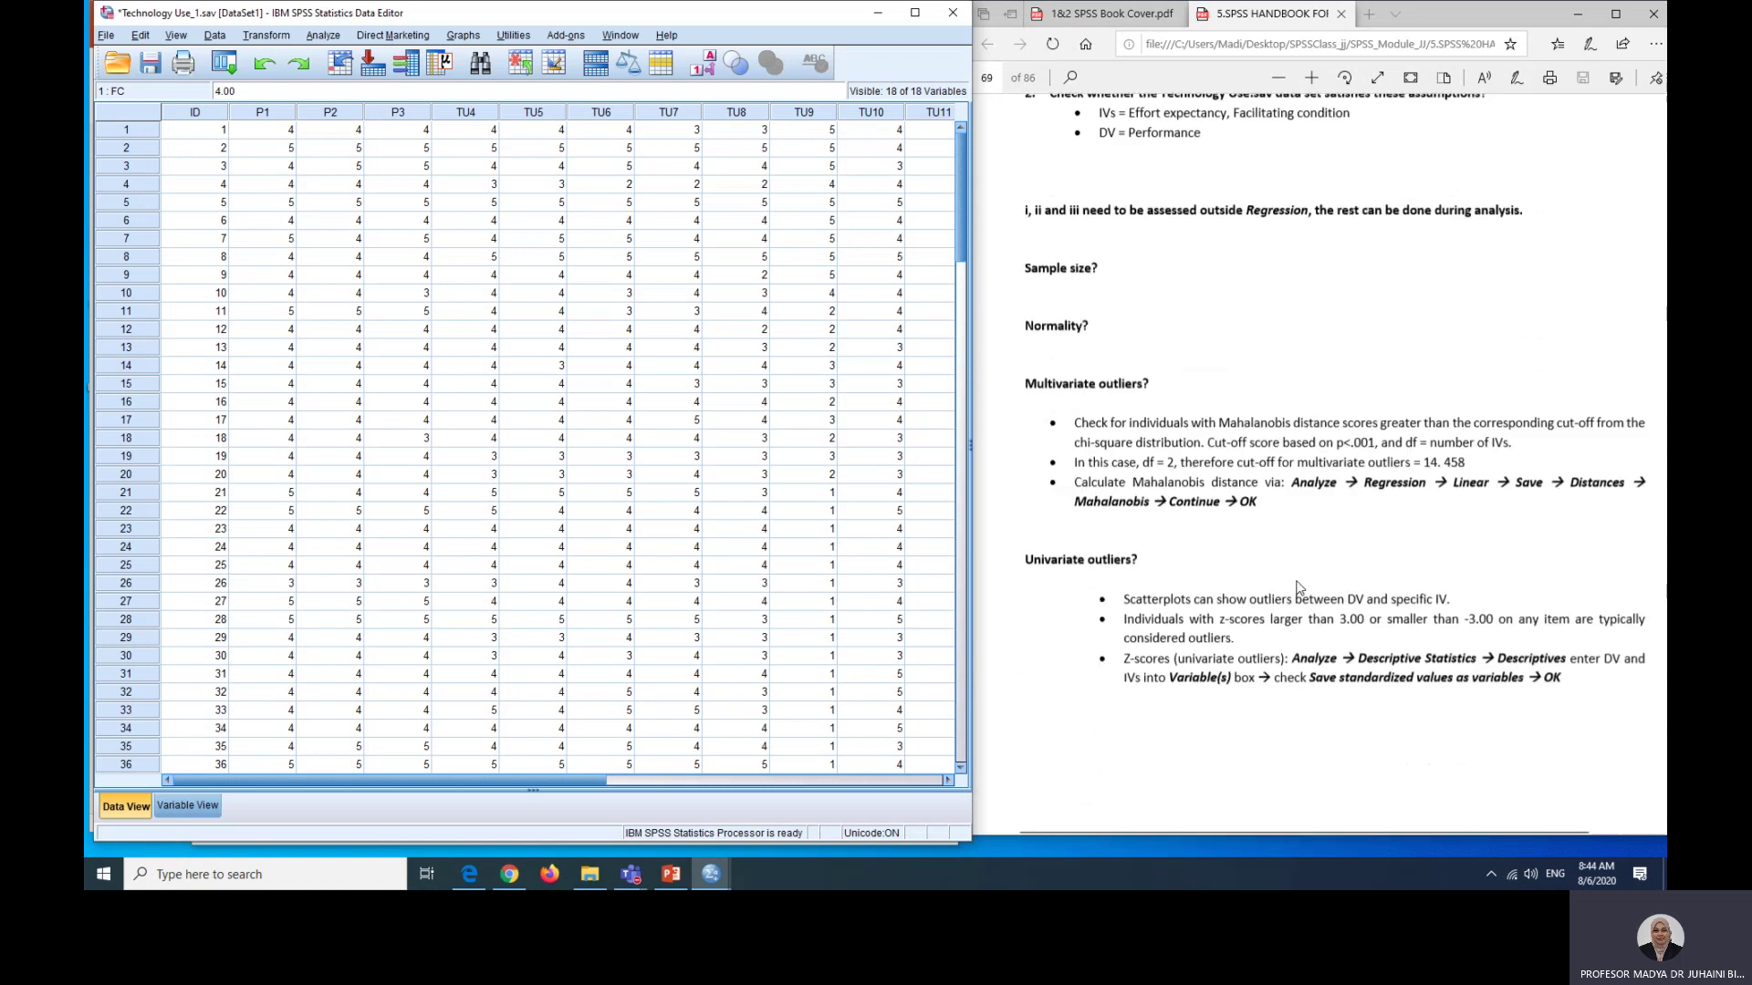
scroll(1299, 587, down, 20)
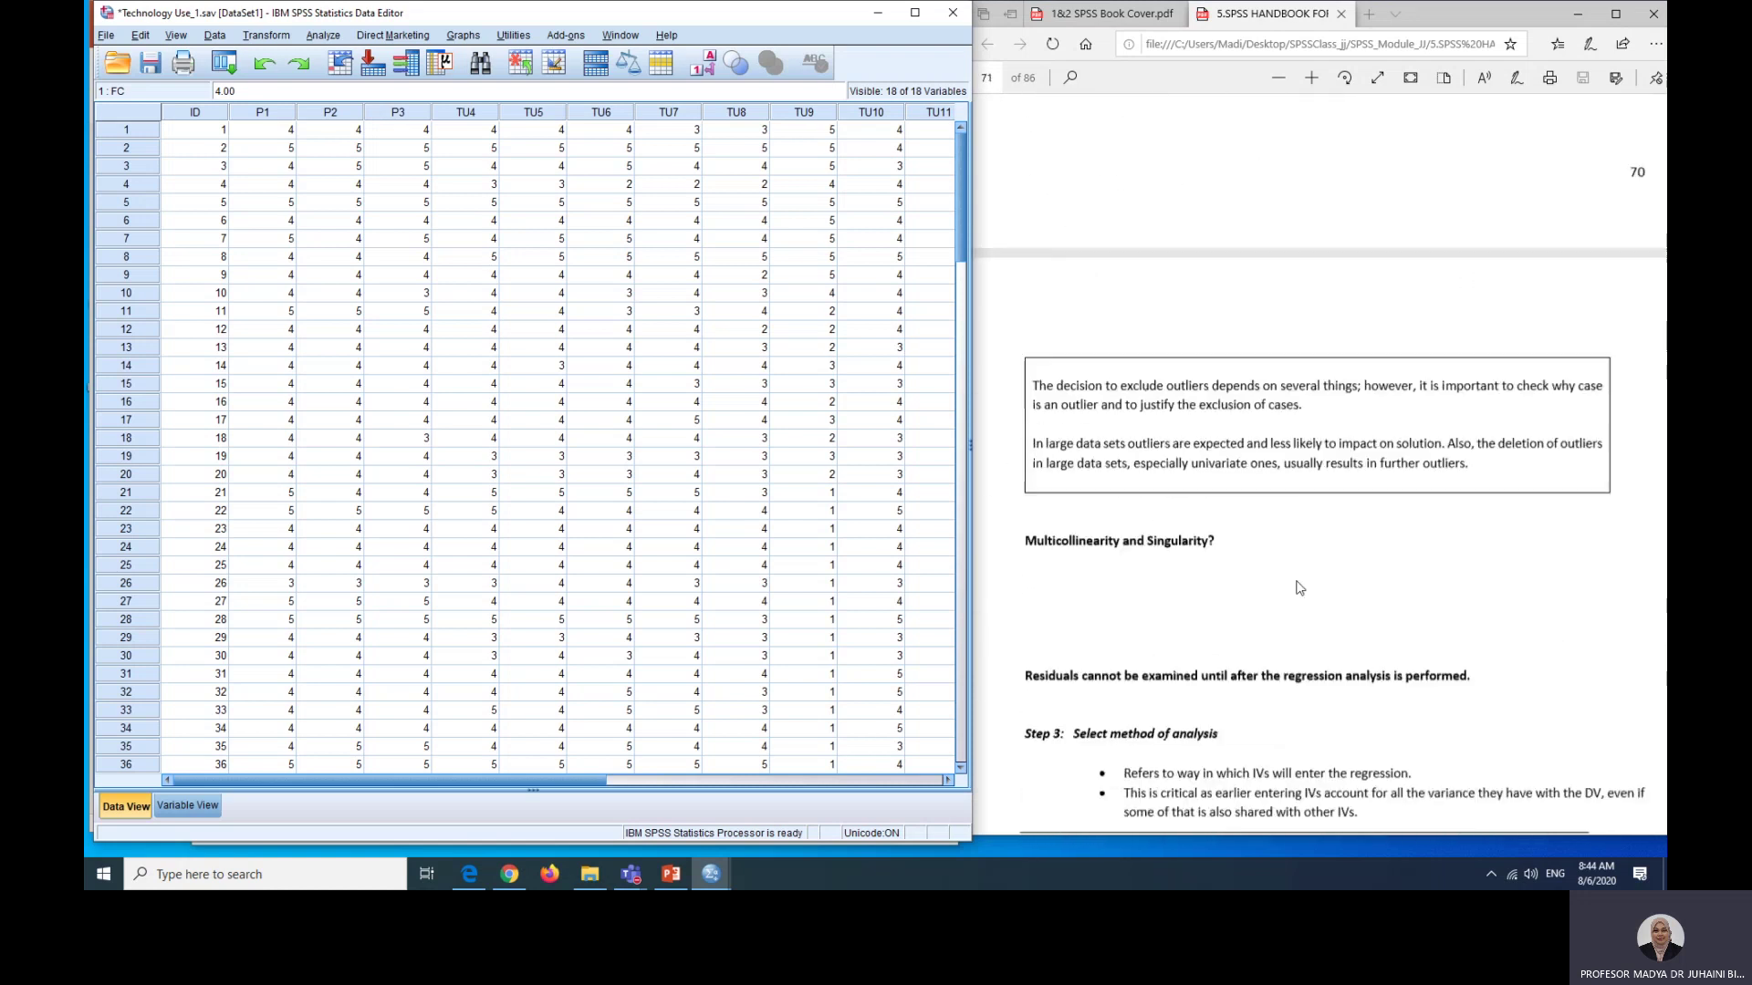
scroll(1300, 588, down, 2)
scroll(1300, 587, down, 20)
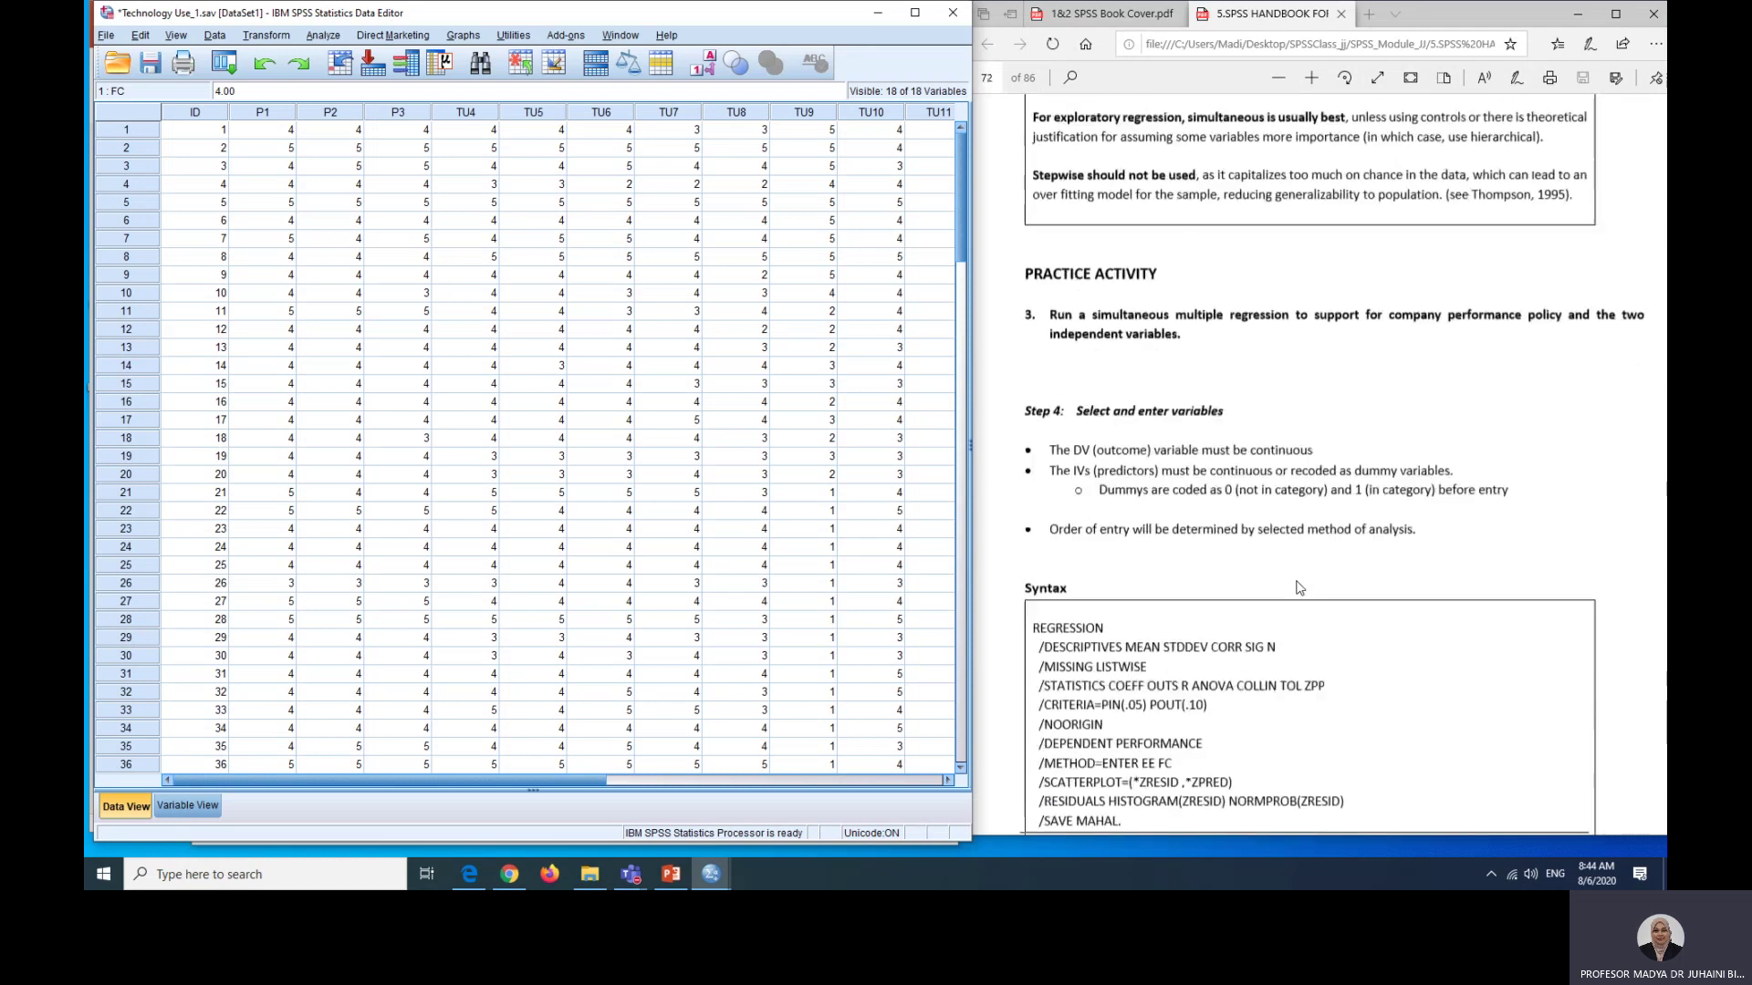
scroll(1300, 587, up, 5)
scroll(1300, 587, down, 5)
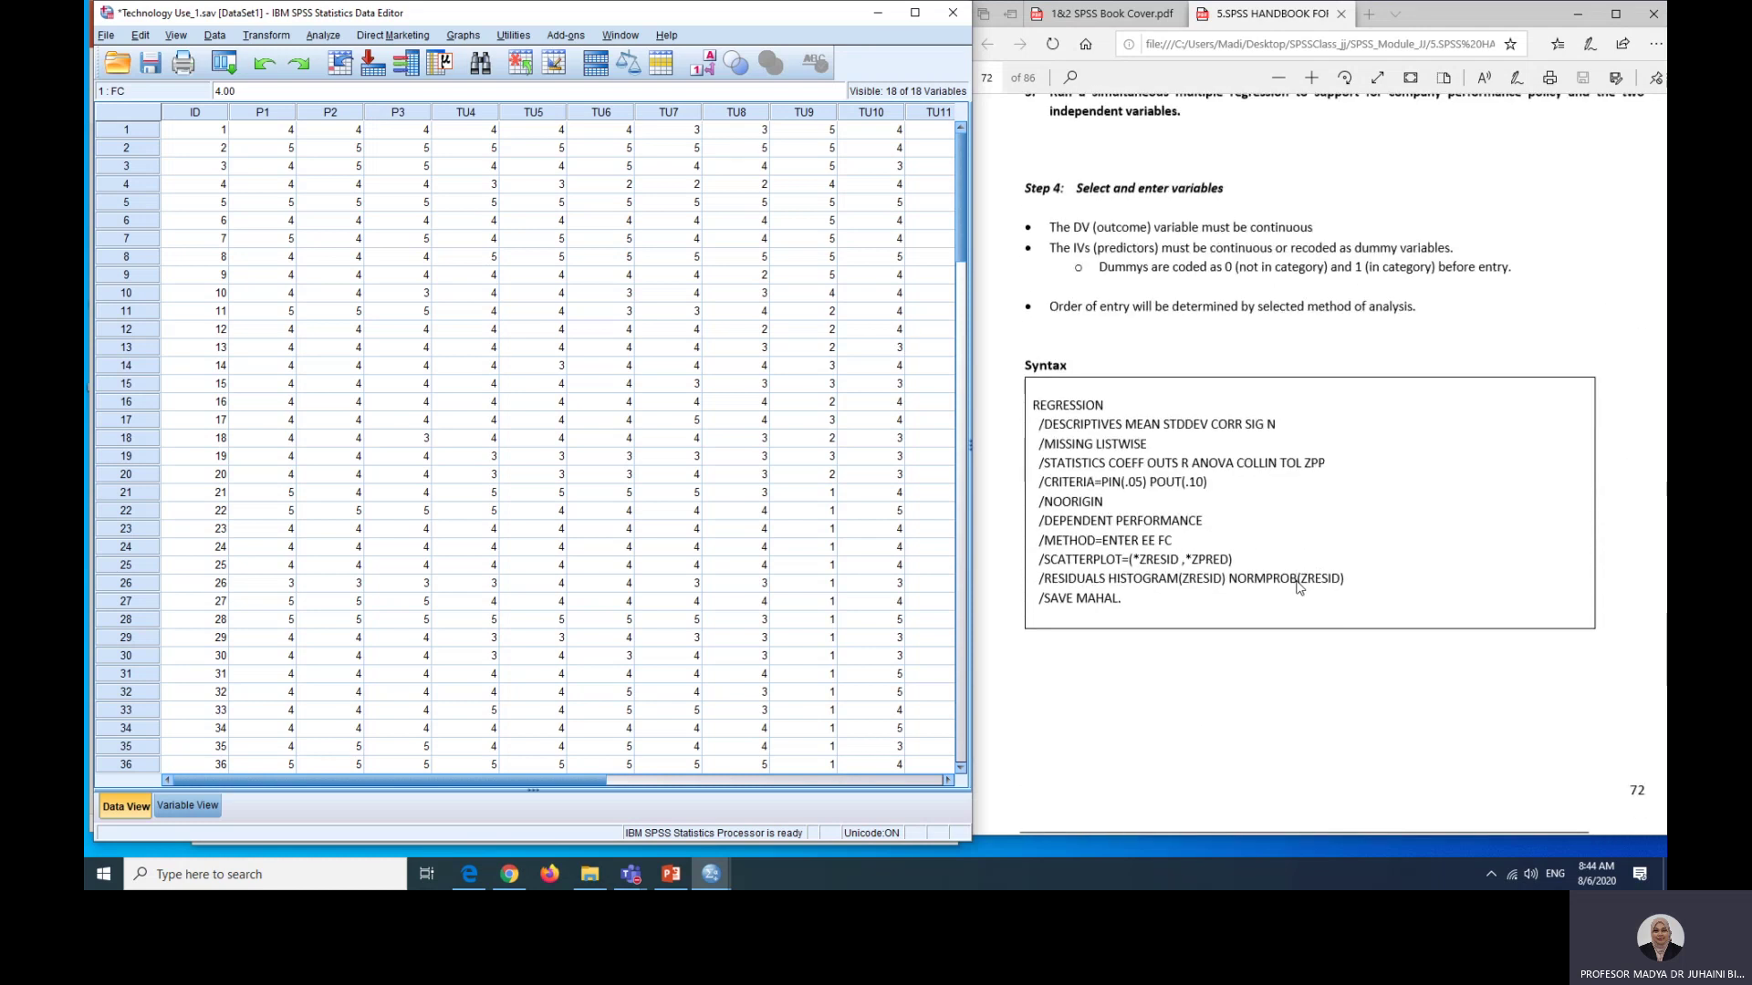
scroll(1300, 588, down, 20)
scroll(1300, 587, down, 8)
scroll(1300, 588, up, 1)
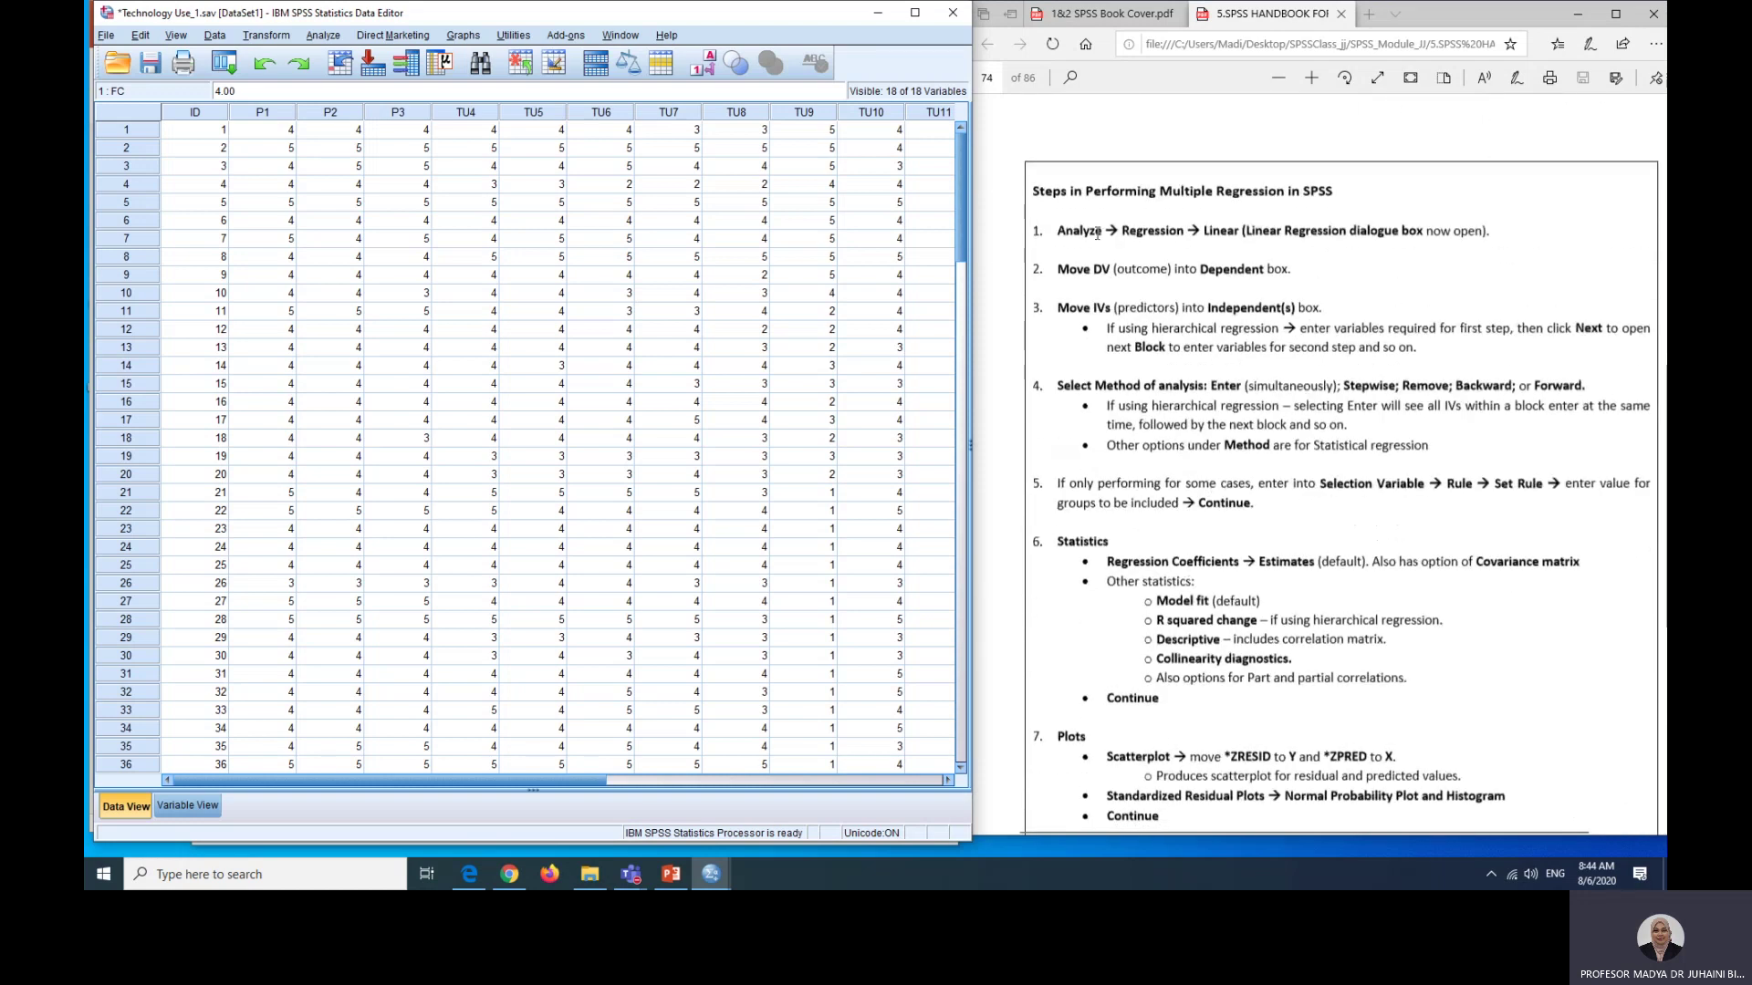
scroll(1128, 372, down, 6)
scroll(1073, 431, up, 8)
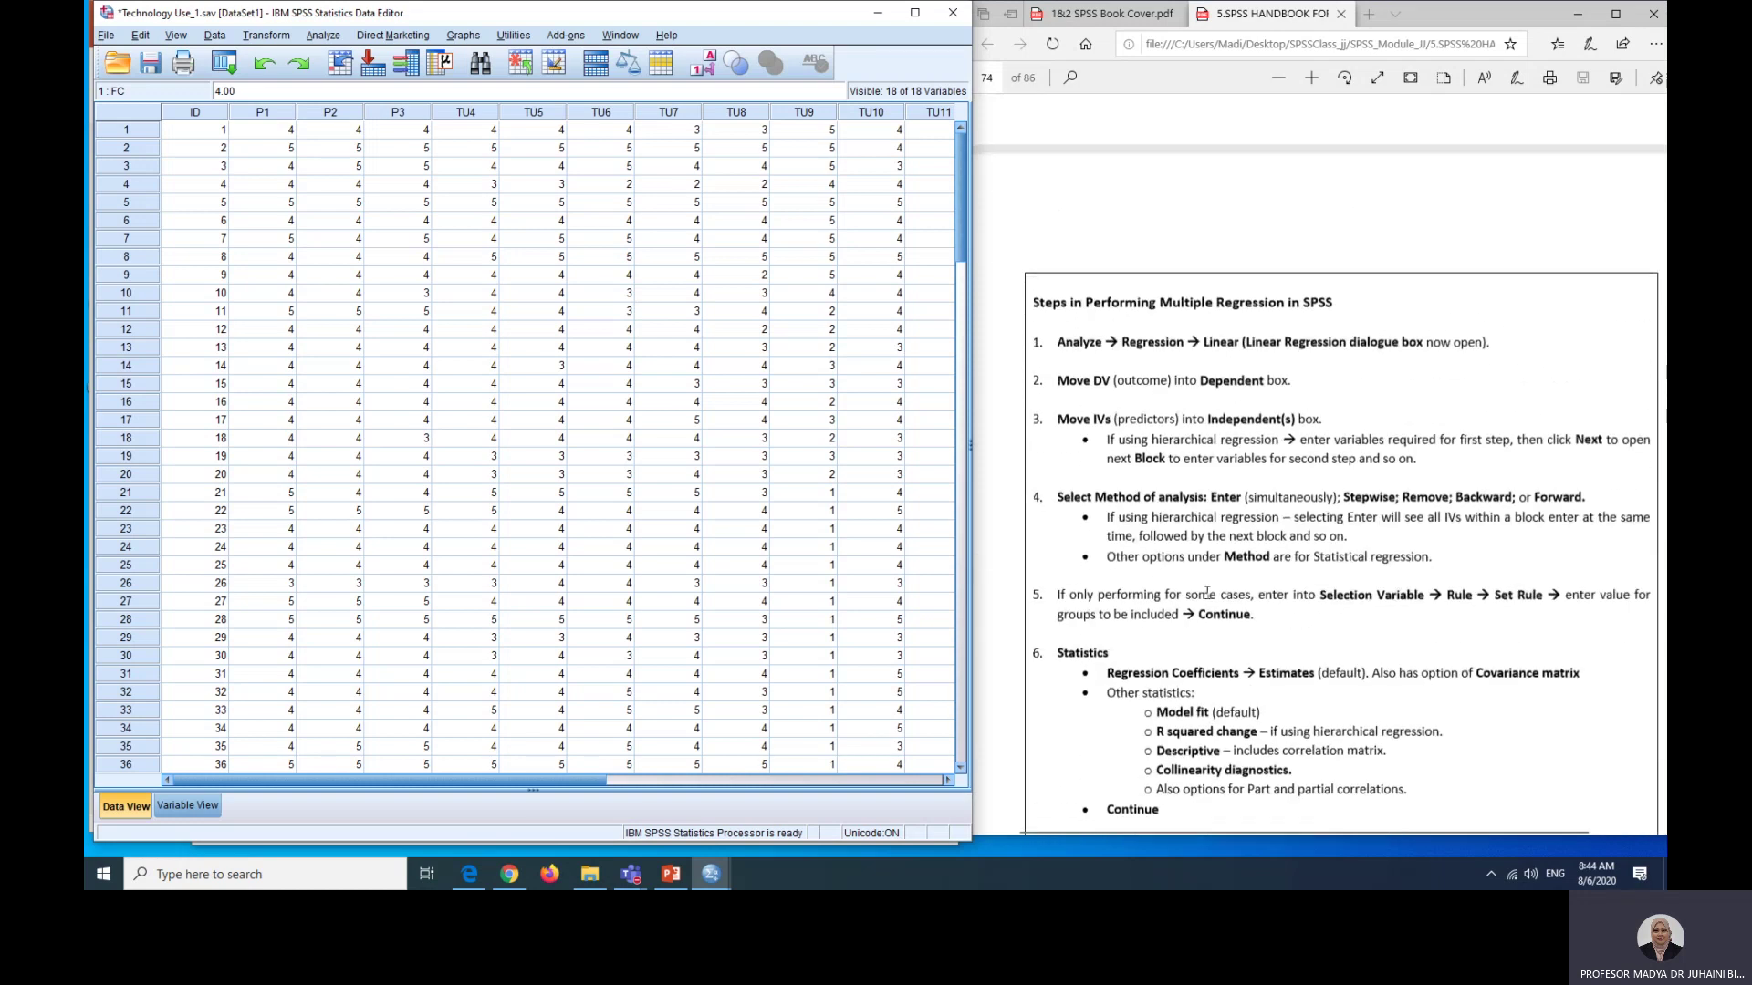
scroll(1113, 410, up, 1)
scroll(1198, 228, down, 3)
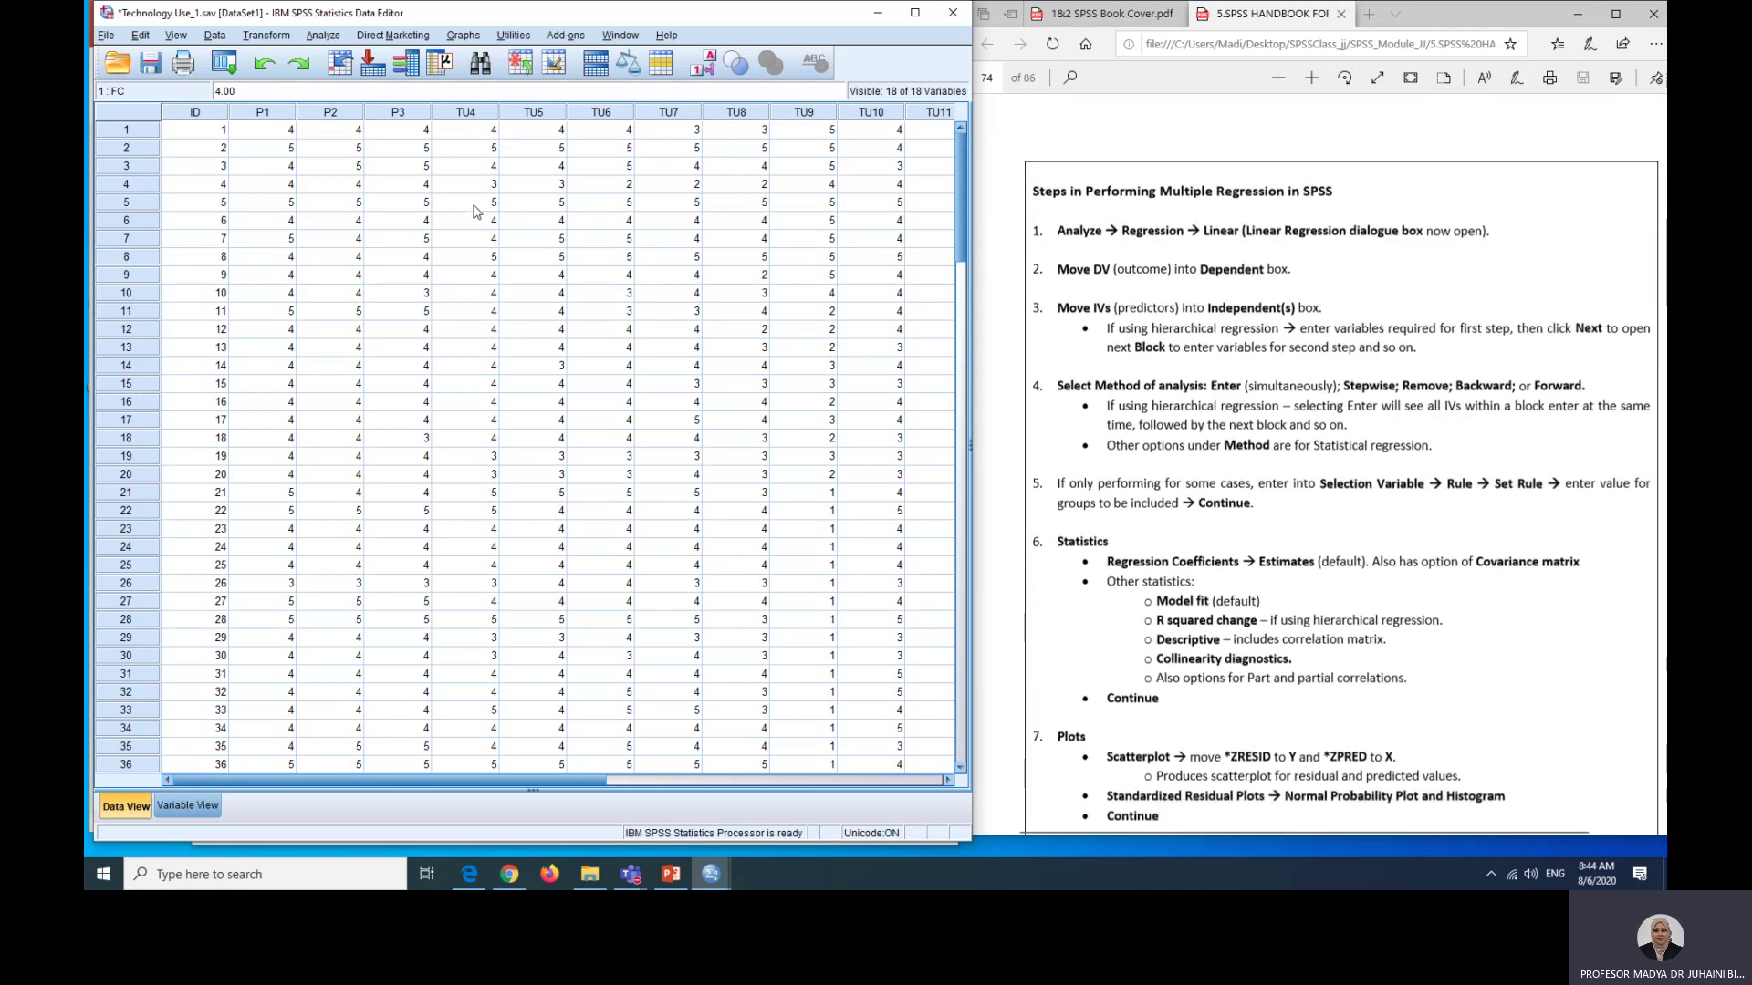
Step: Open Linear Regression with PERFORMANCE as dependent and EE and FC as independents
click(319, 35)
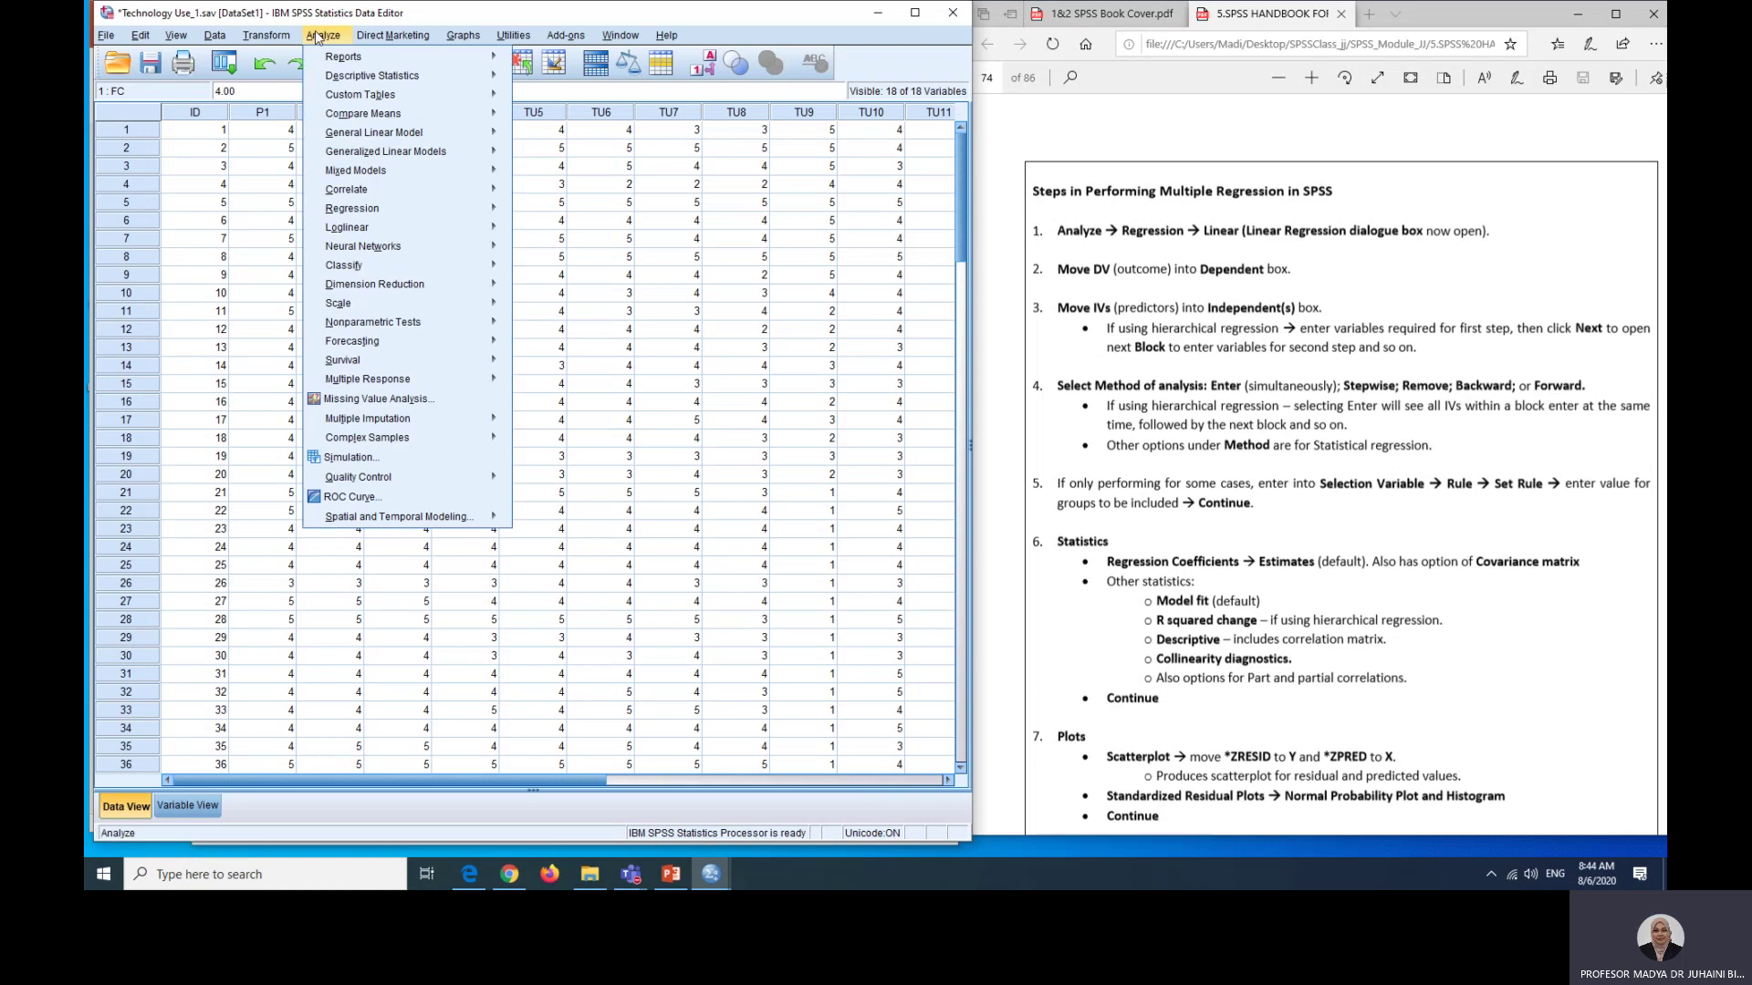
mouse_move(393, 216)
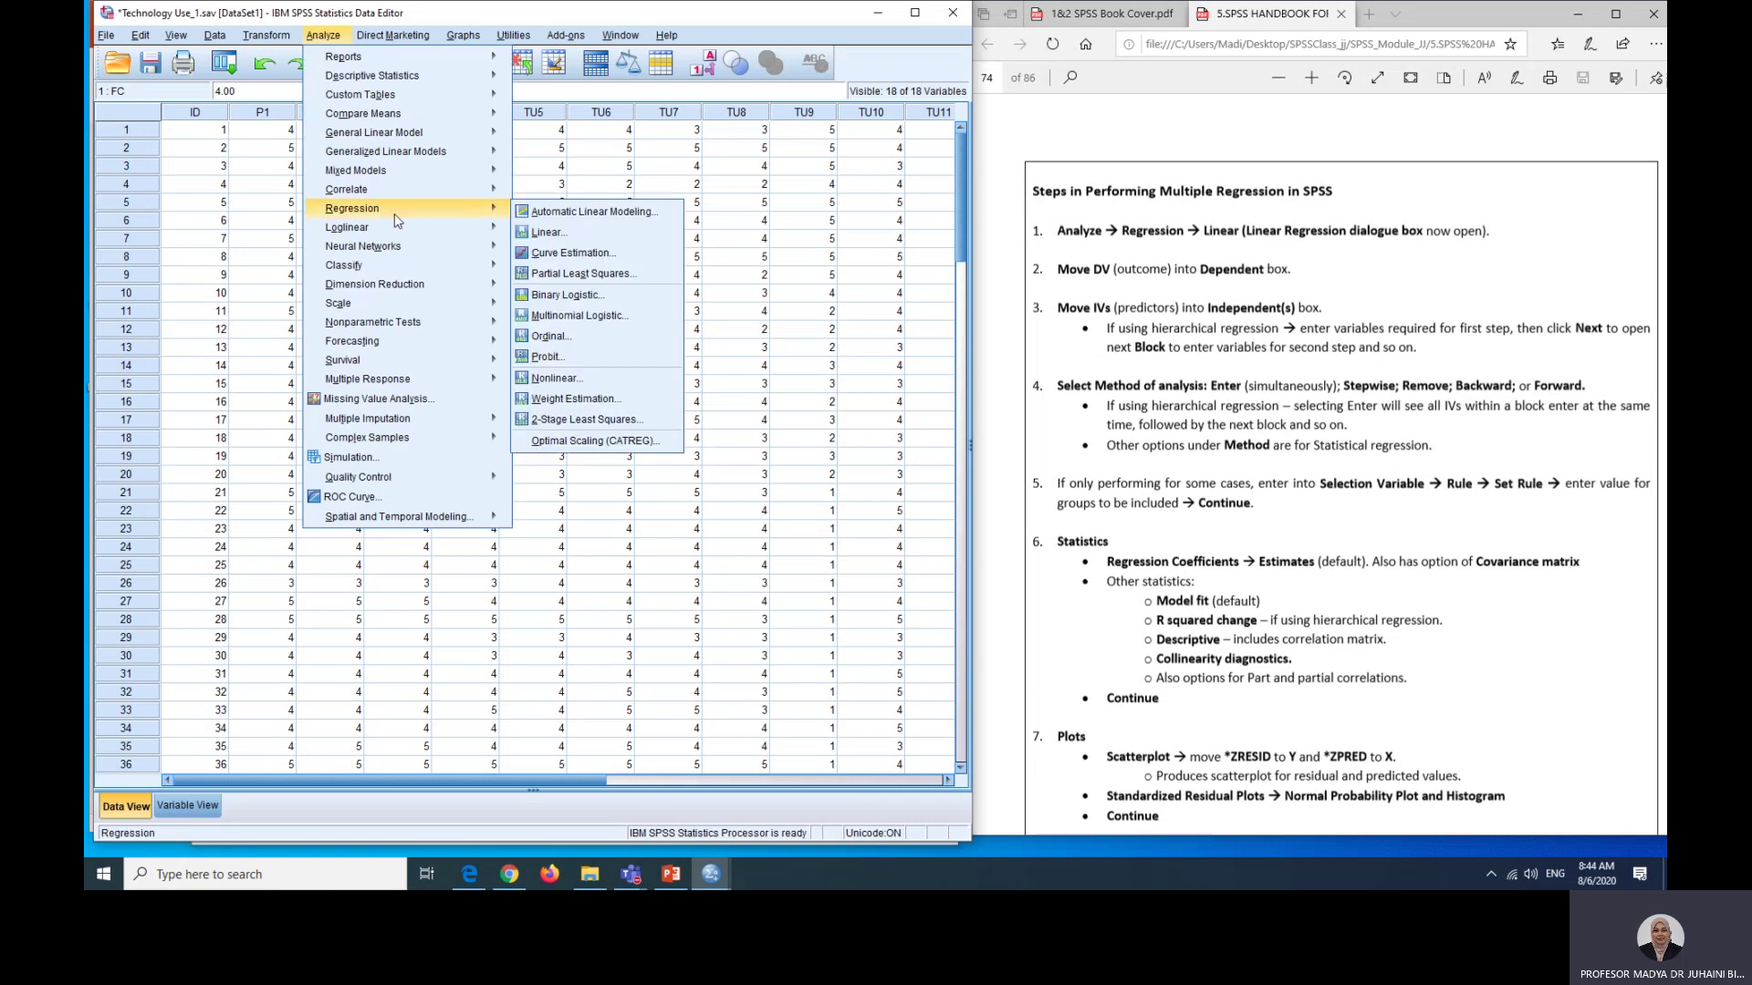
click(546, 232)
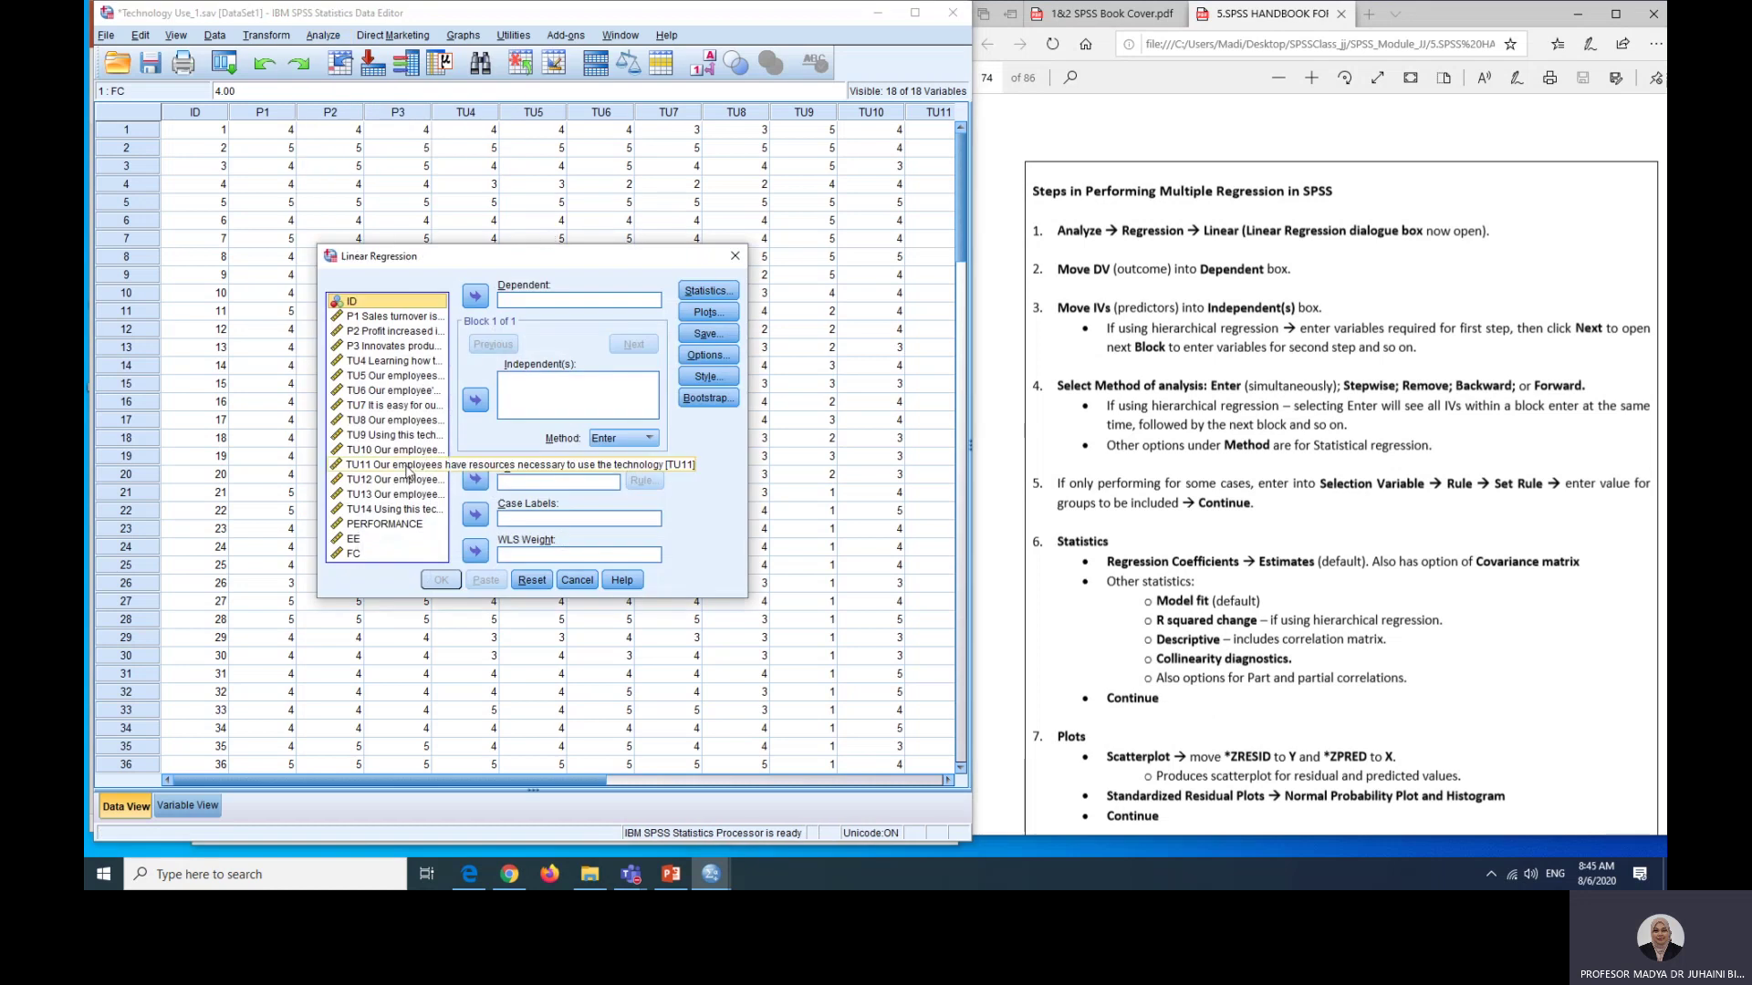
click(396, 530)
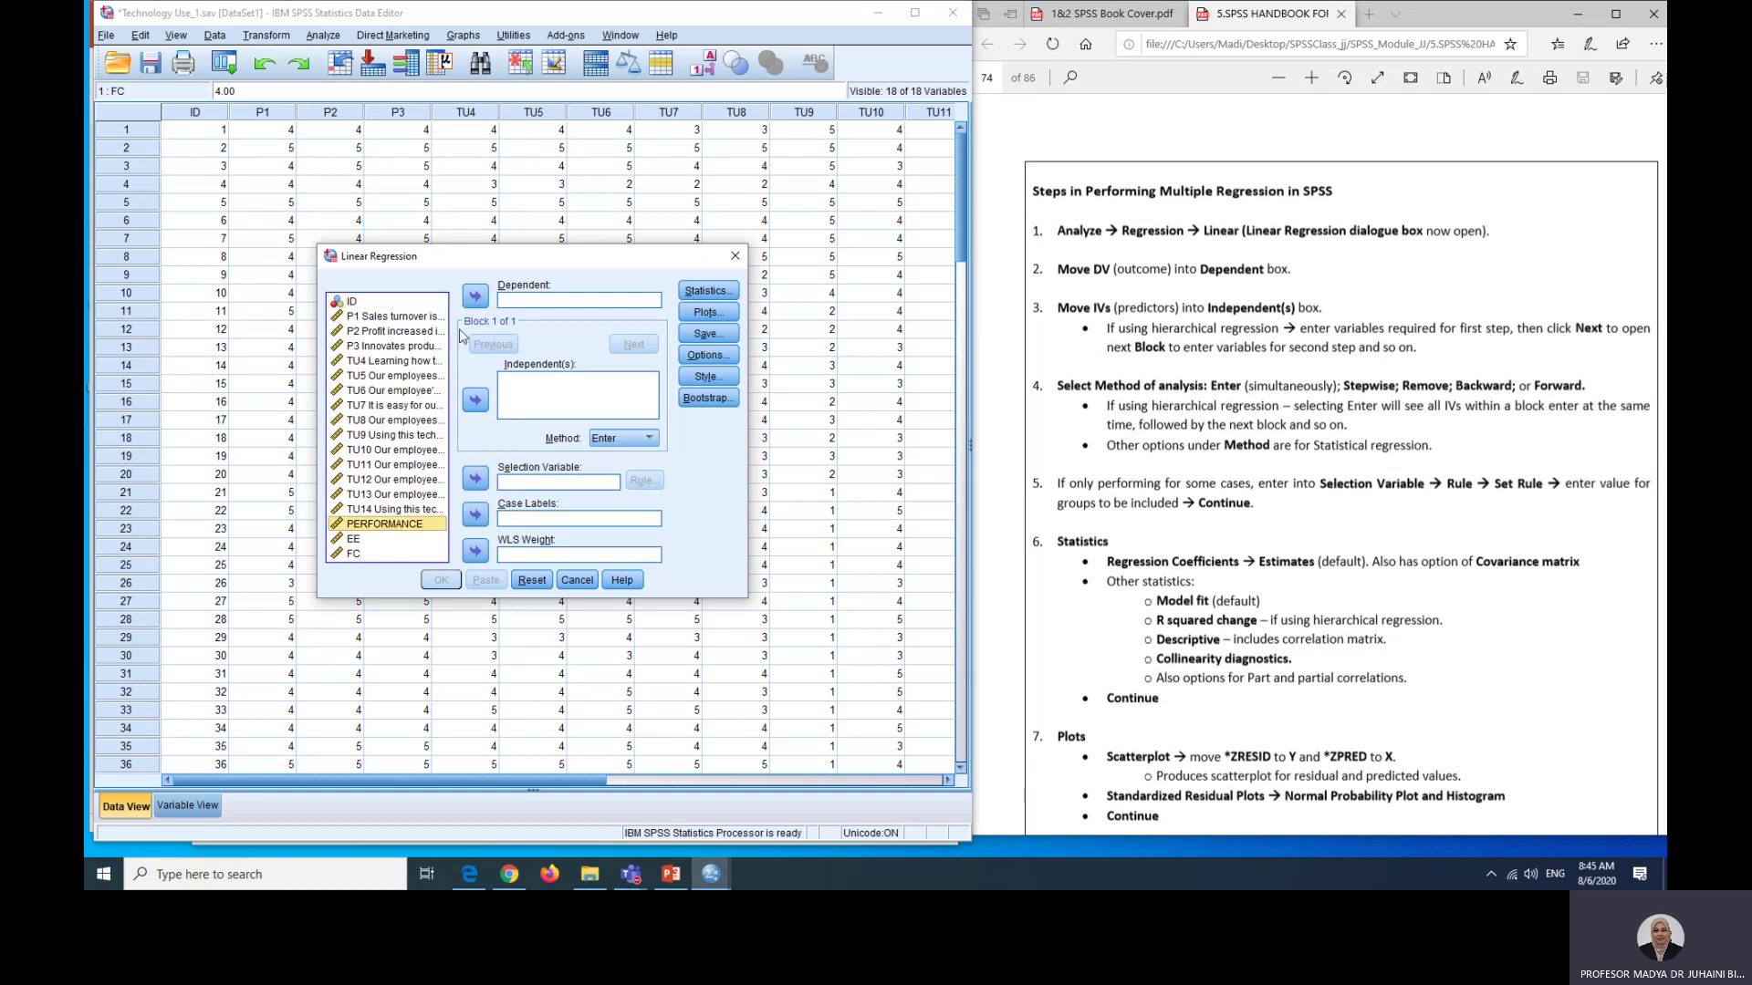
click(475, 298)
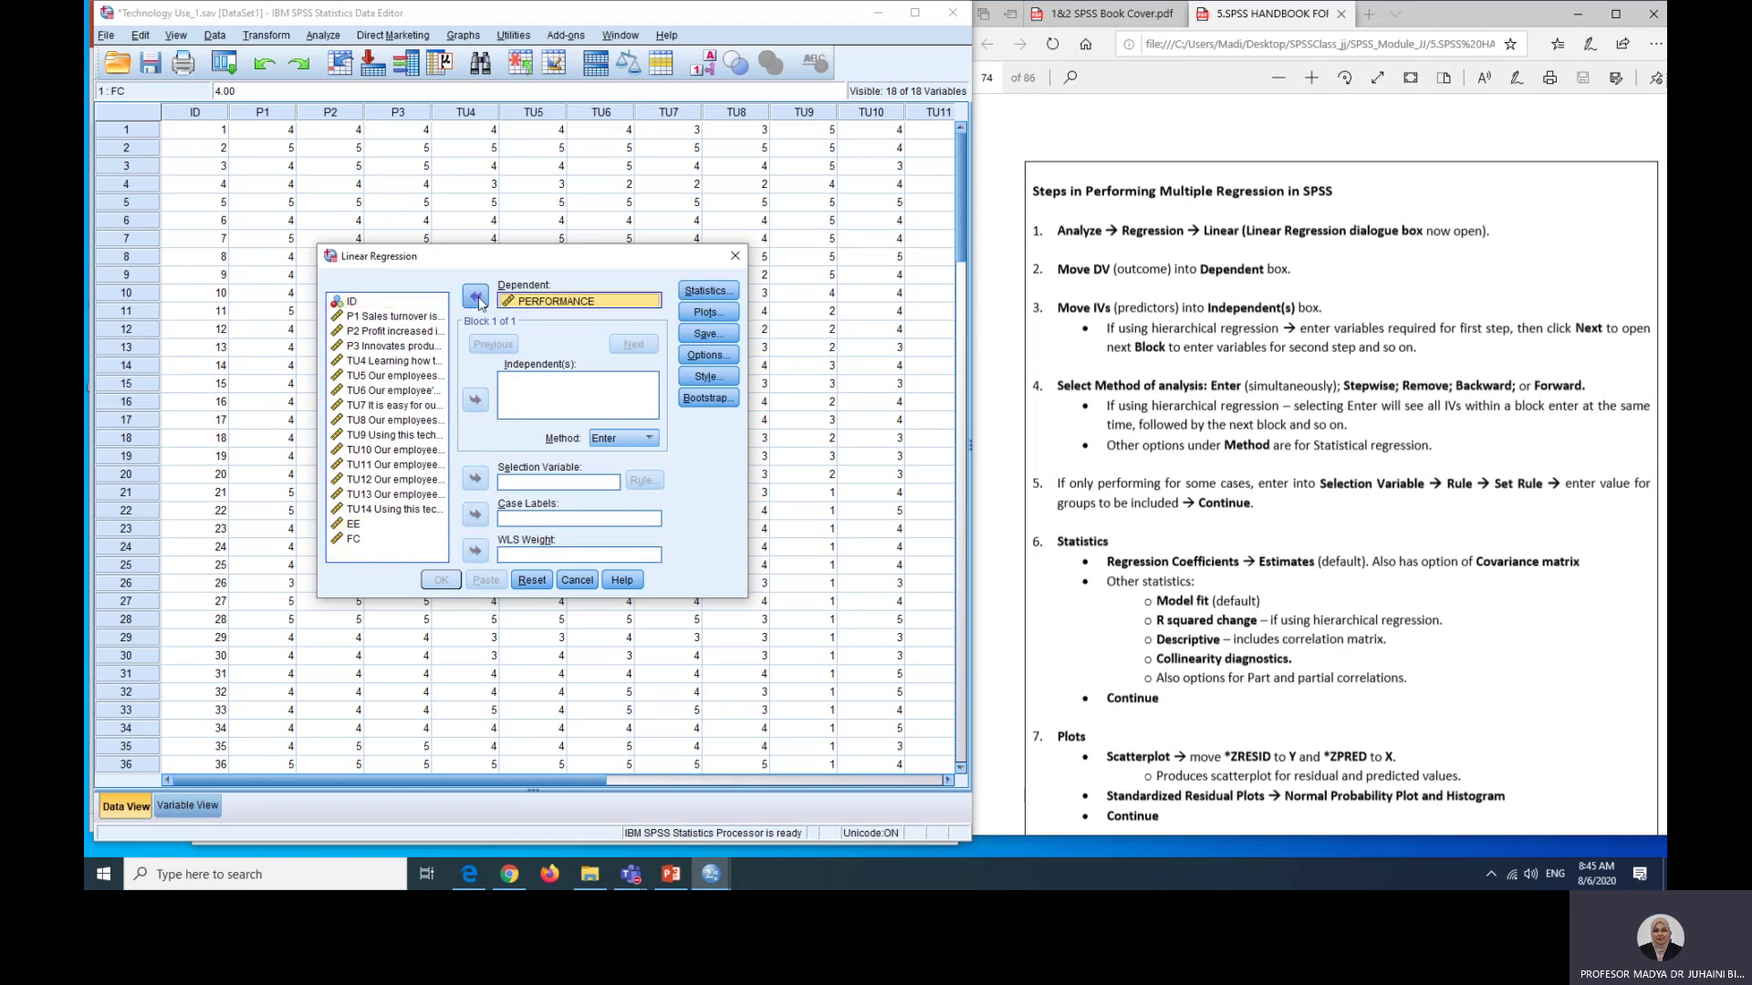
click(357, 528)
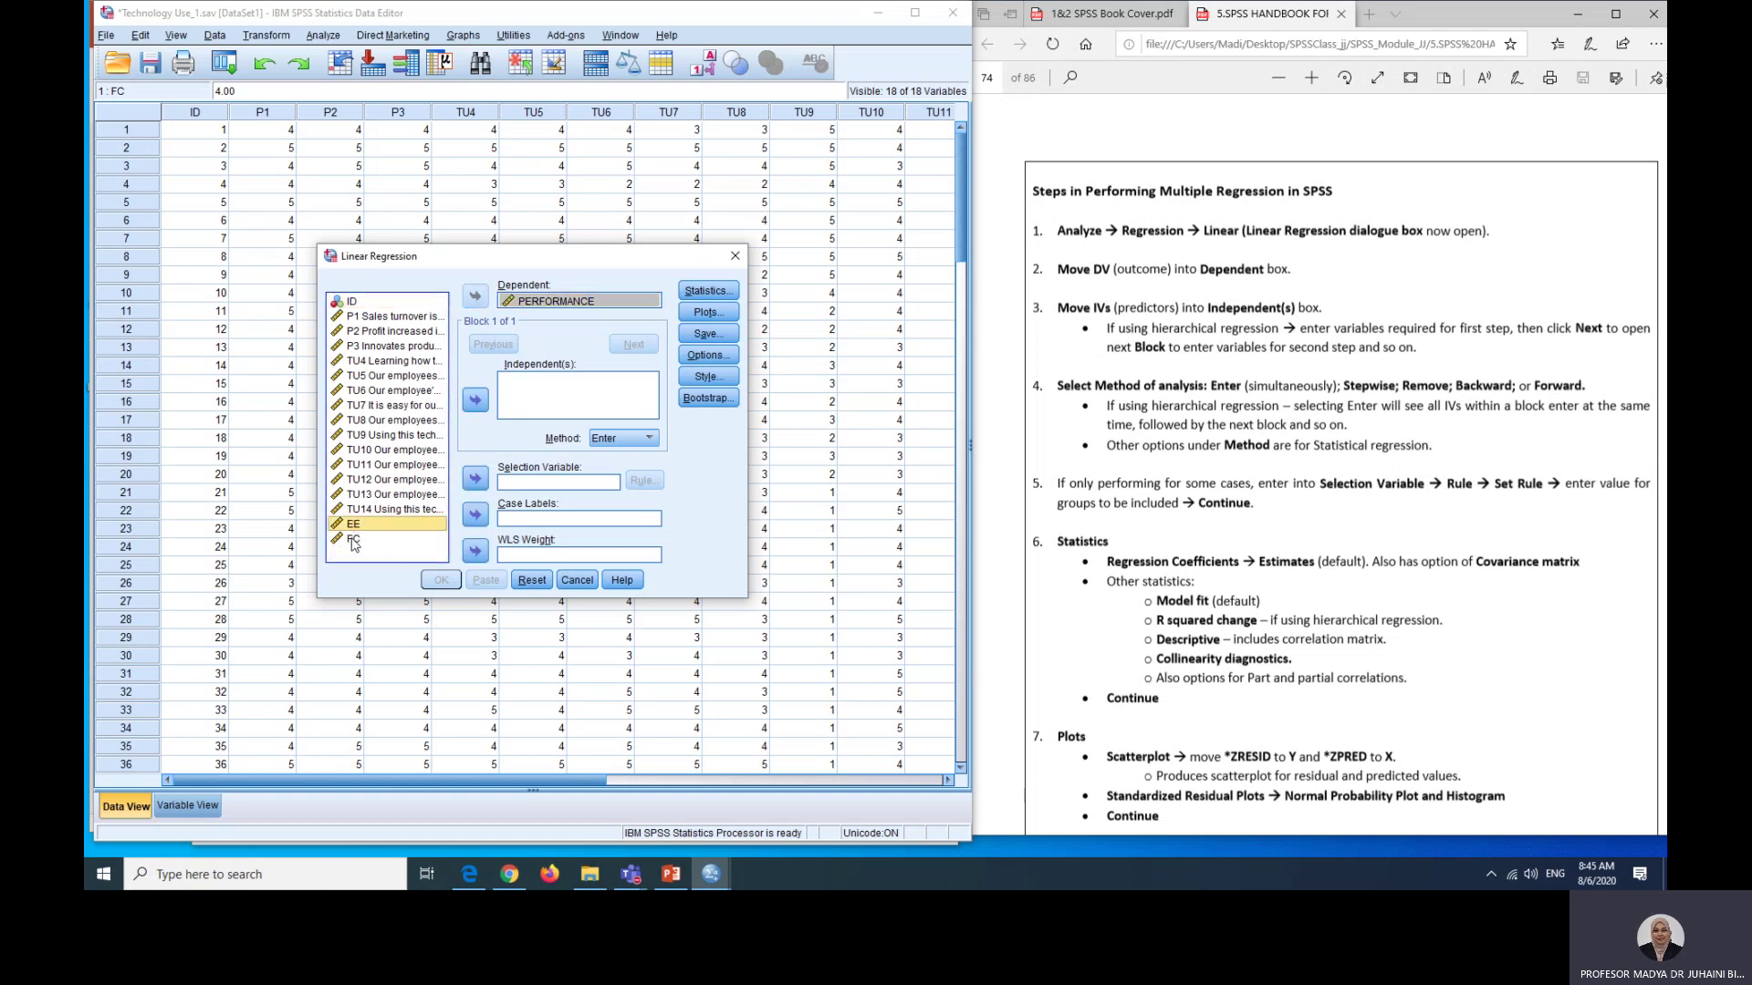
shift+click(353, 540)
click(475, 401)
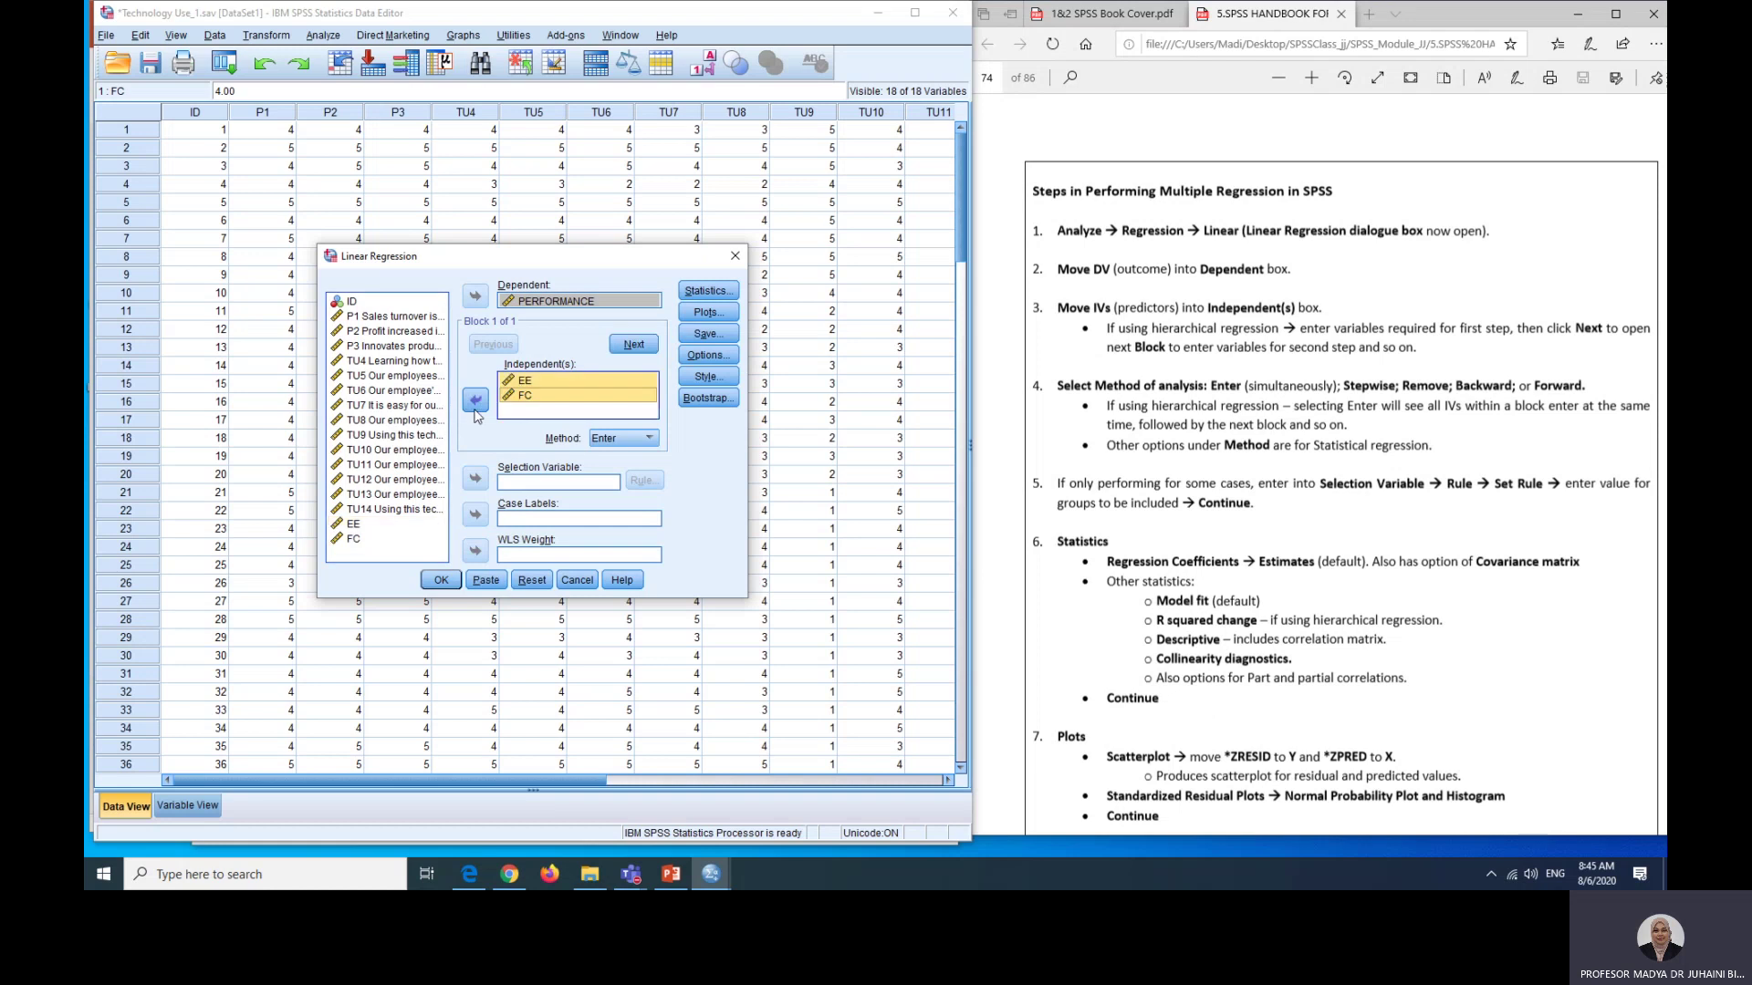
Step: In Statistics, request R squared change, descriptives, part and partial correlations and collinearity diagnostics
click(717, 292)
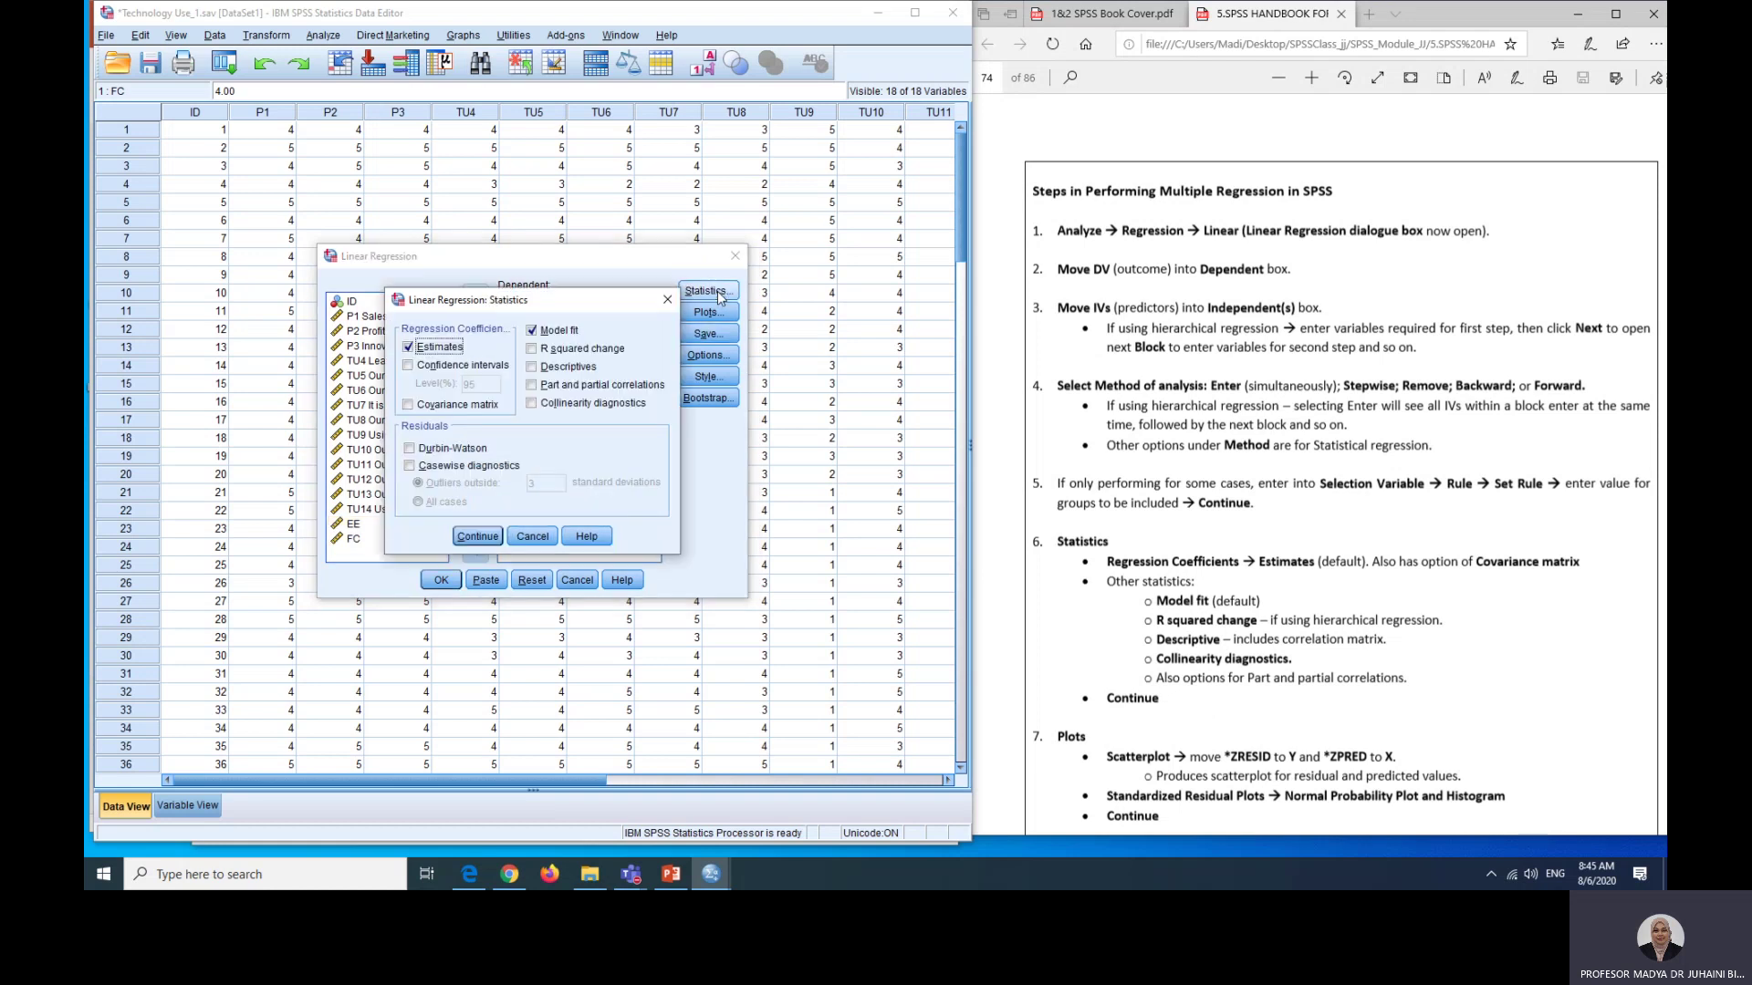
click(544, 352)
click(571, 367)
click(566, 385)
click(560, 403)
Step: Confirm the statistics and add a plot of *ZRESID (Y) against *ZPRED (X)
click(477, 536)
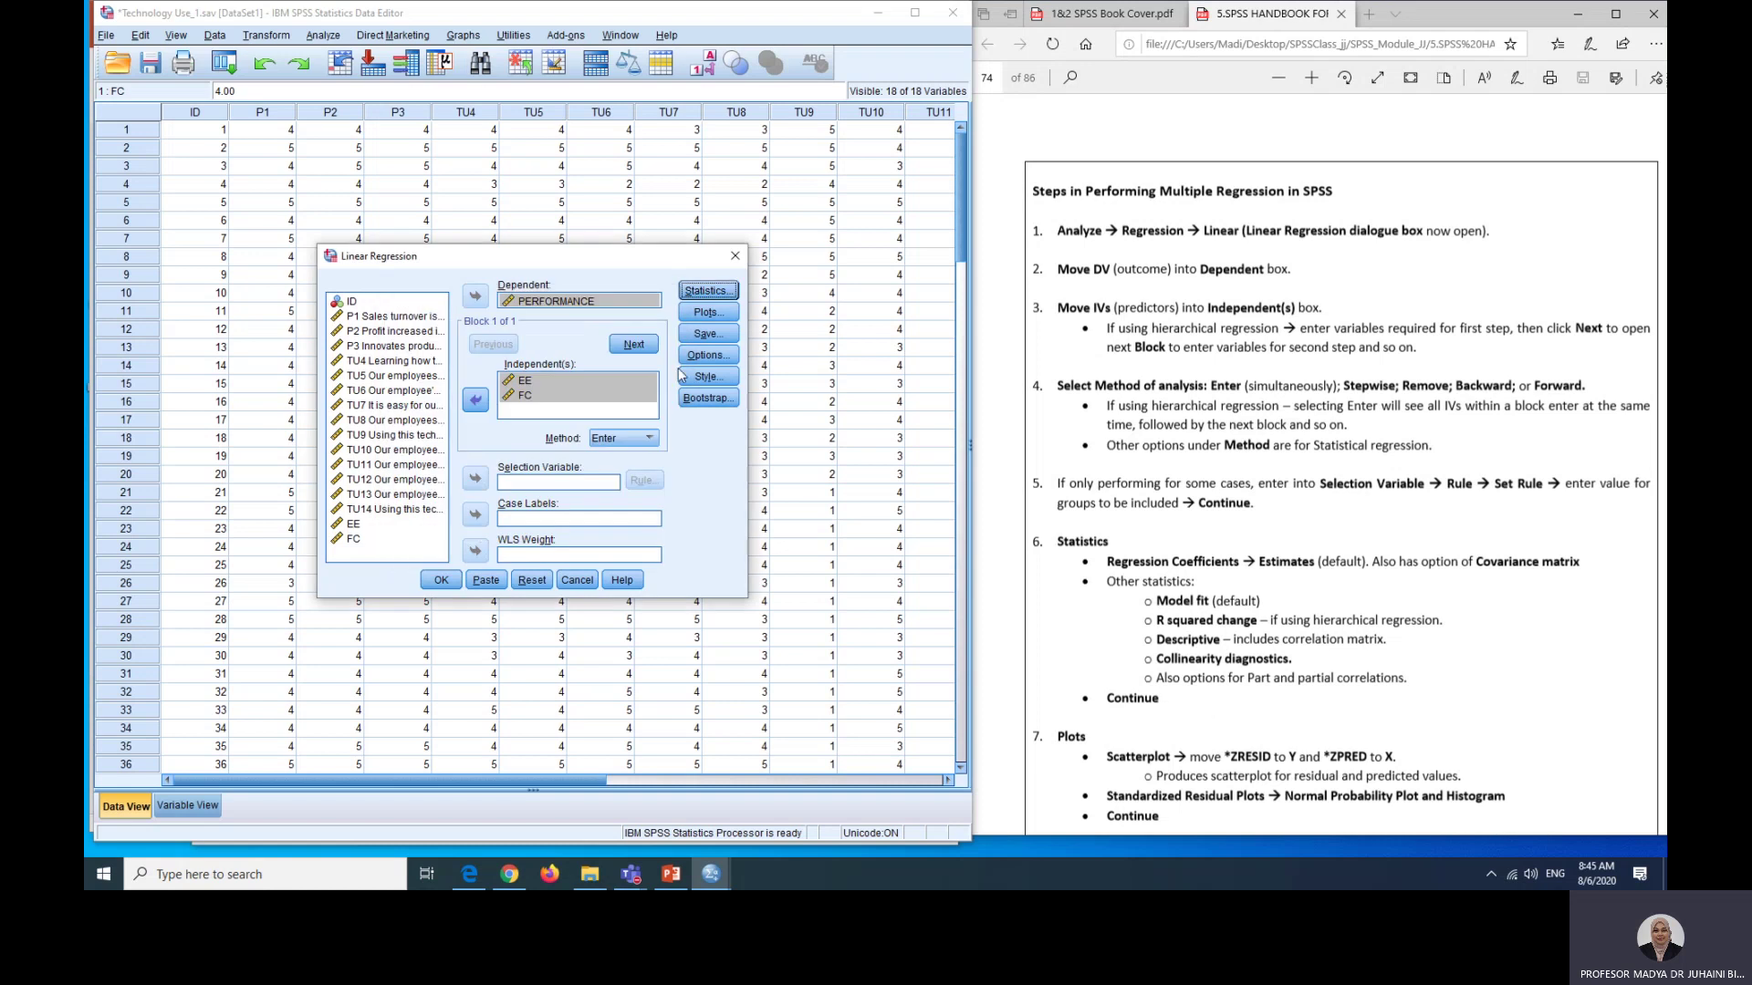
click(708, 314)
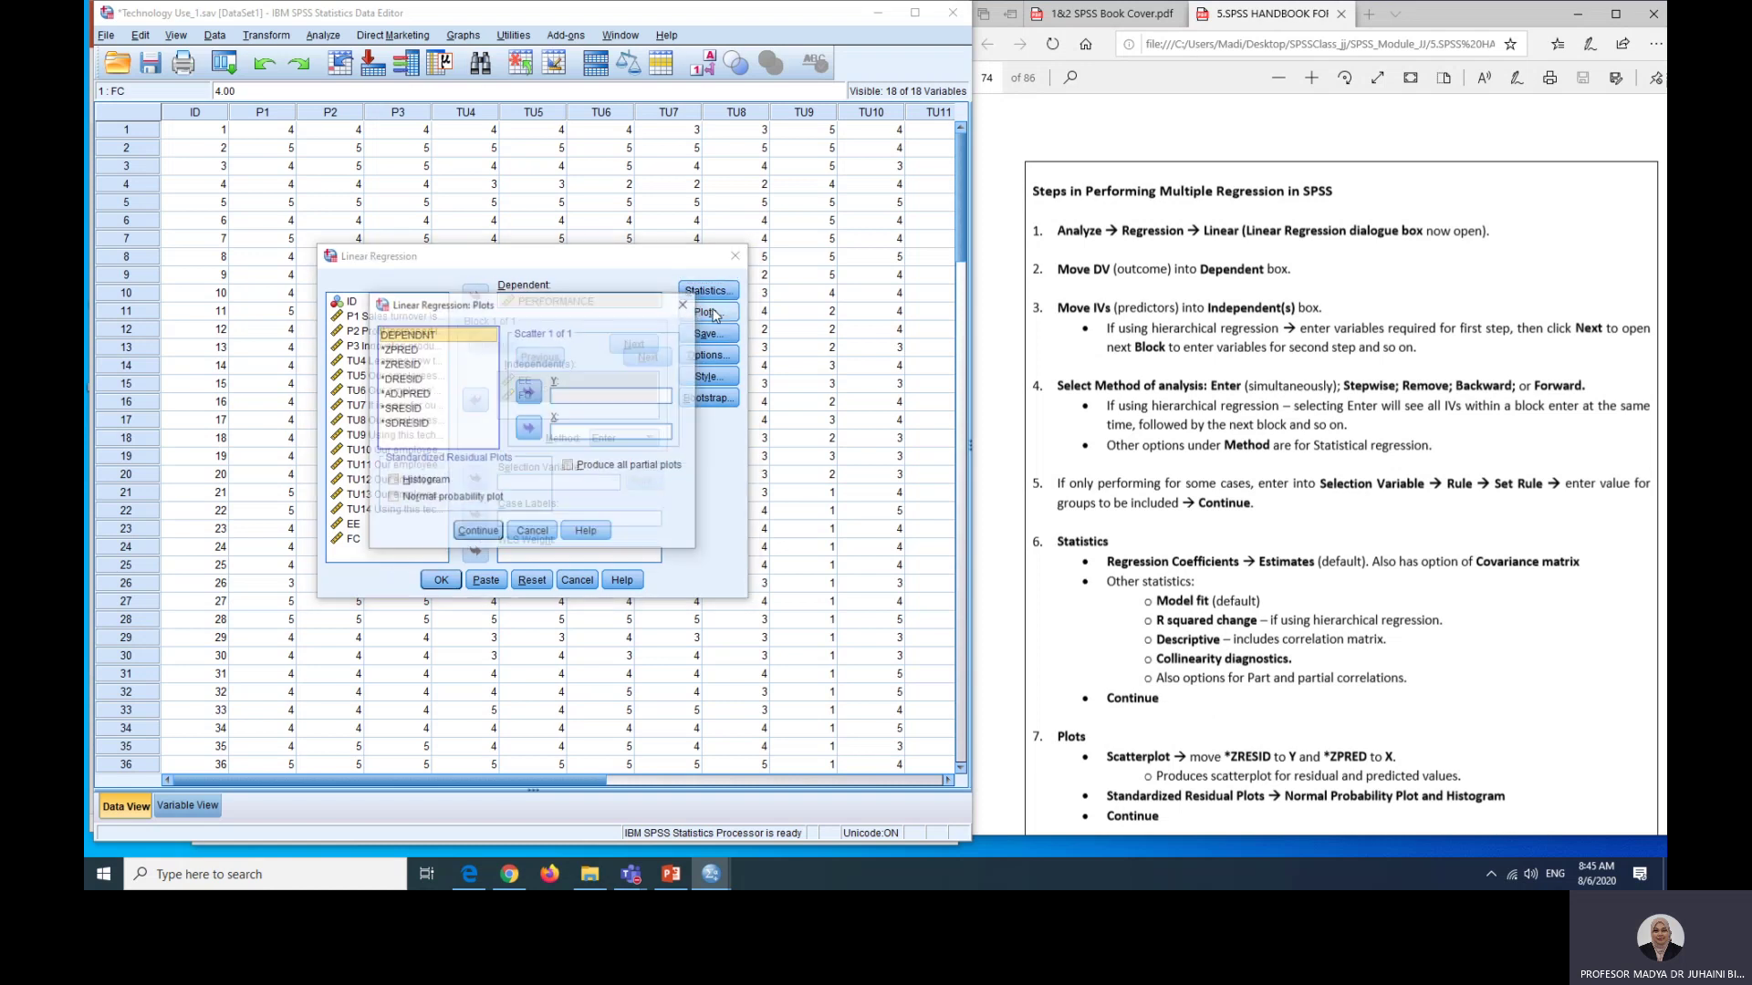
click(390, 349)
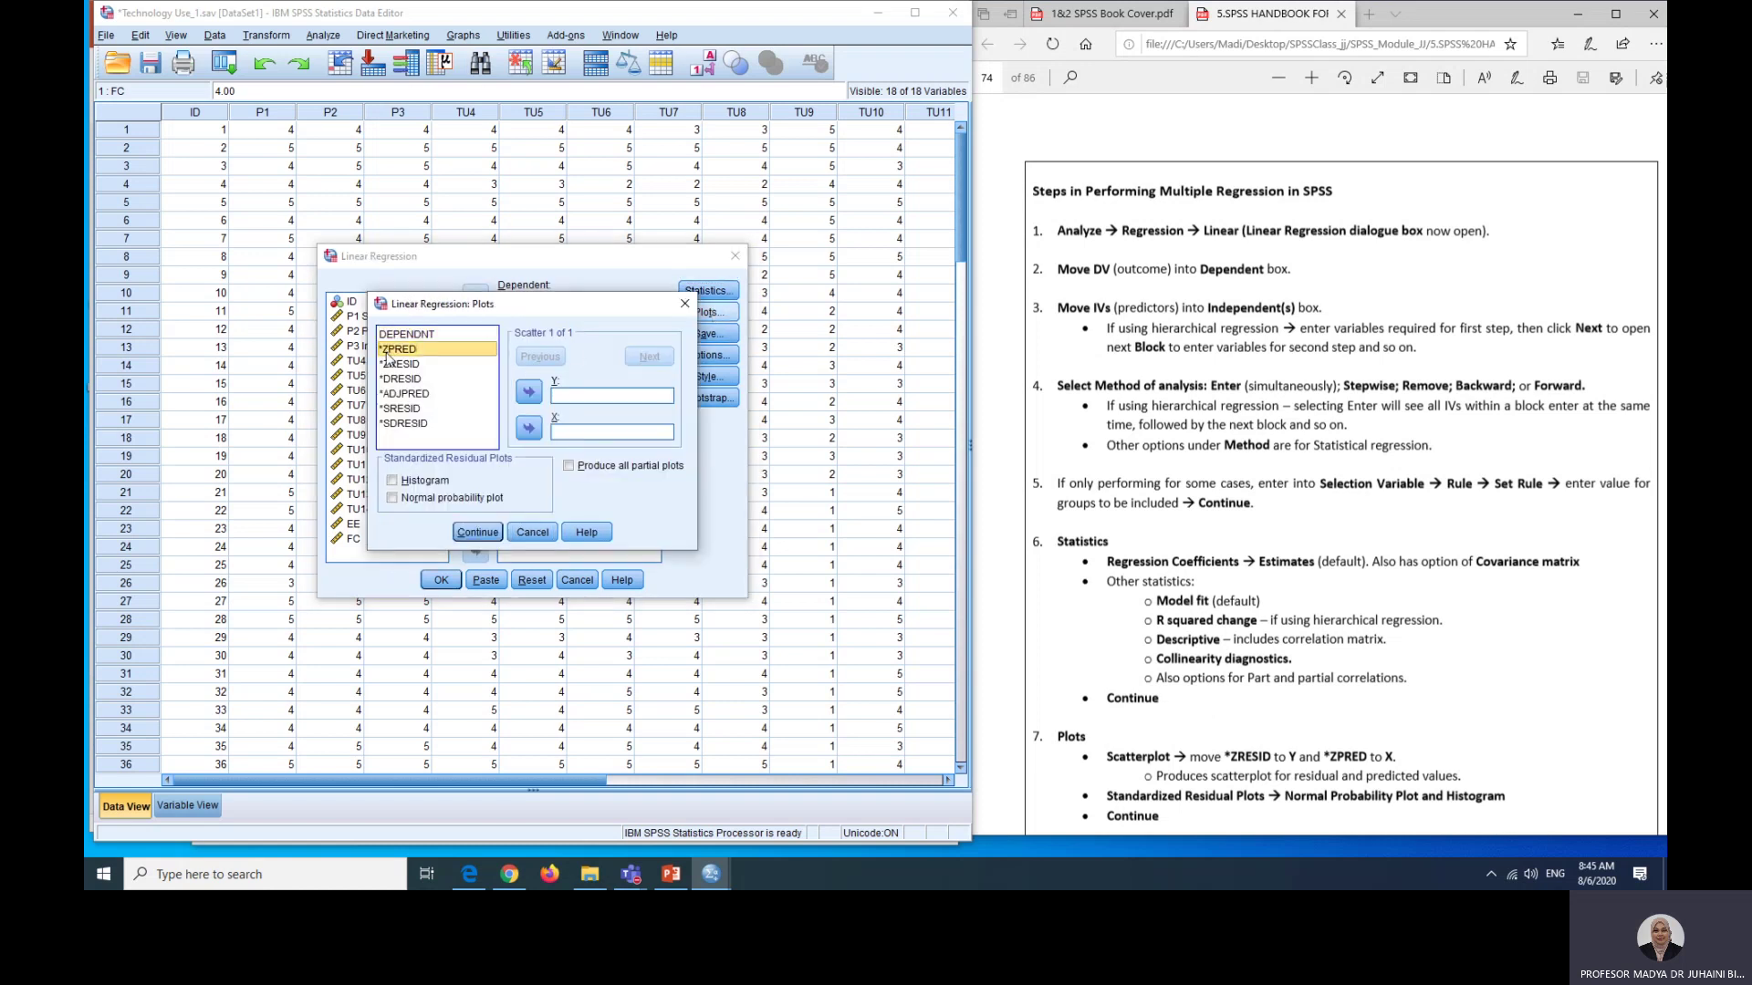
click(529, 429)
click(412, 365)
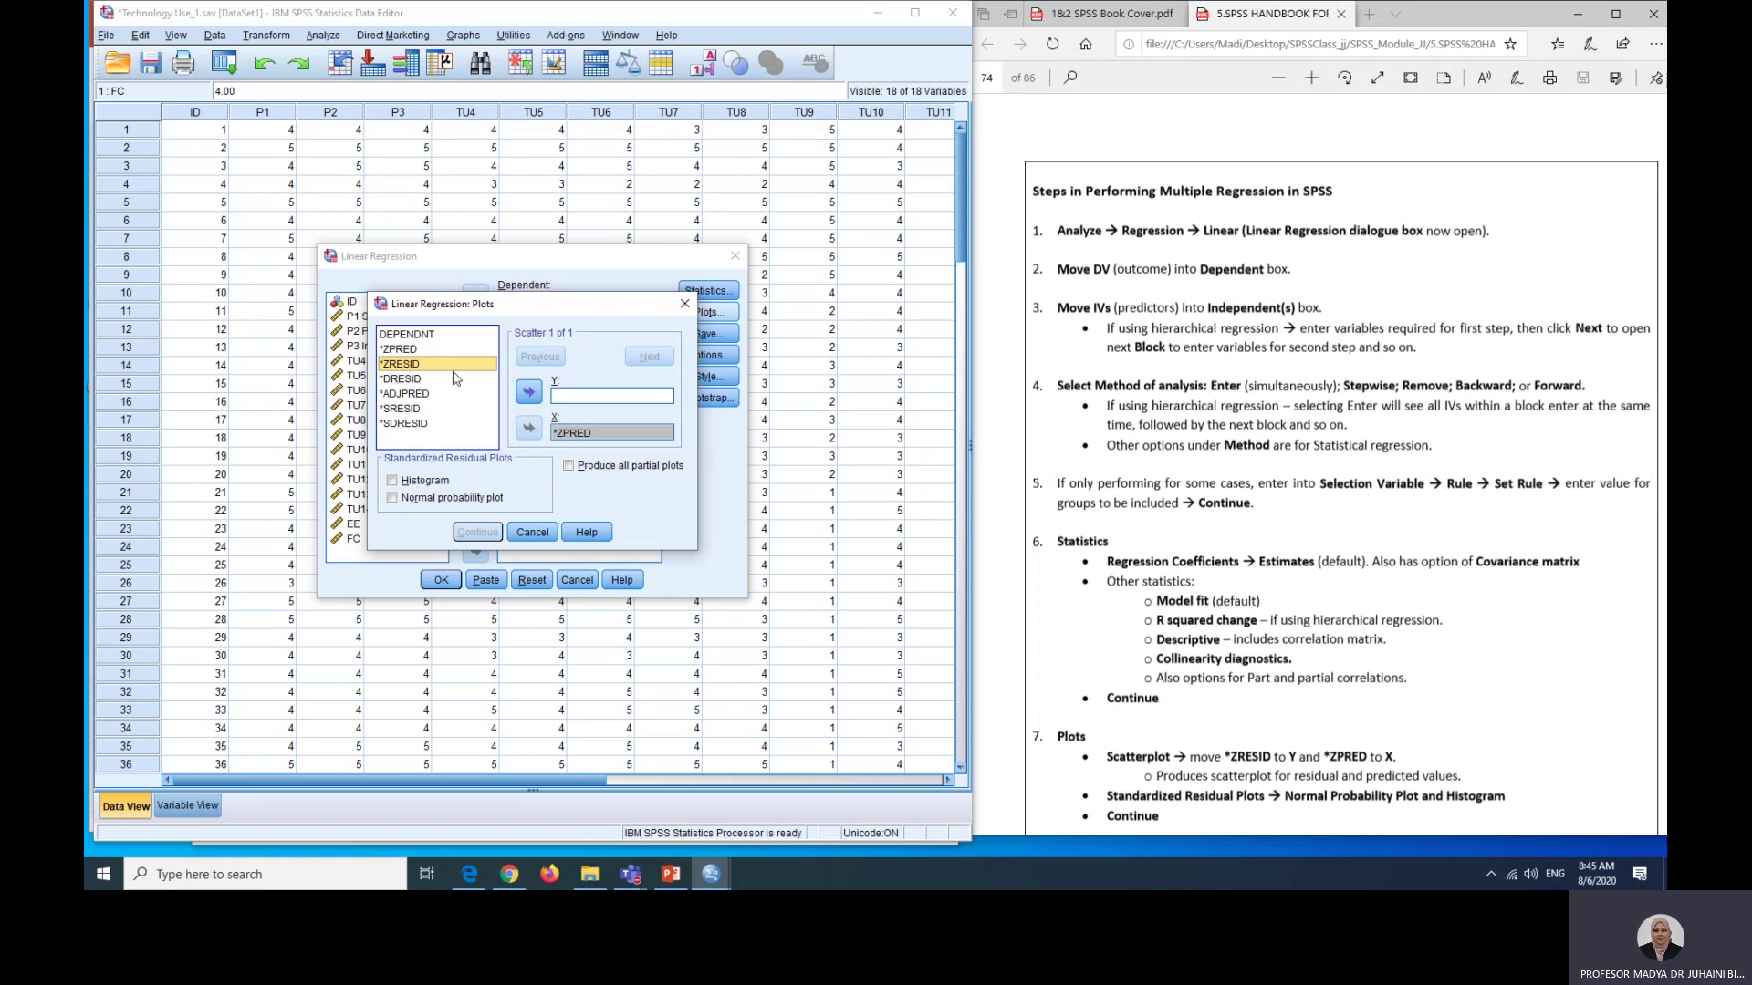
click(528, 392)
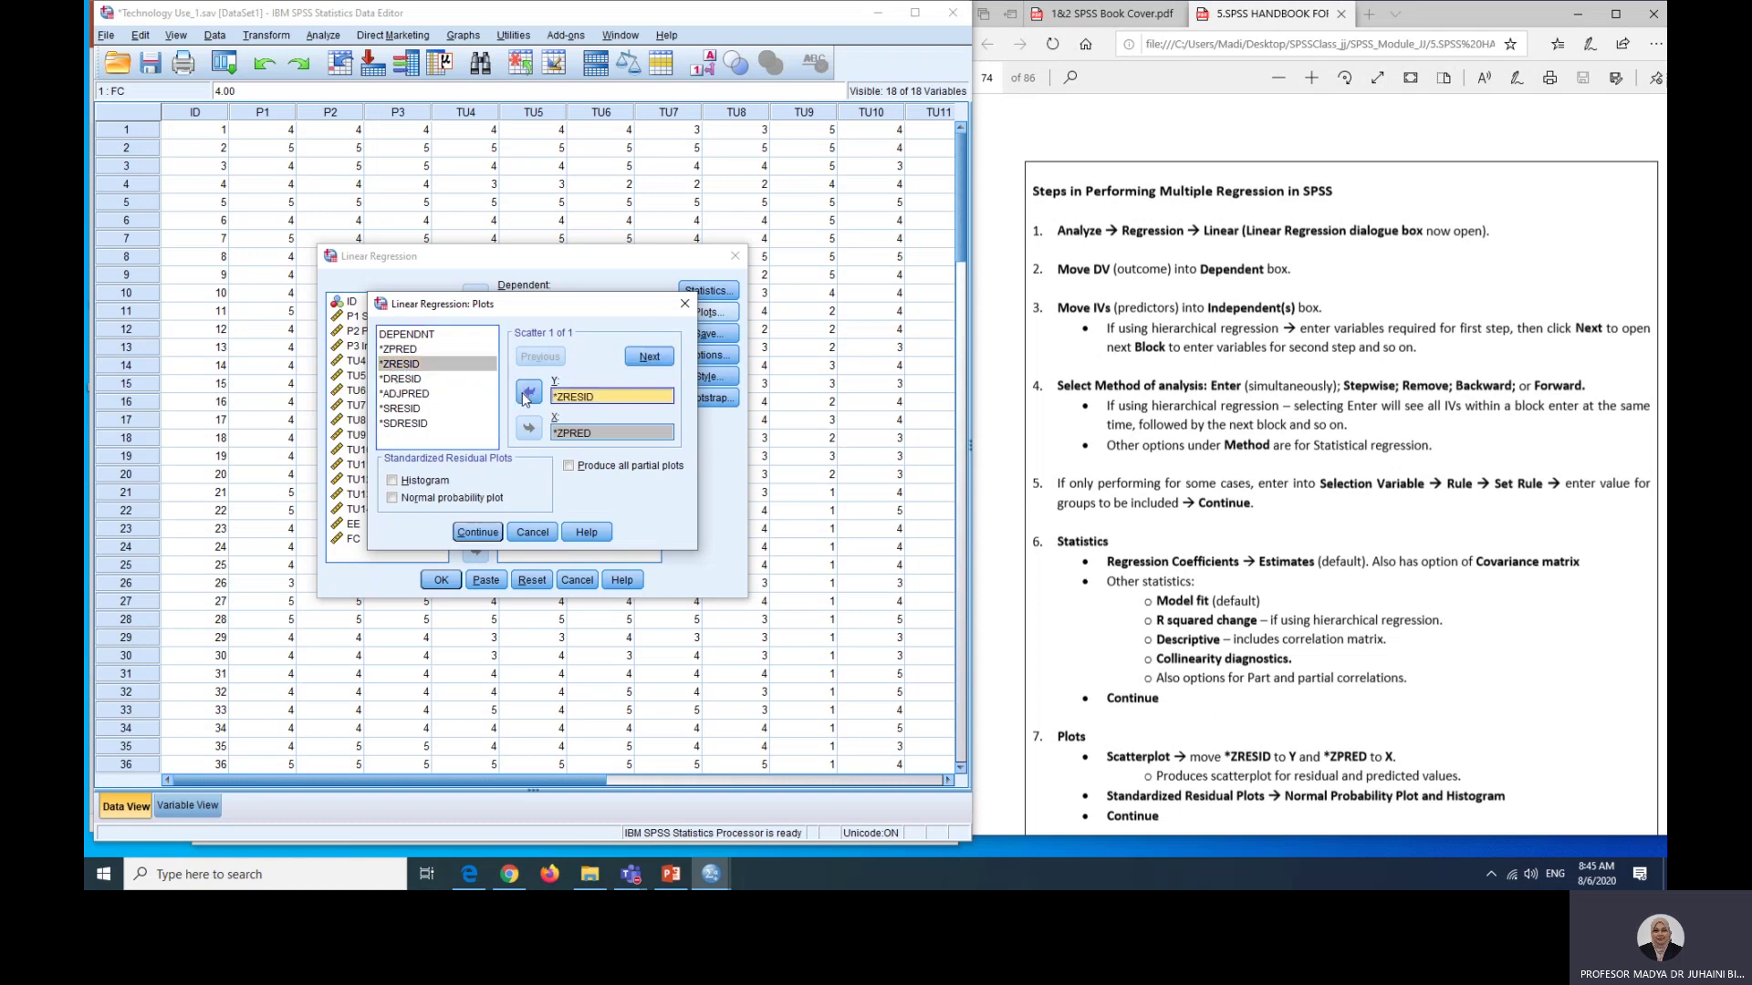
click(491, 534)
Step: Review the Save, Options, Style and Bootstrap settings, closing each without changes
click(707, 334)
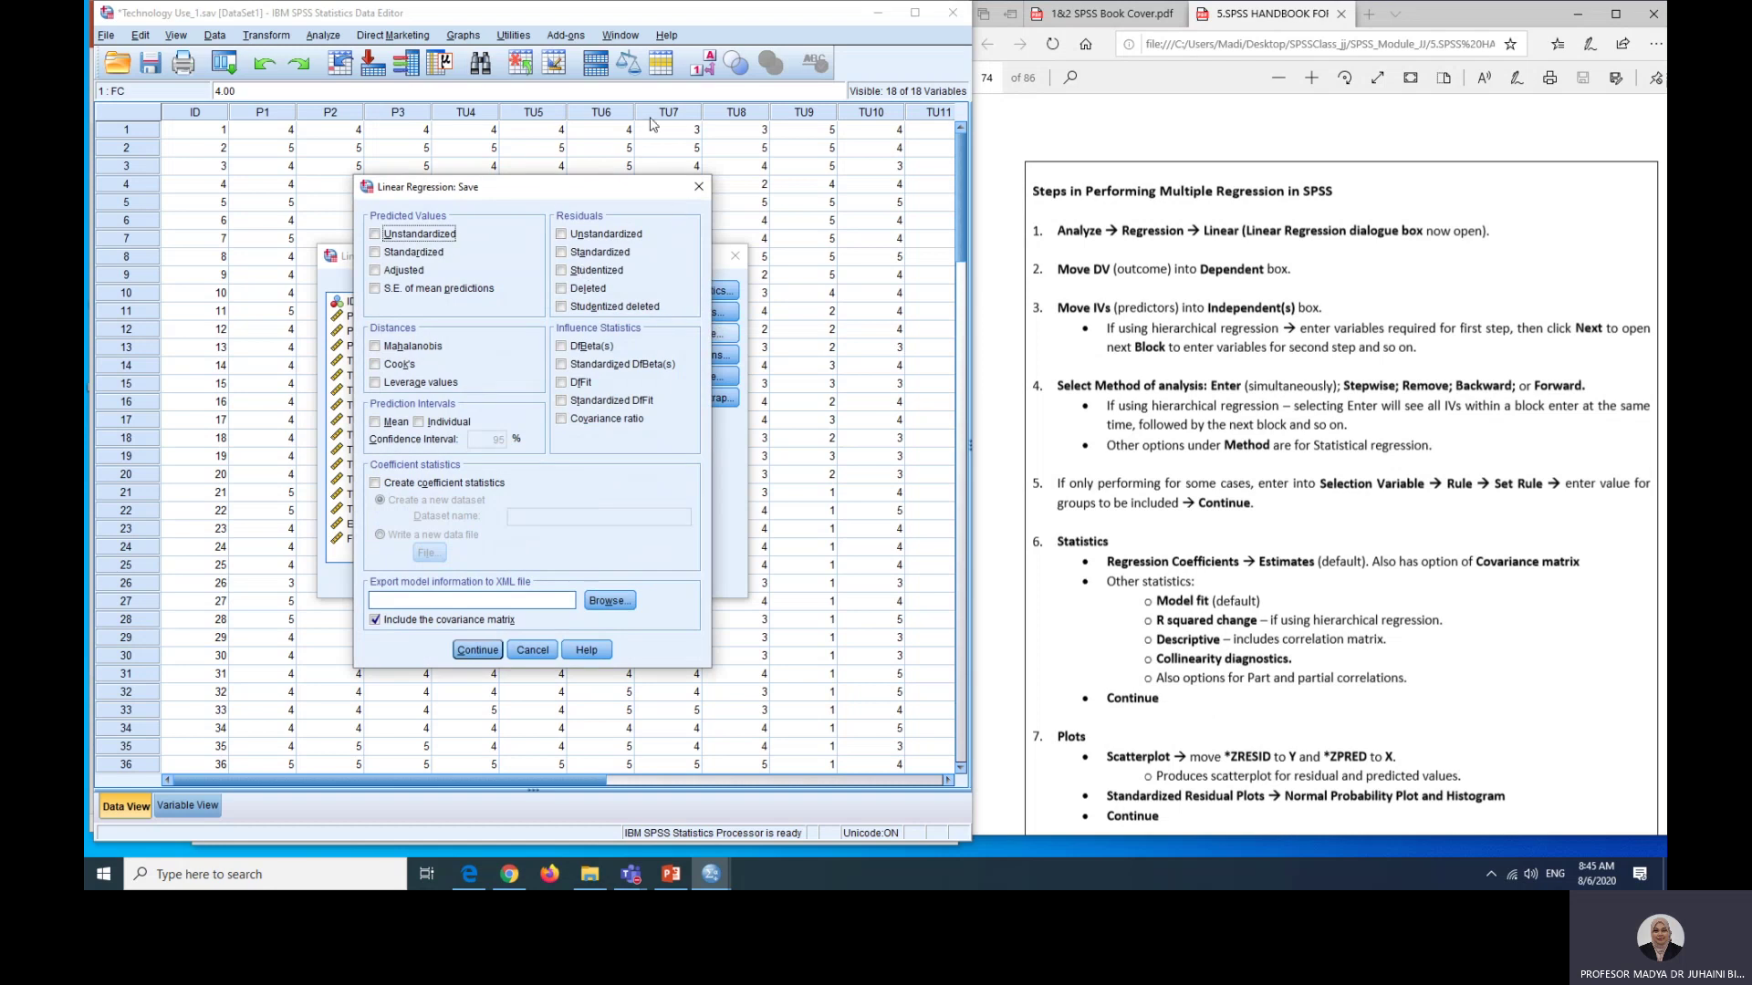
click(699, 186)
click(720, 357)
click(623, 304)
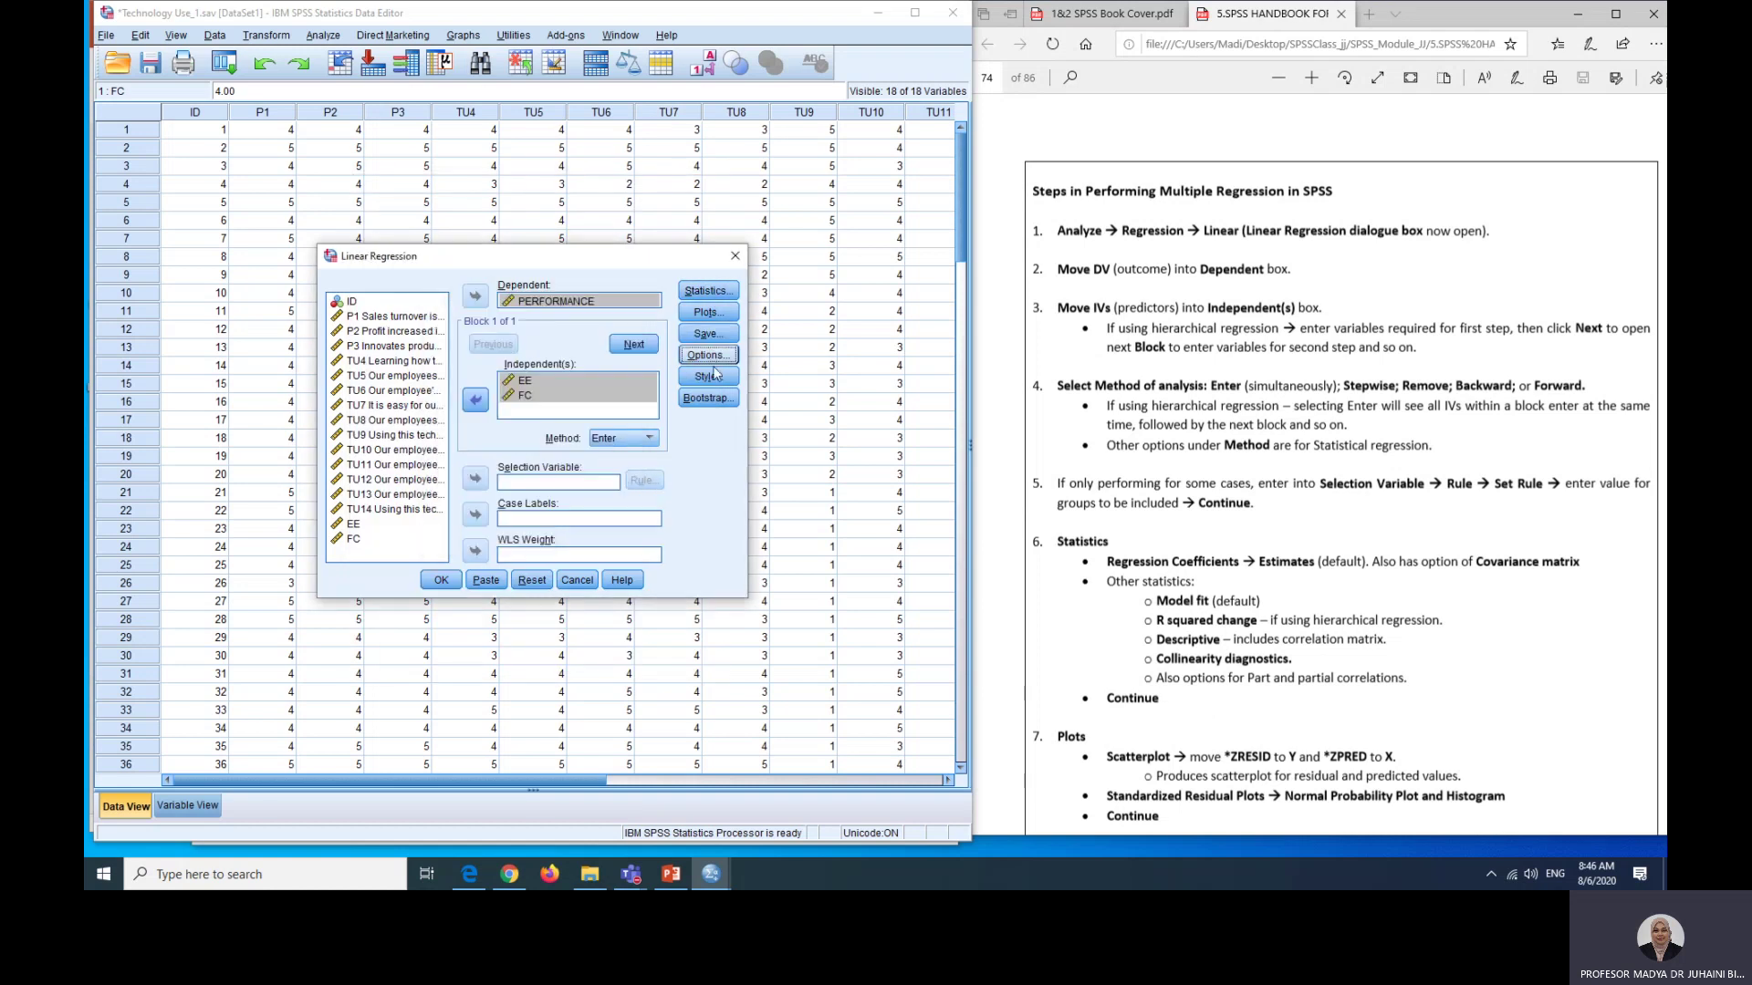
click(716, 376)
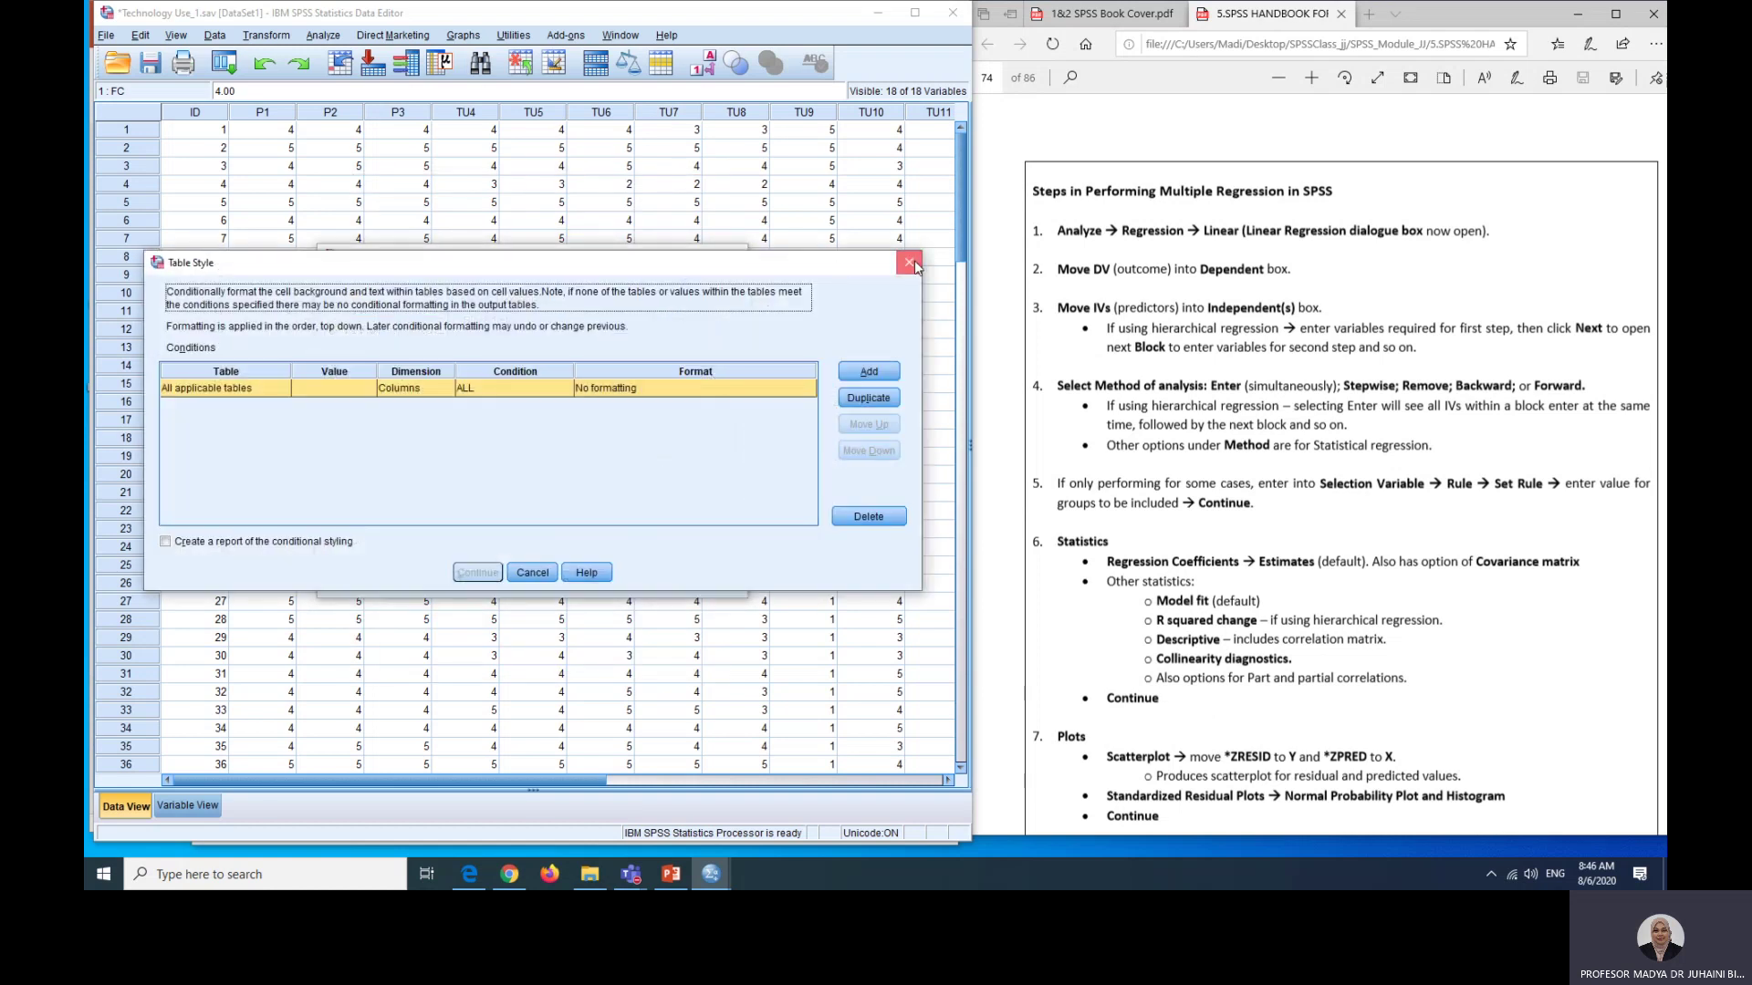
click(906, 255)
click(709, 398)
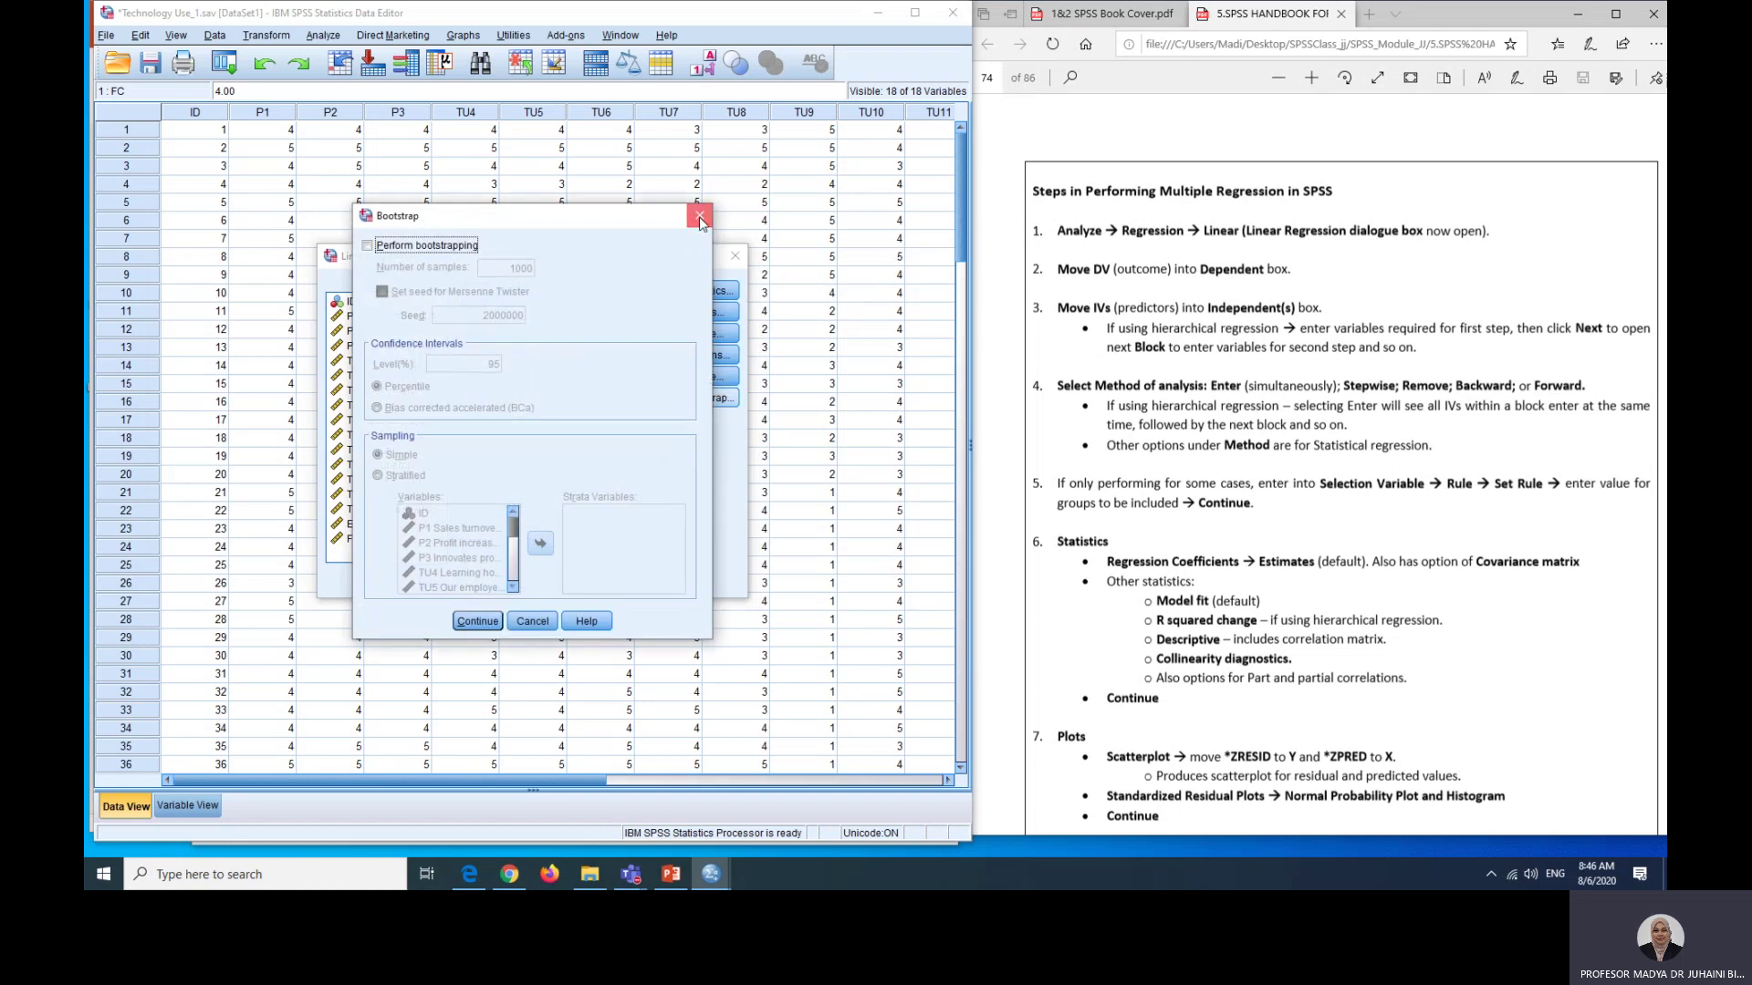
click(701, 221)
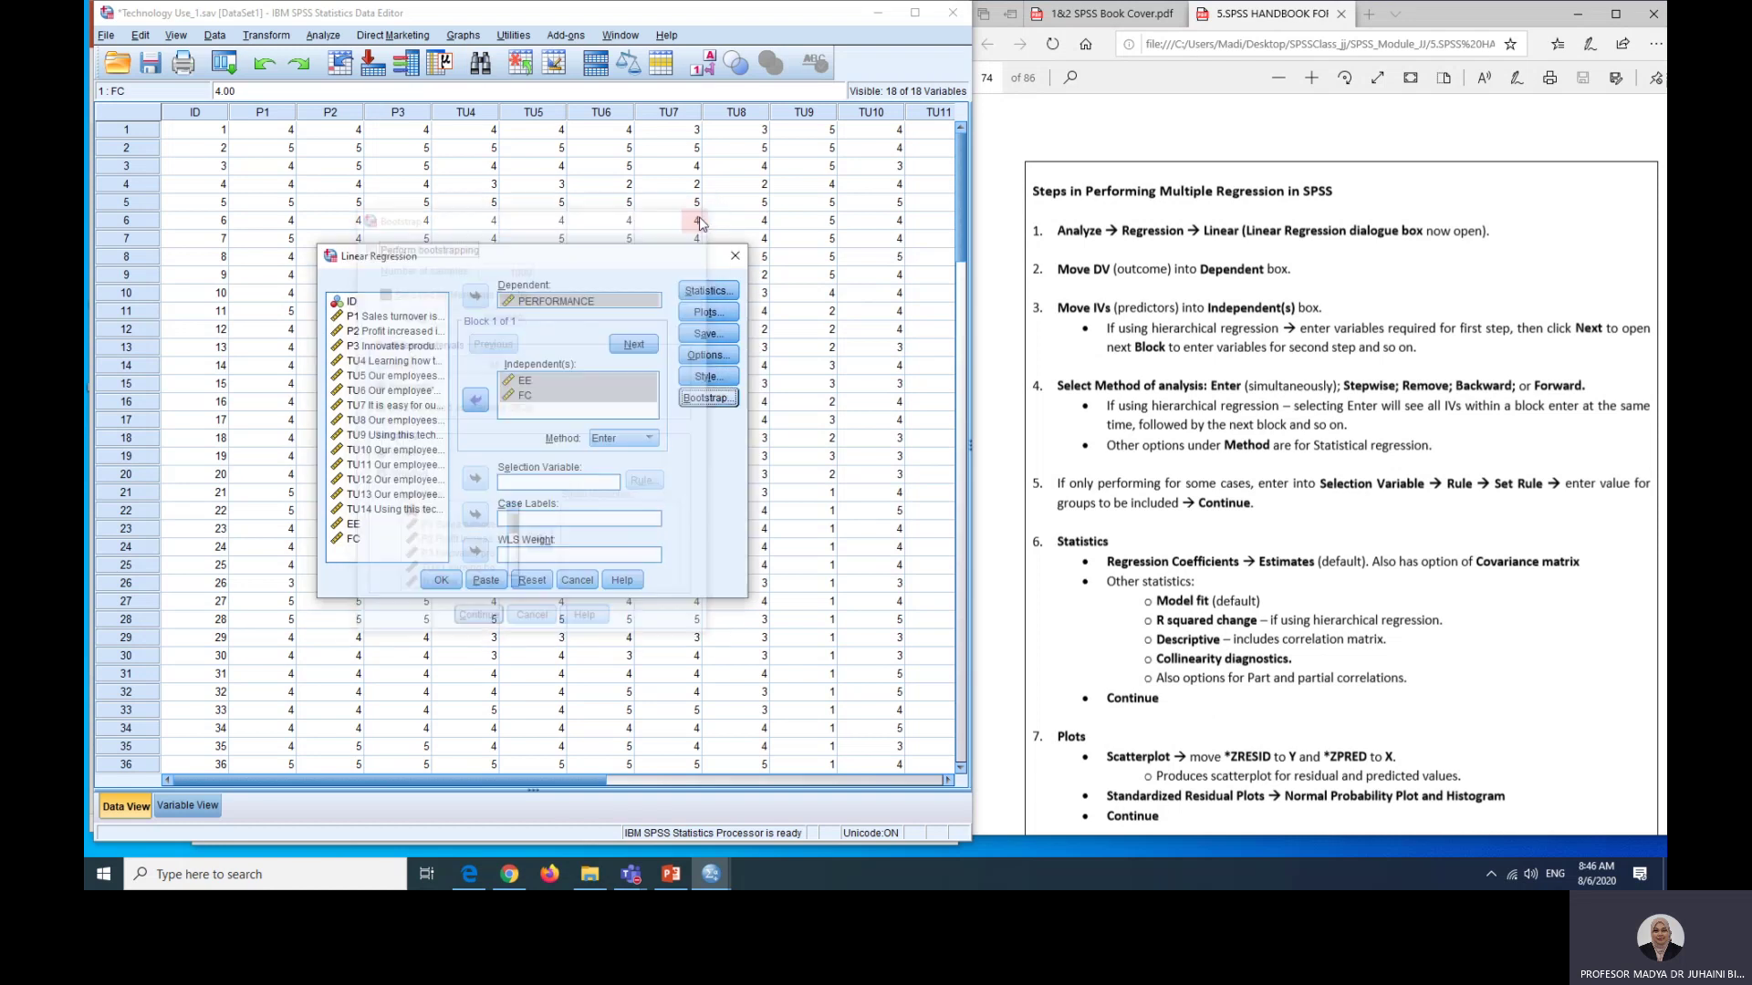
Step: Run the EE and FC regression and maximise the Output Viewer to read descriptives and model summary
click(445, 583)
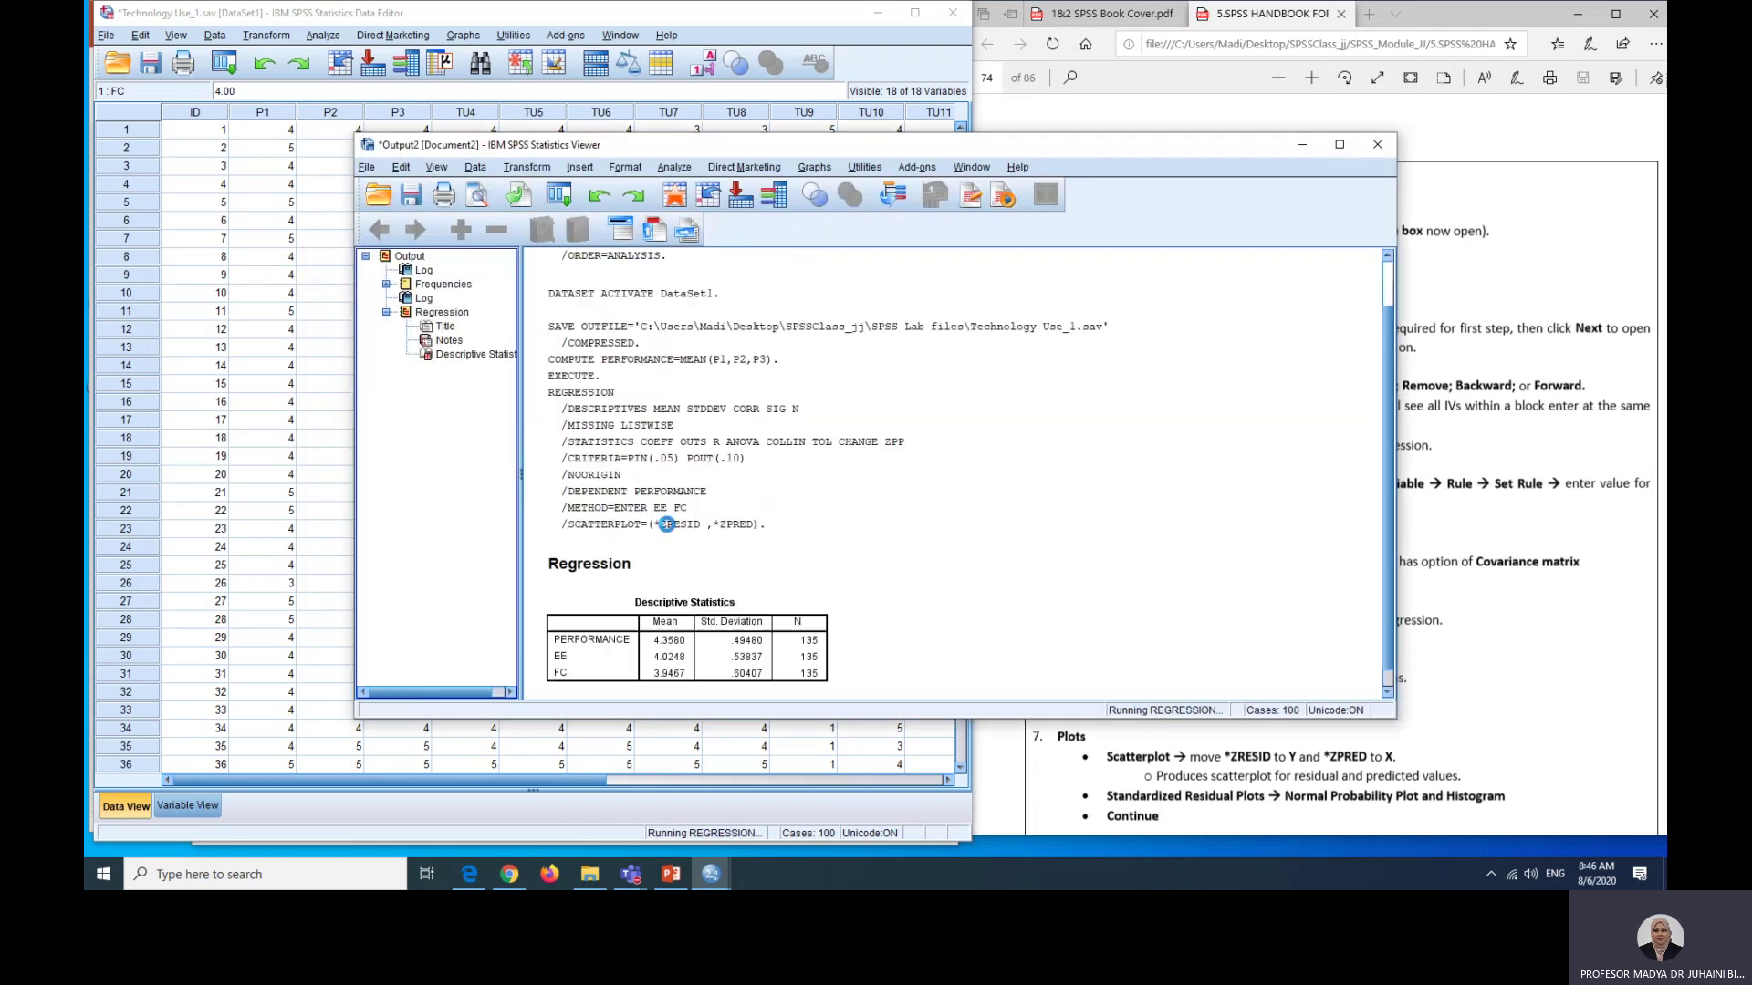
click(1338, 145)
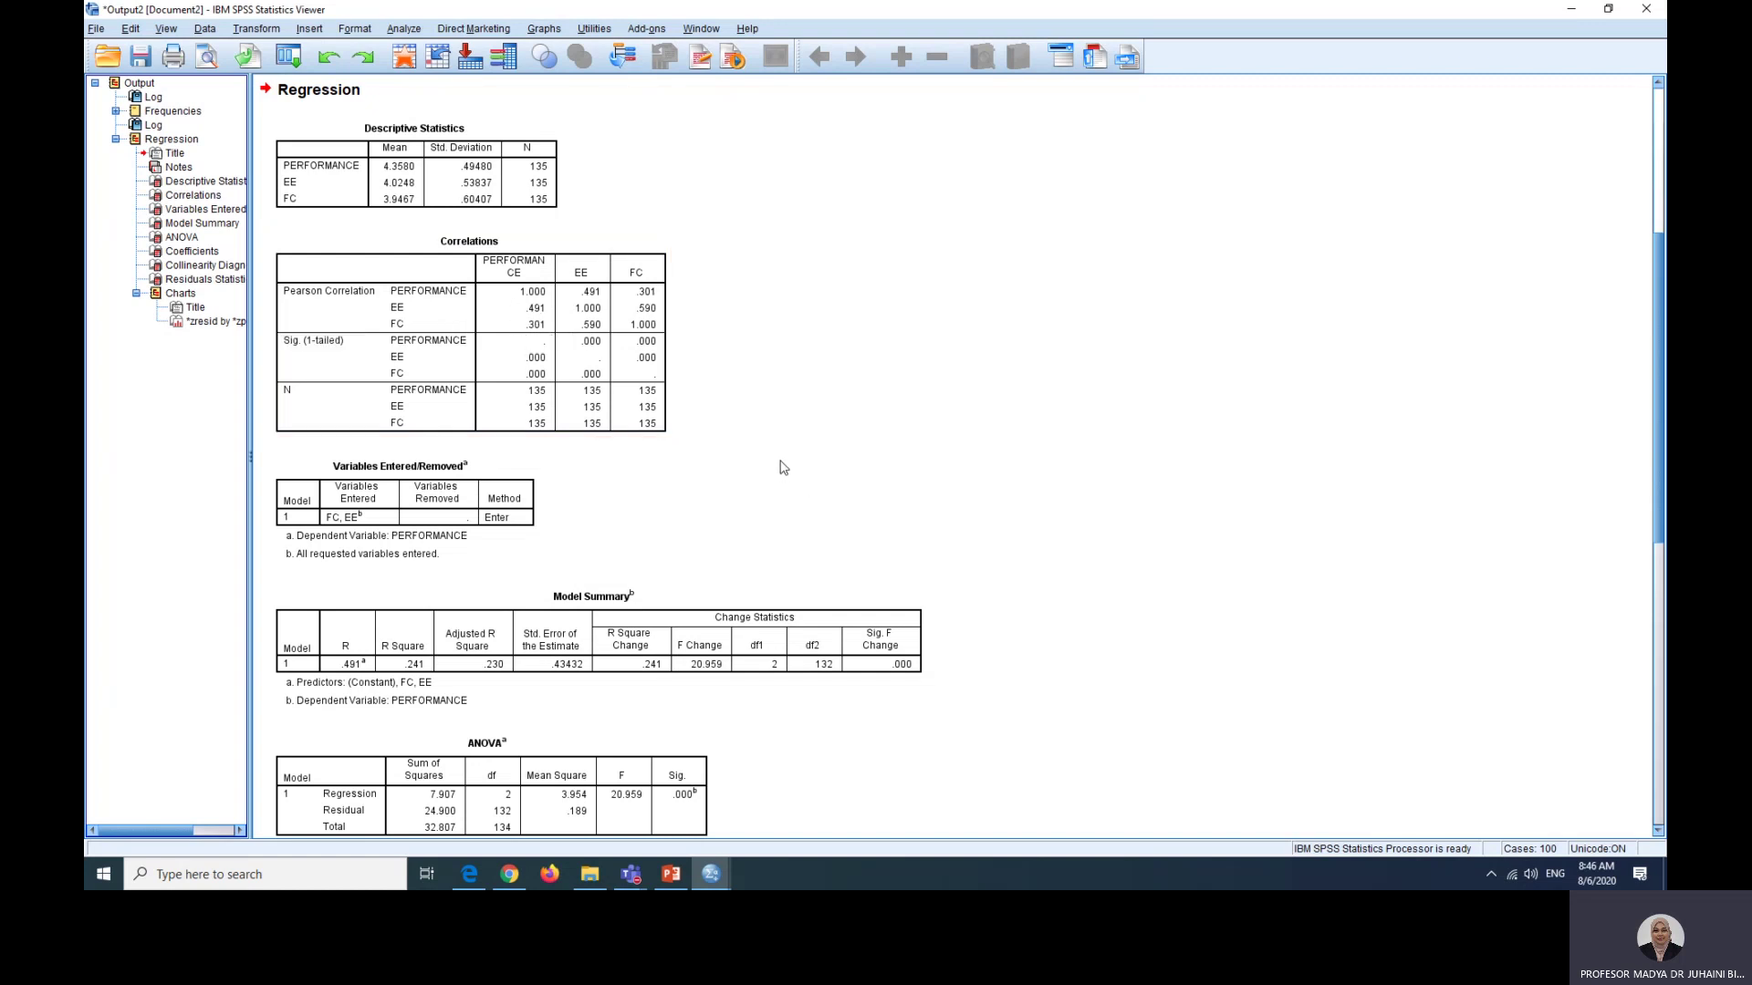
scroll(736, 492, down, 2)
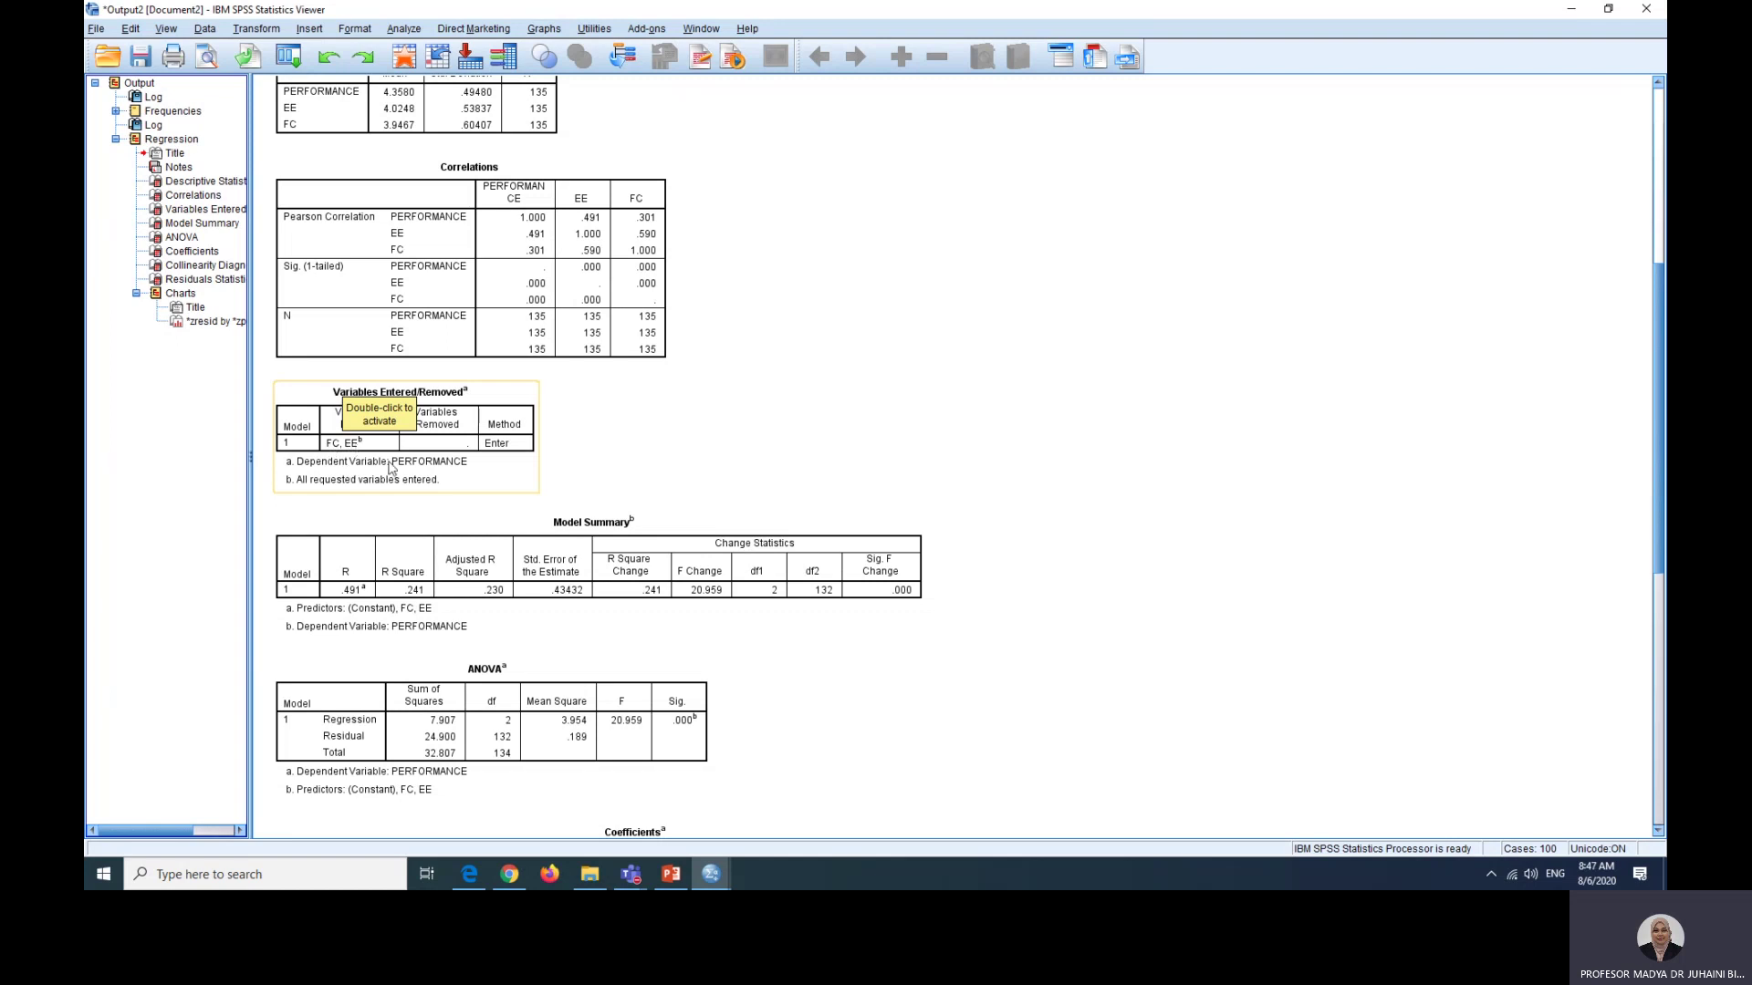
Step: Go through the Model Summary, Coefficients and Residuals Statistics tables, then return to PowerPoint slide 22
click(564, 613)
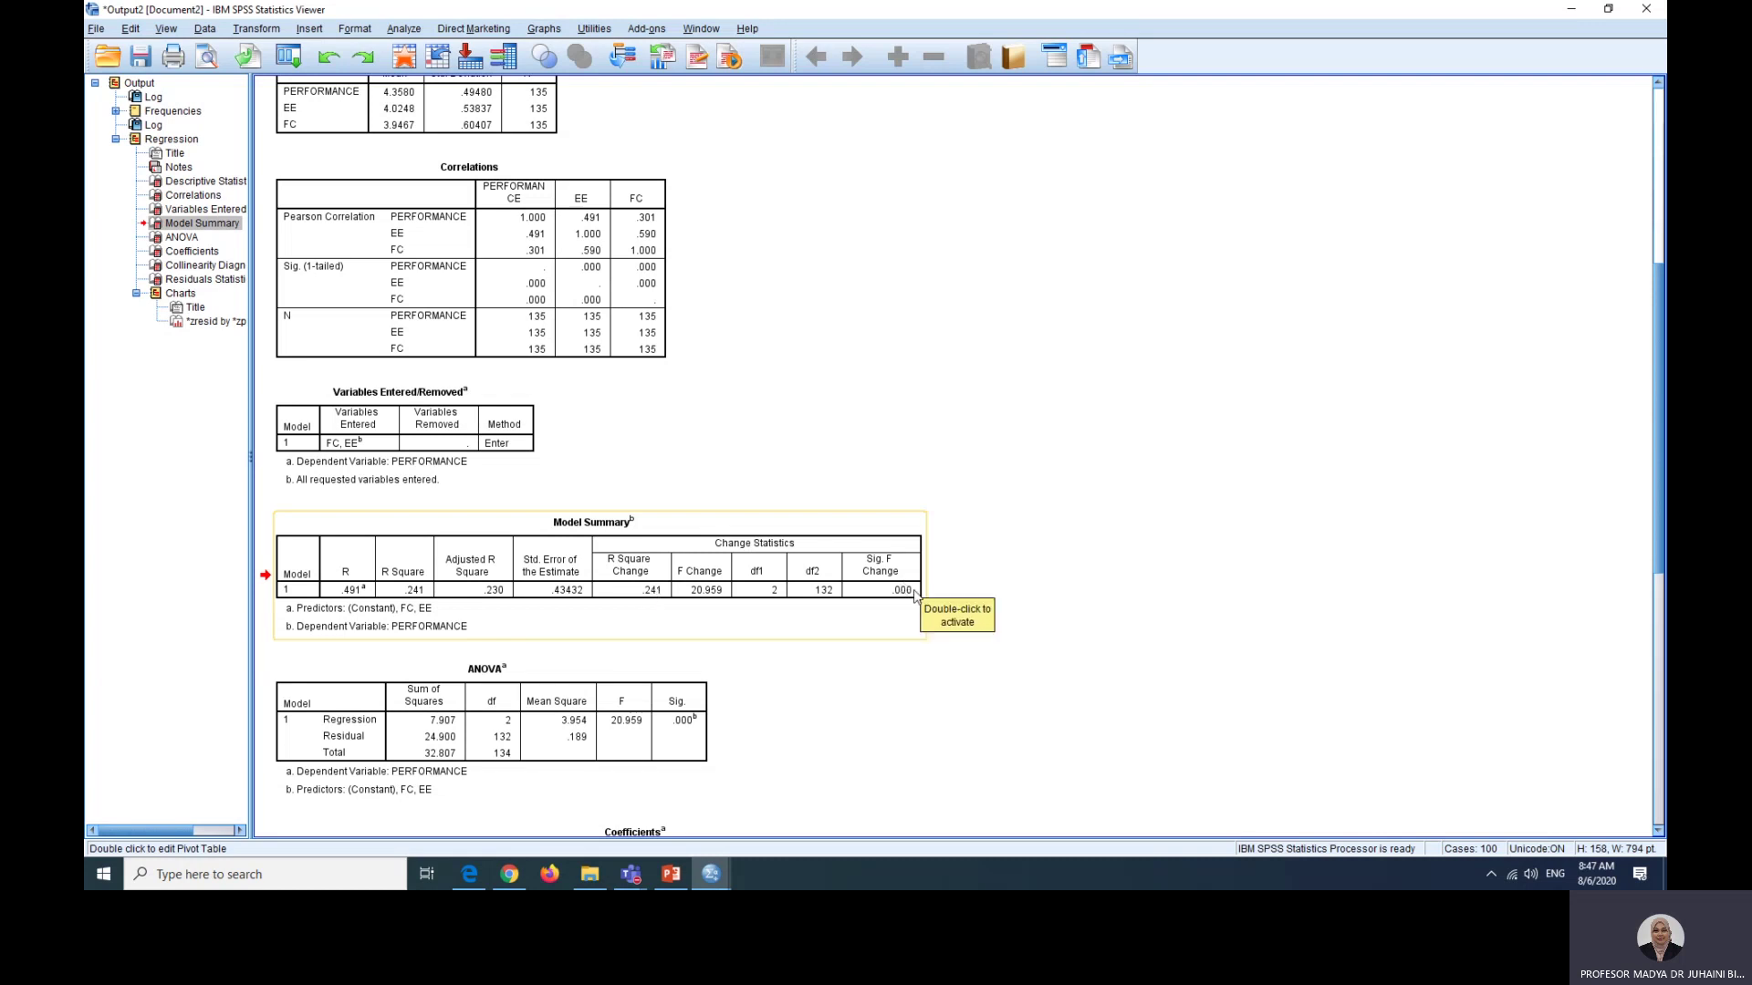
scroll(574, 726, down, 3)
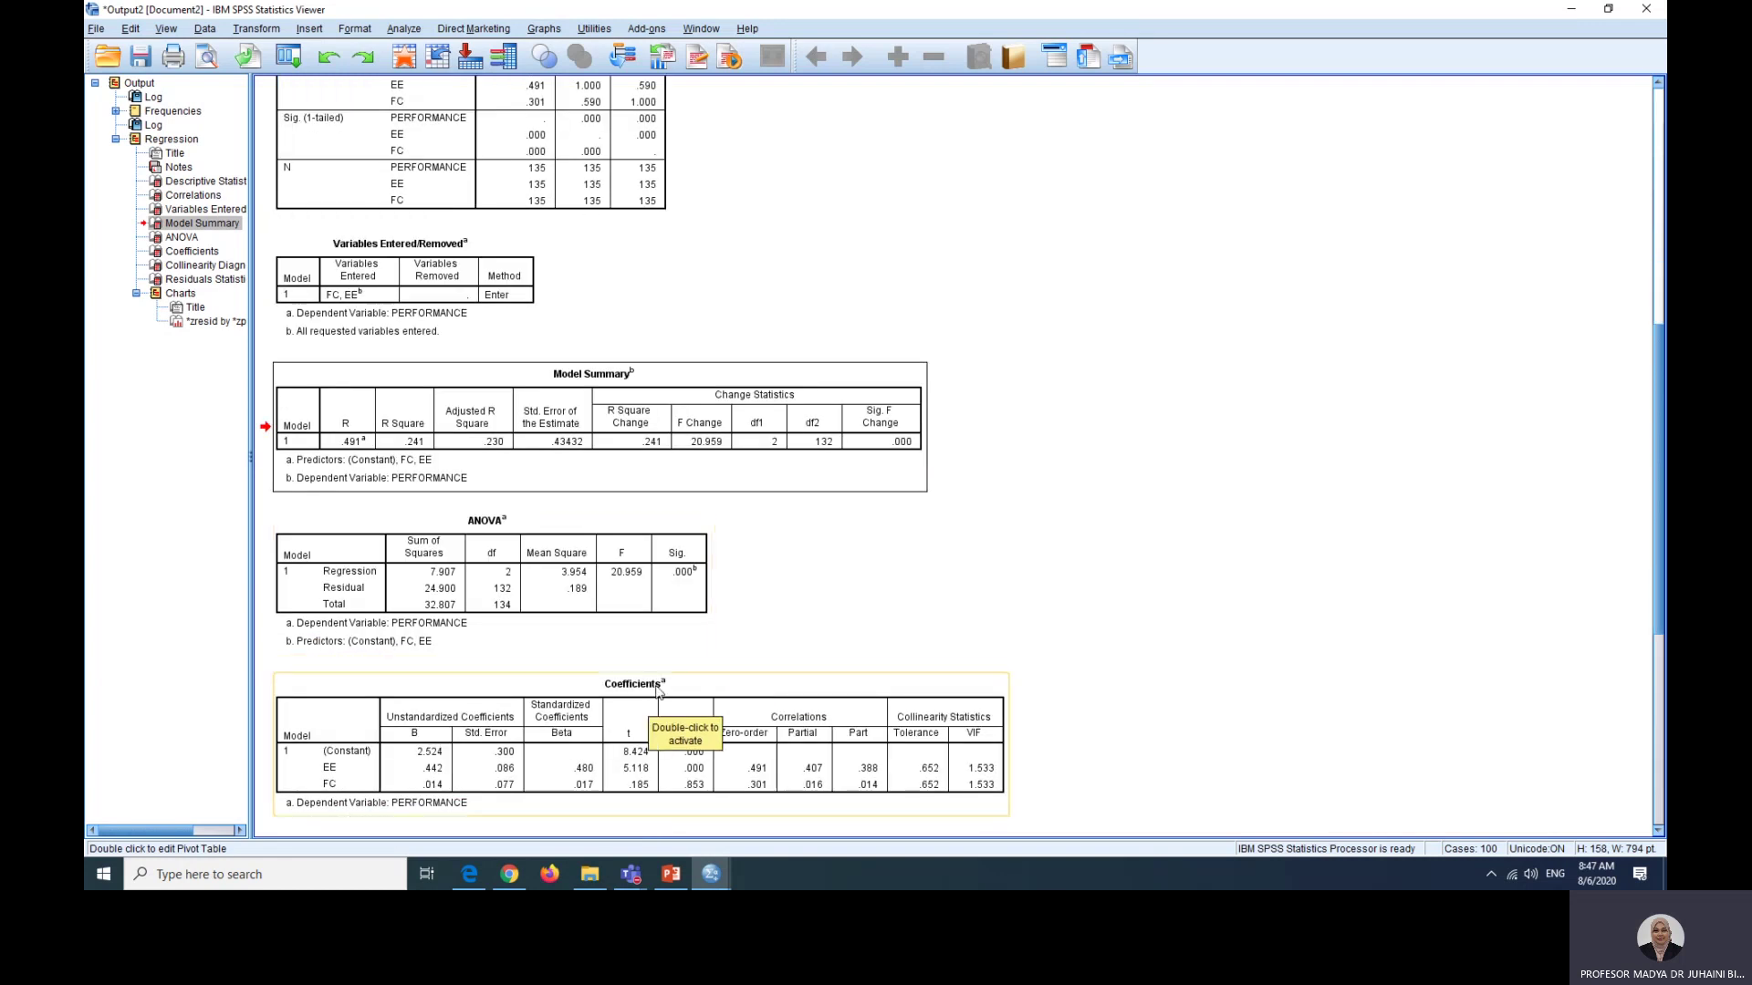
scroll(693, 602, down, 2)
scroll(799, 539, down, 2)
click(576, 617)
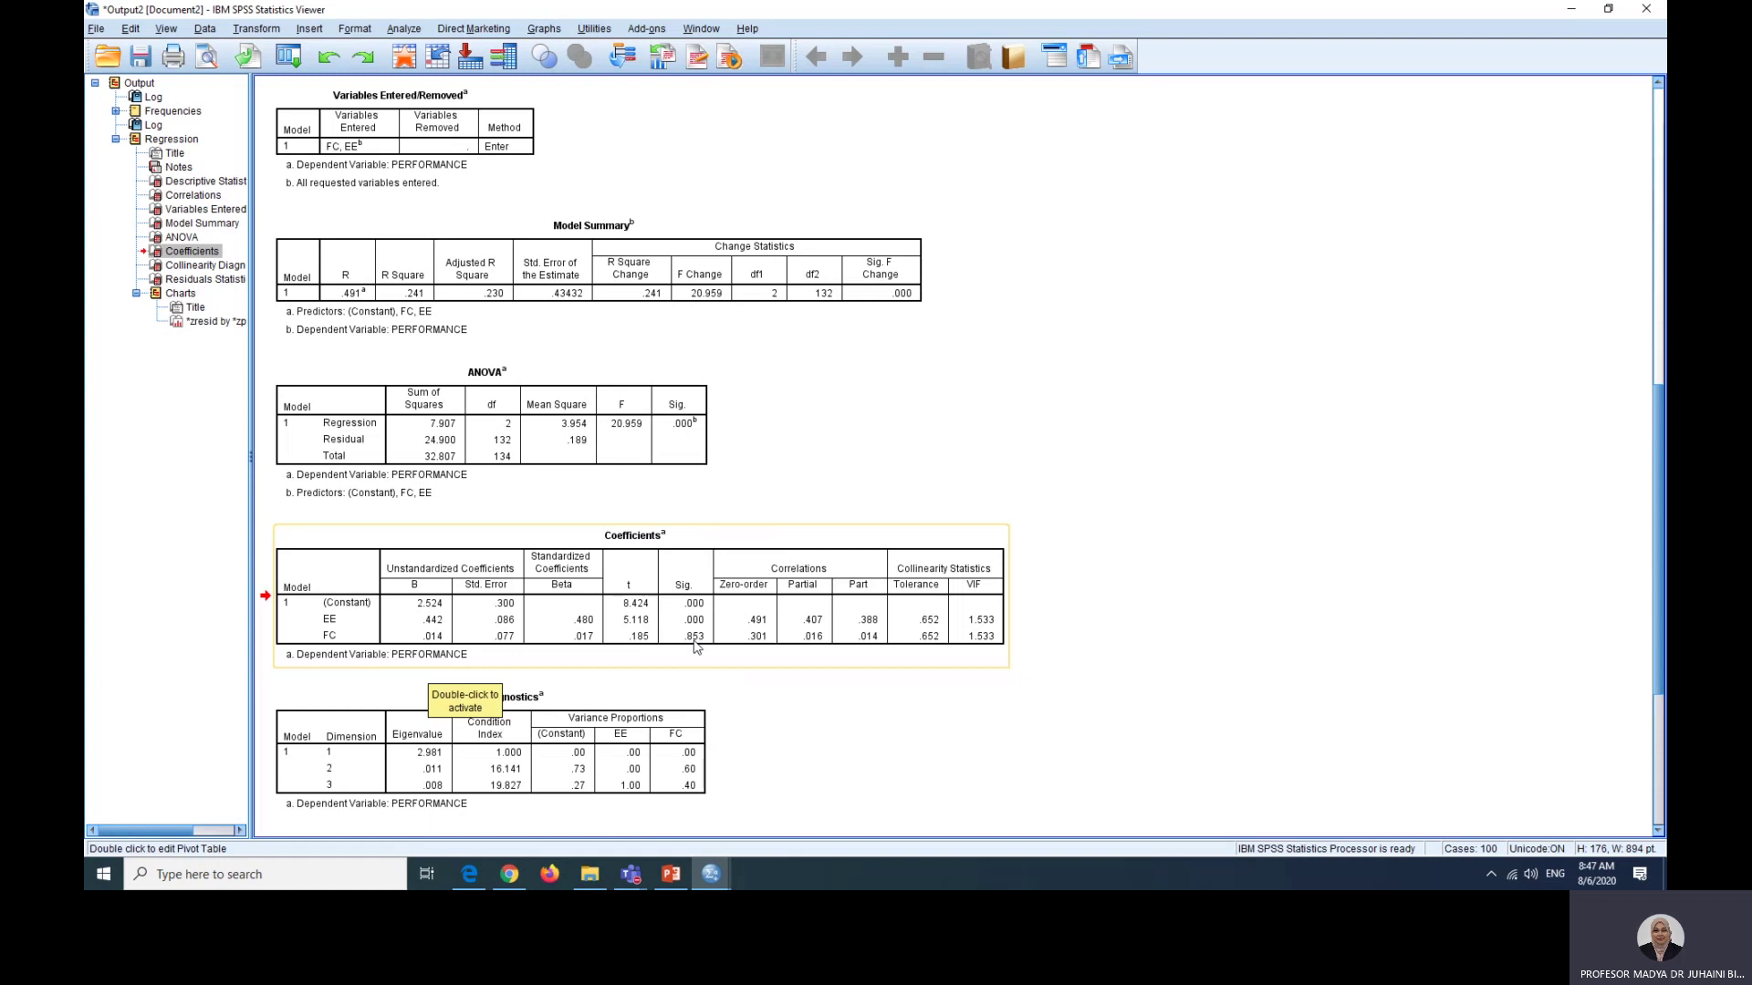
scroll(827, 705, down, 3)
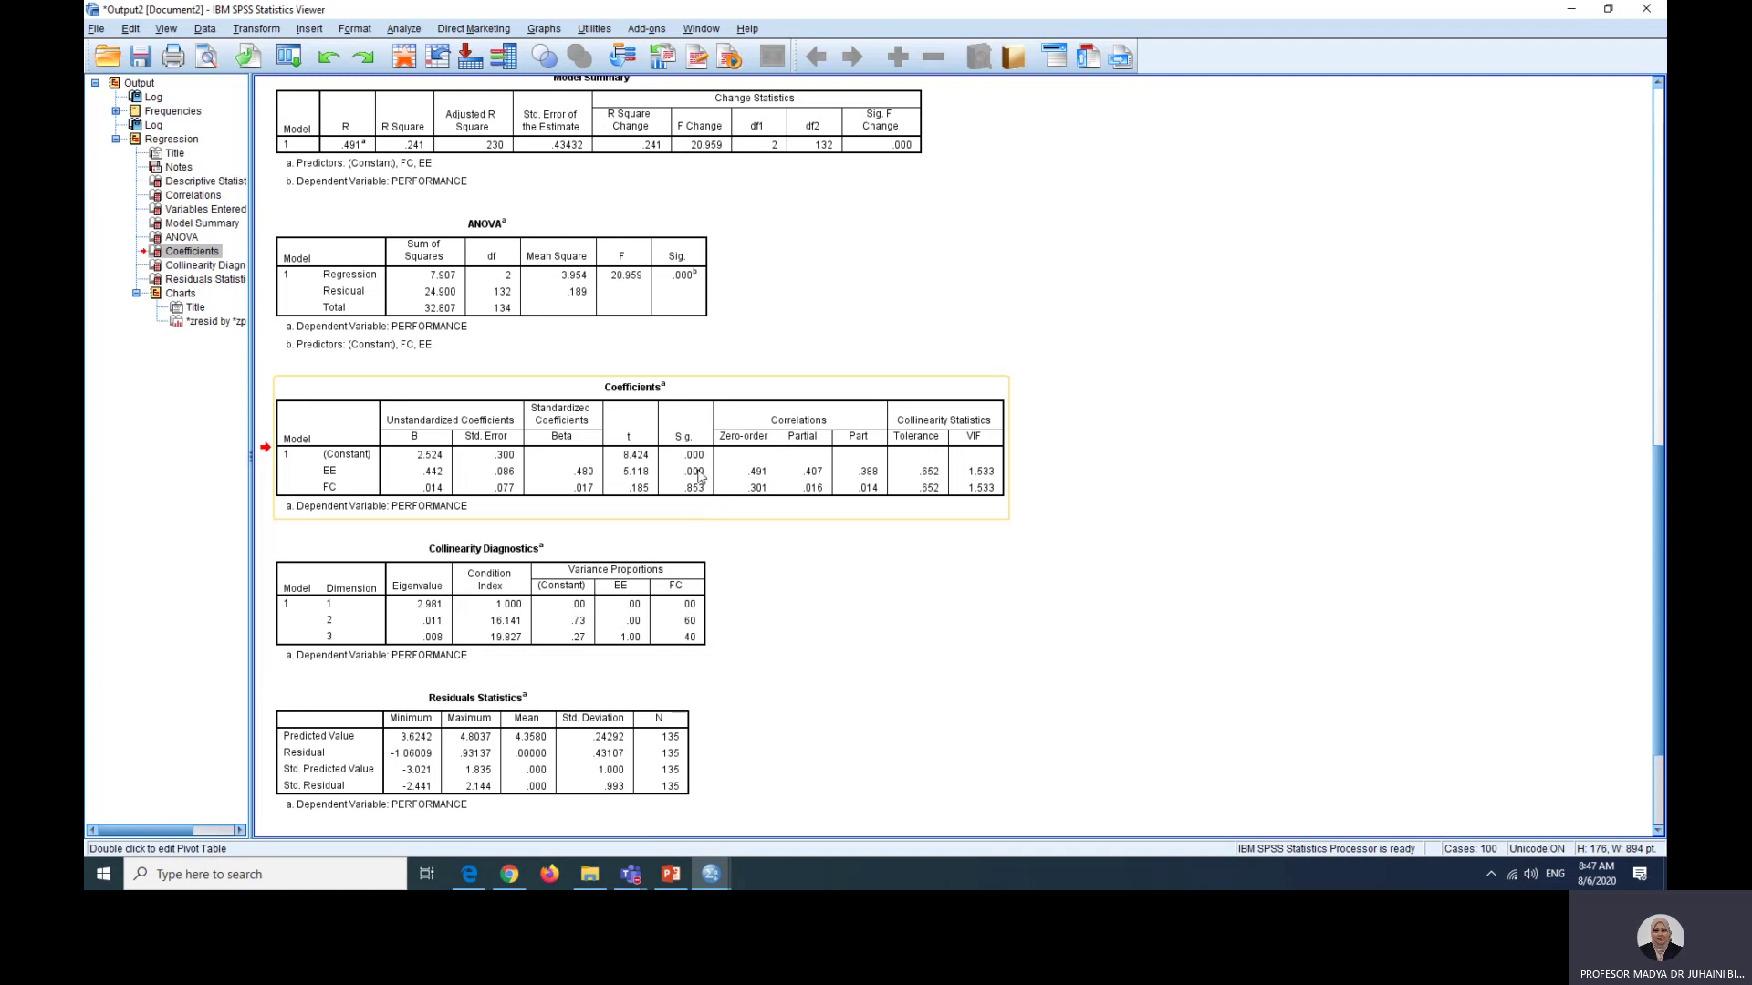
click(669, 873)
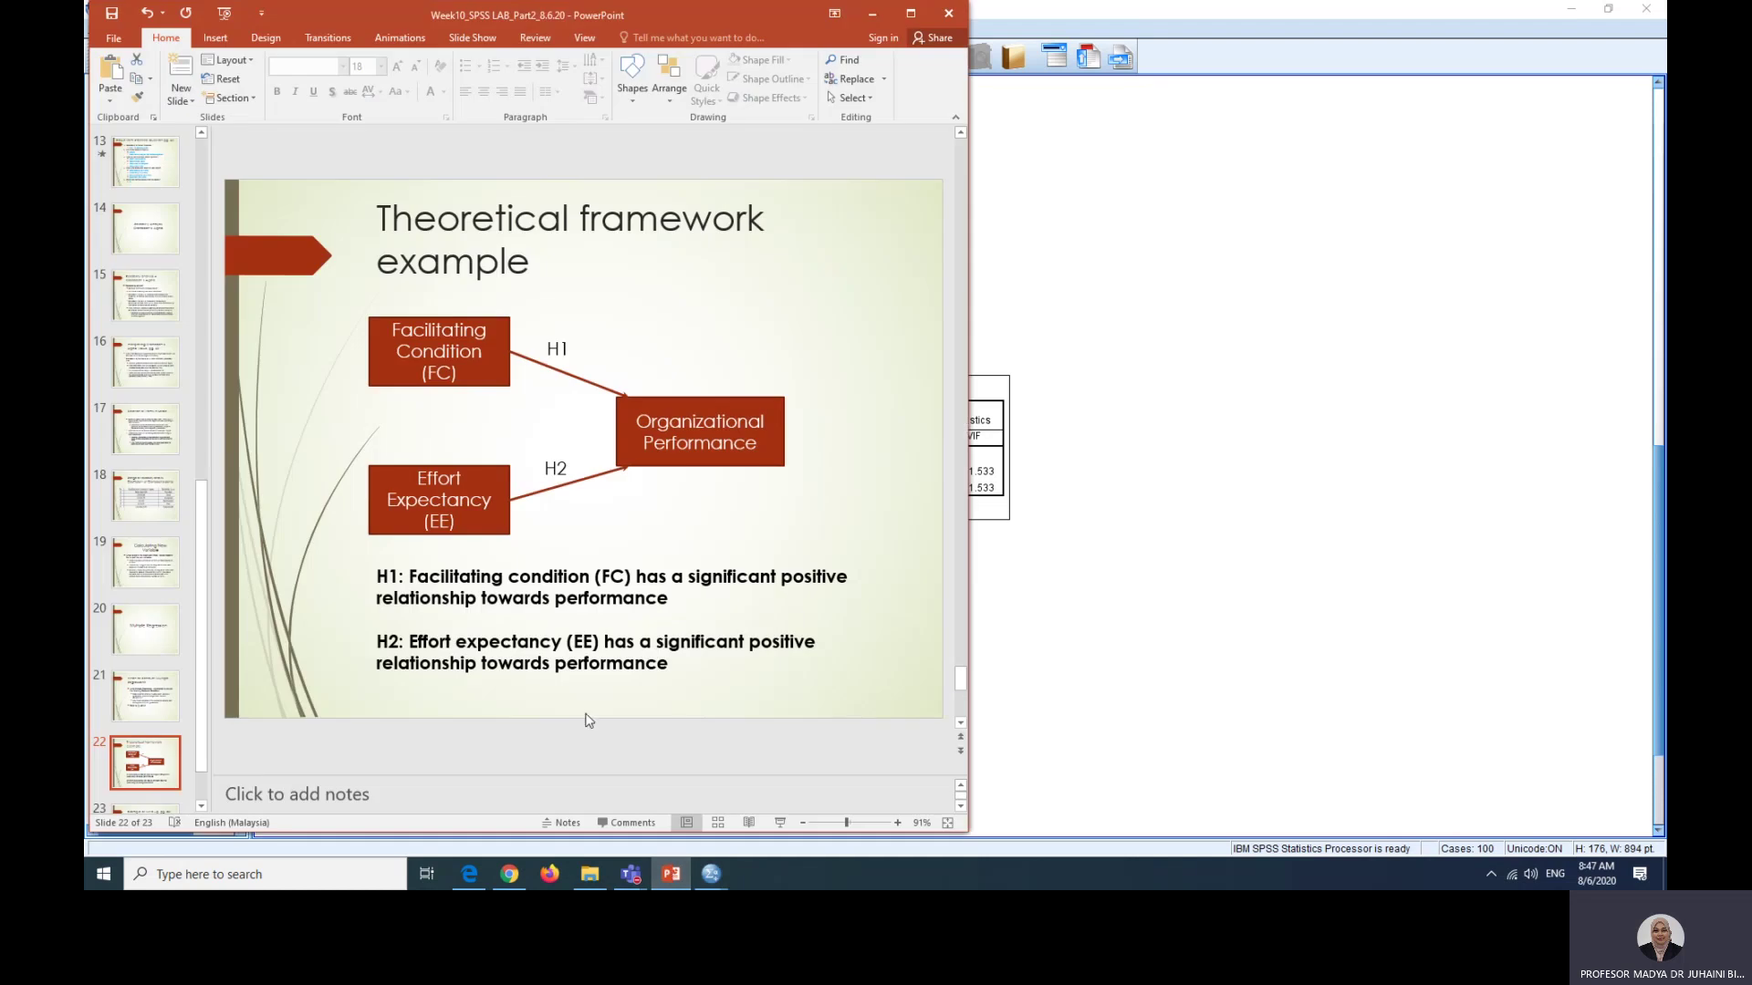
Step: Show slide 23, the pg. 80 write-up reporting F(2,132) = 21.31
scroll(157, 785, down, 1)
click(157, 785)
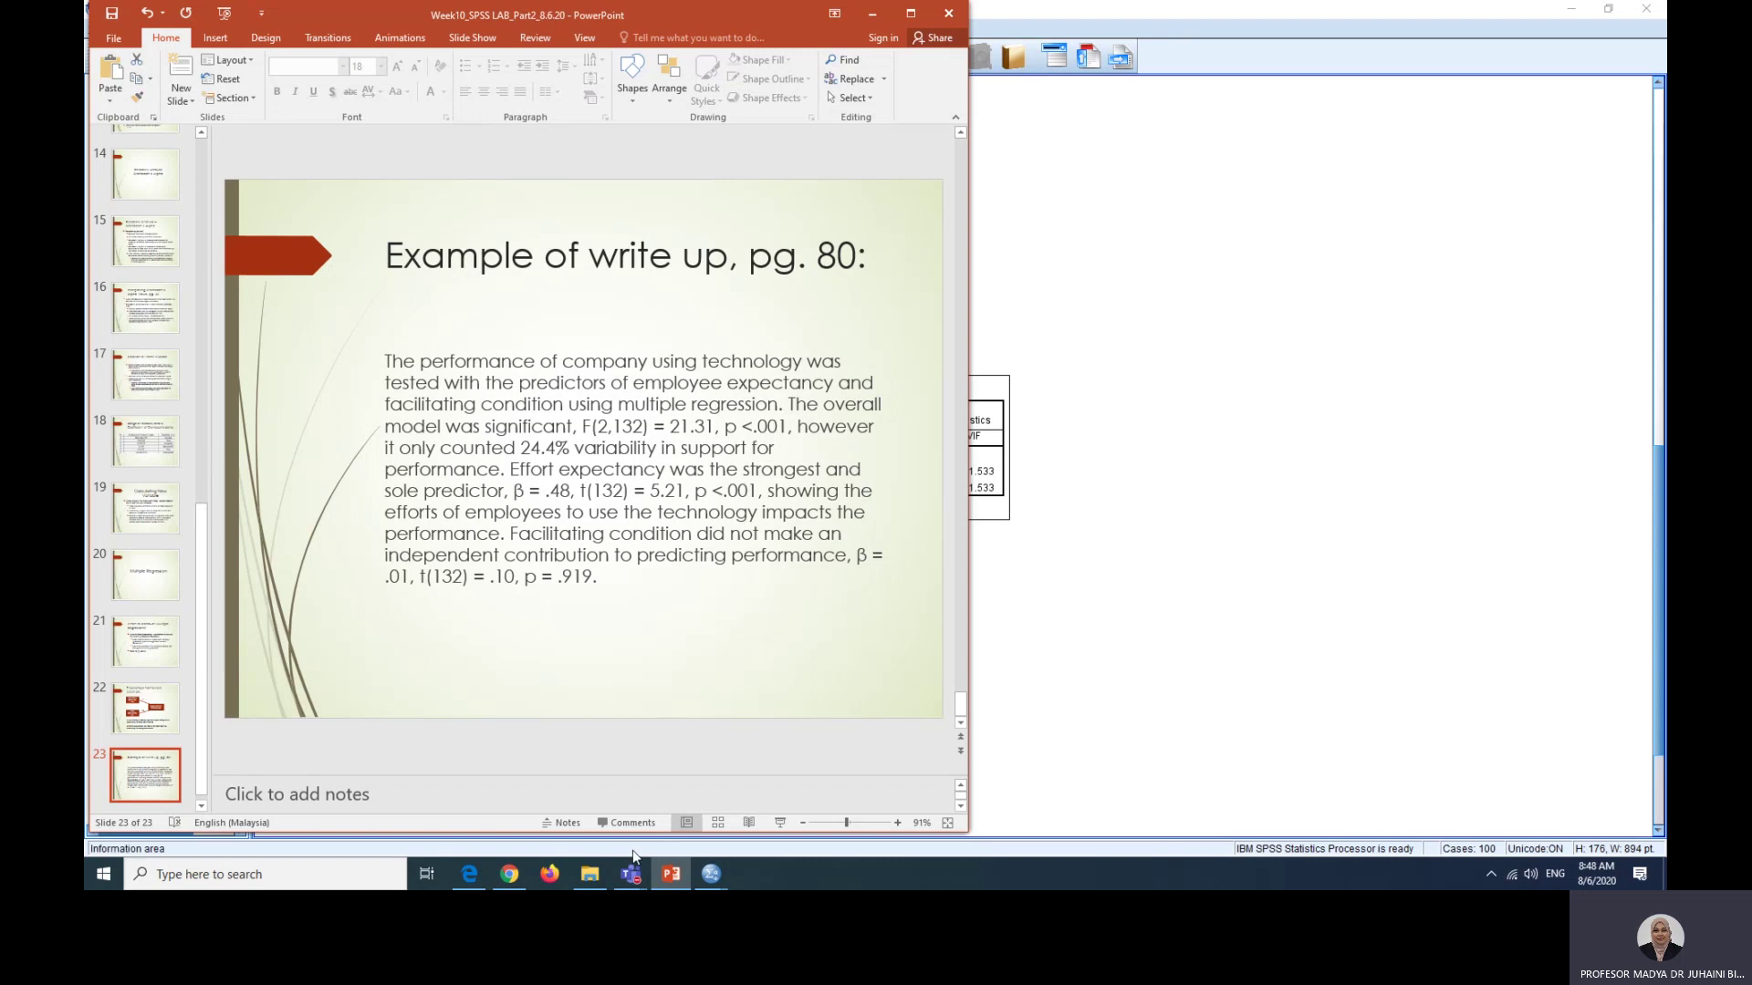
Step: Bring the Multiple Regression Teams meeting forward and open its More actions menu
mouse_move(630, 872)
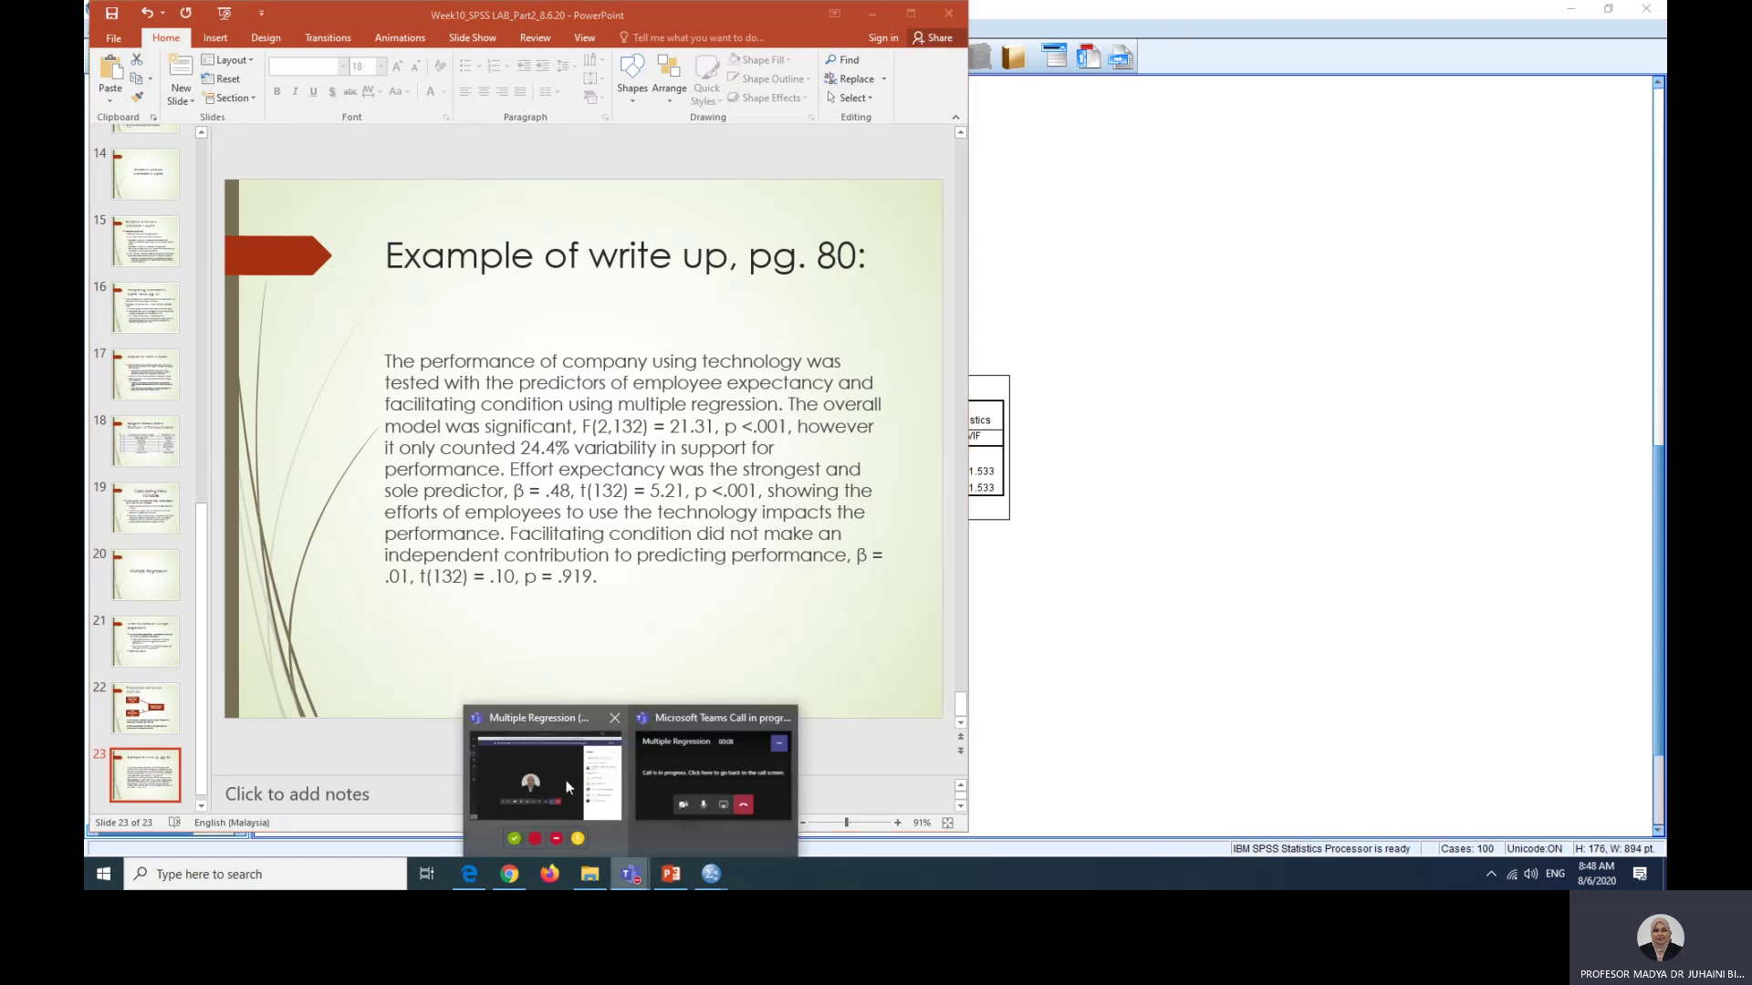
click(566, 780)
click(637, 584)
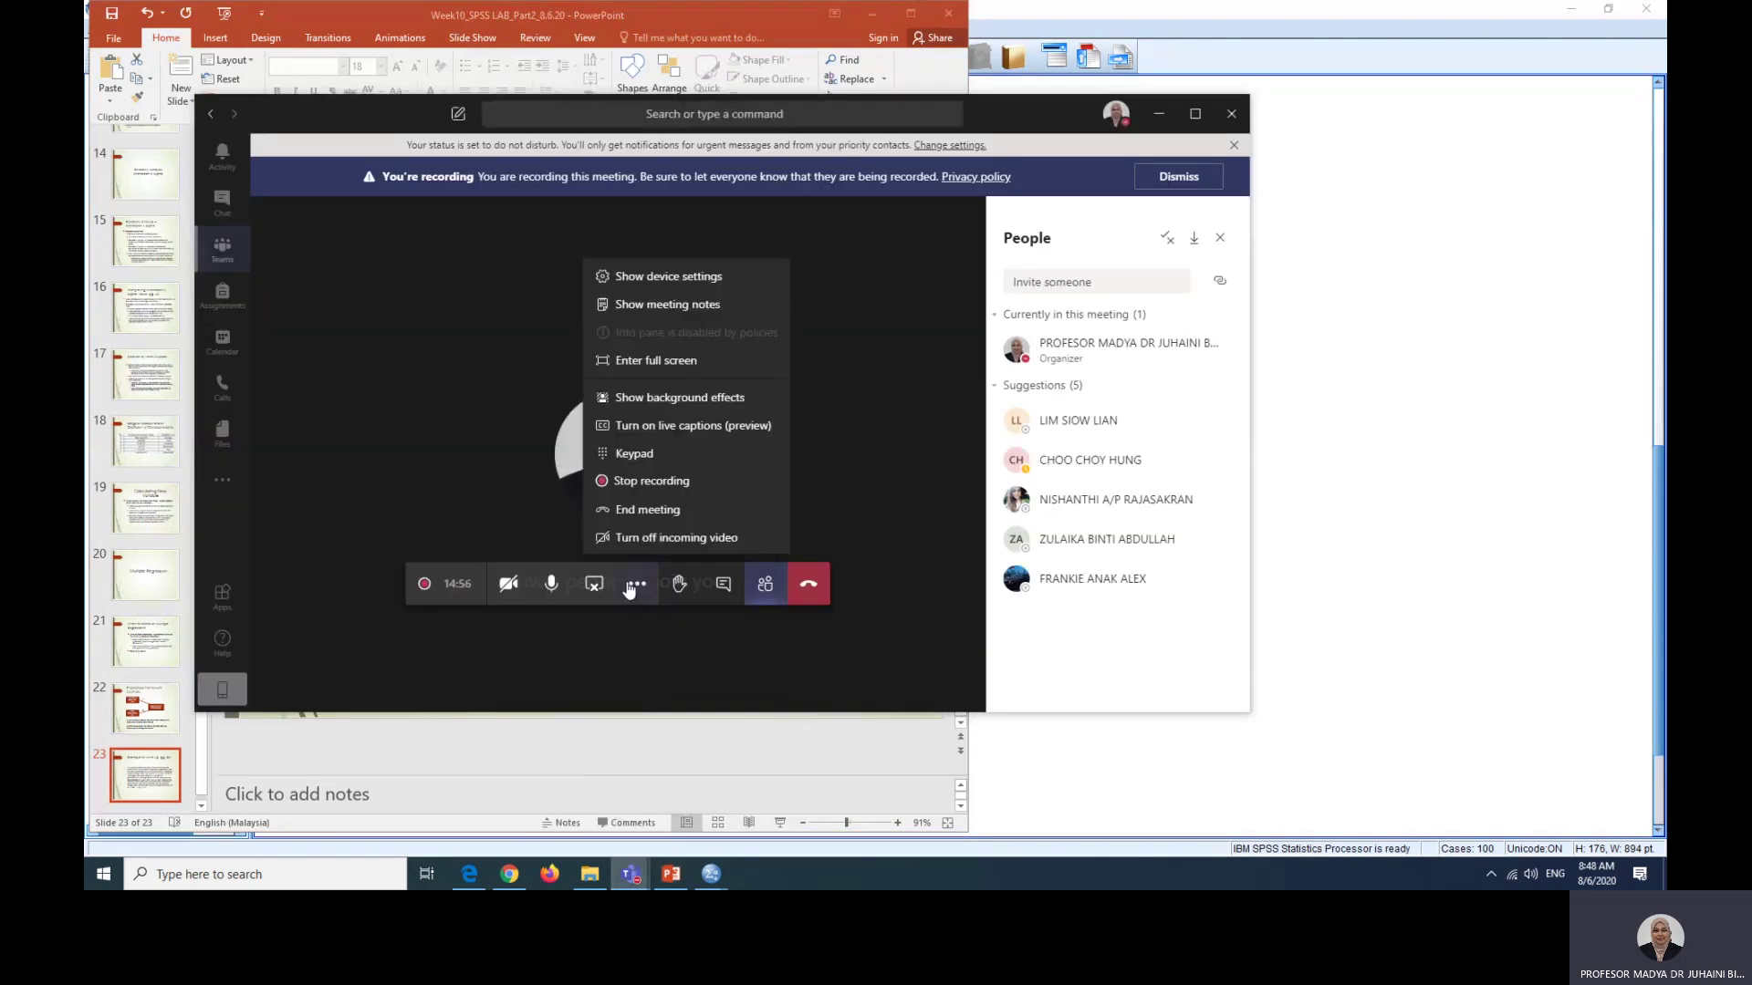